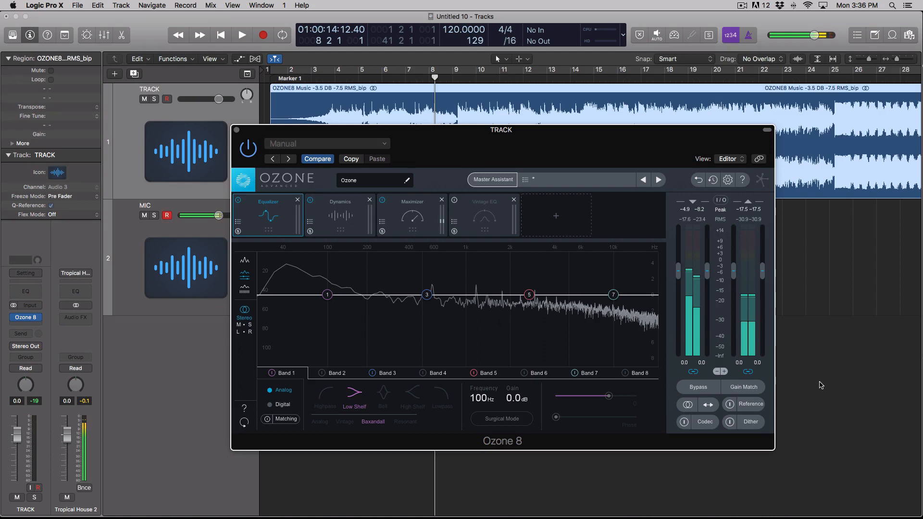
Remove the loaded reference track from the Reference view and add 09 Sound of Walking Away.m4a as the reference
click(747, 408)
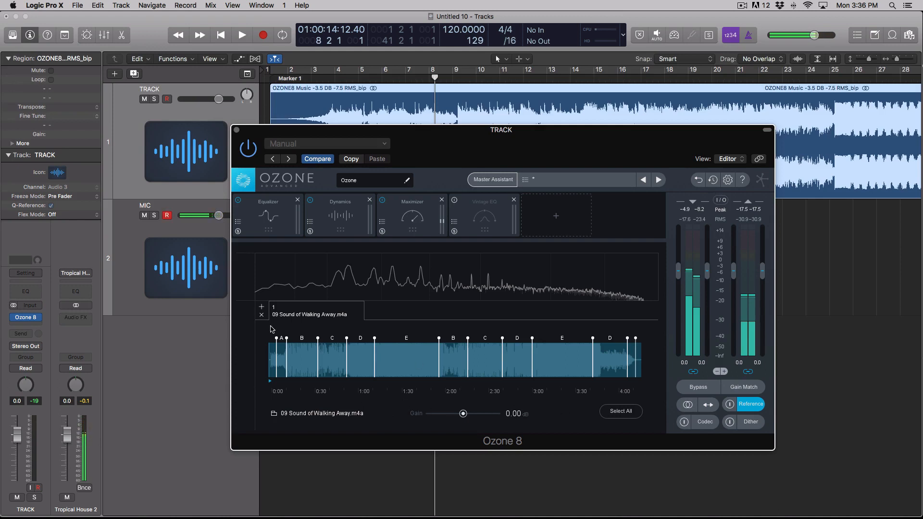
click(262, 315)
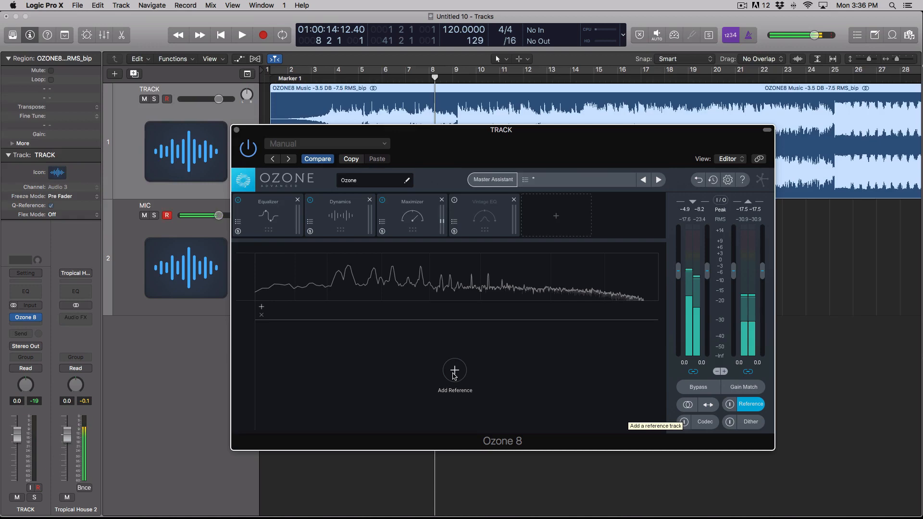
click(454, 371)
mouse_move(225, 64)
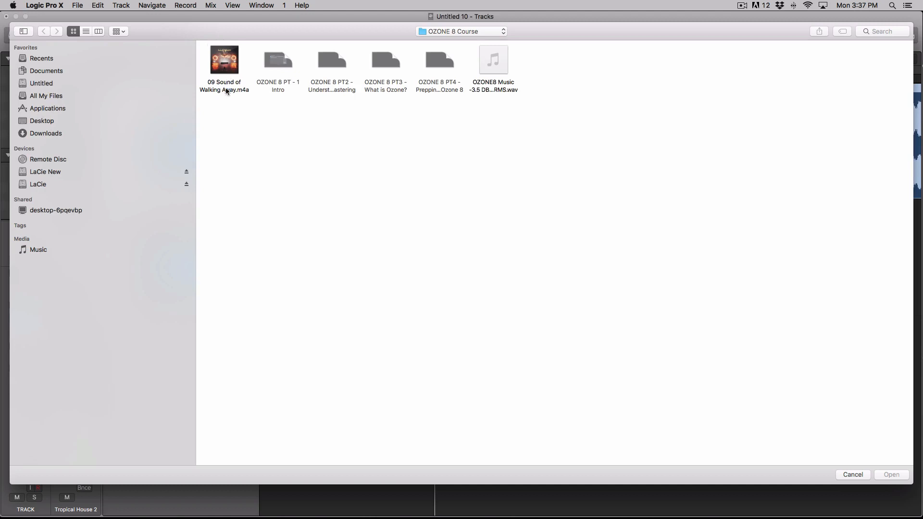
click(226, 87)
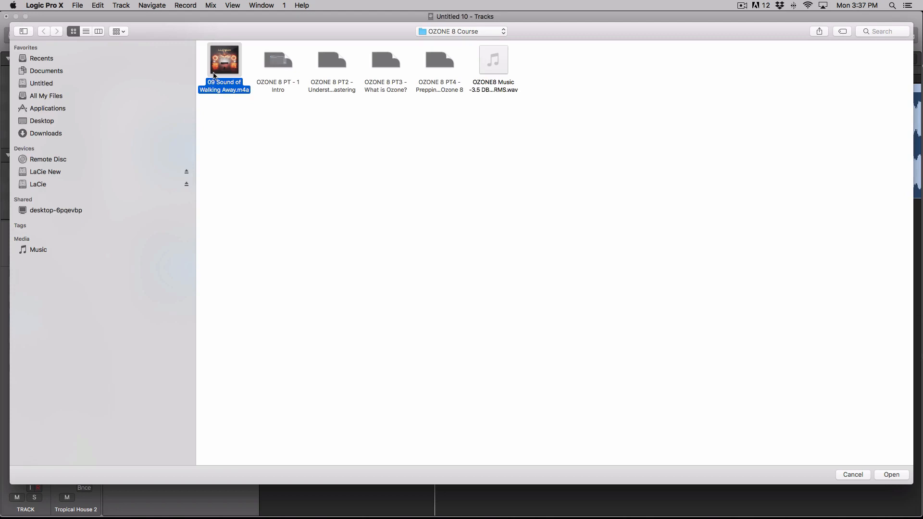
click(894, 474)
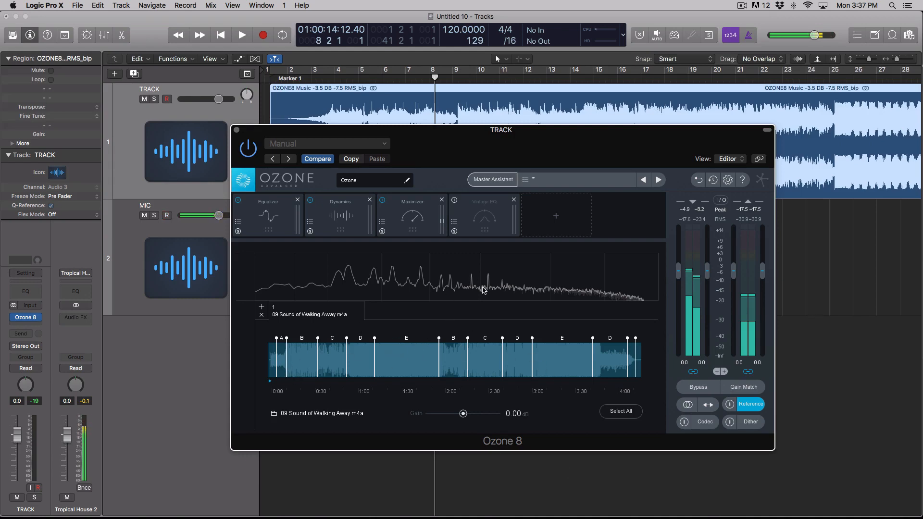
Play the song in short passages to compare its spectrum with the reference track's
key(space)
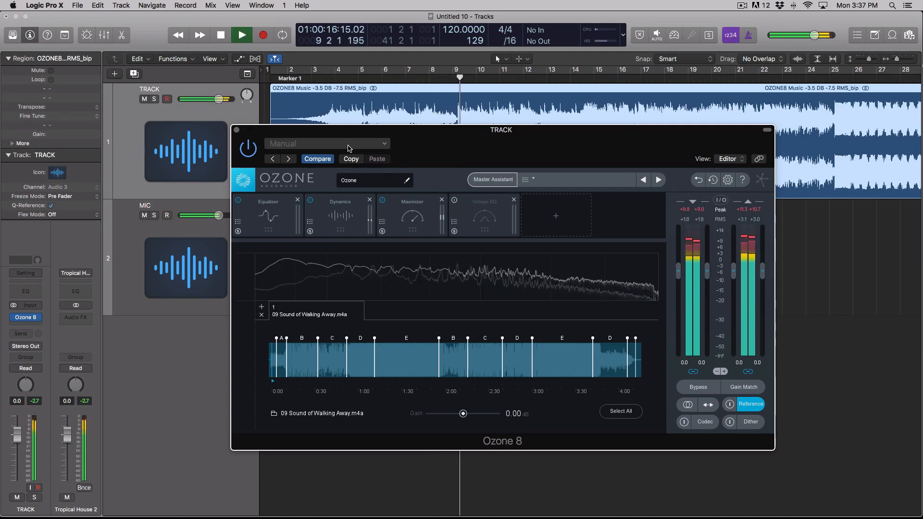
key(space)
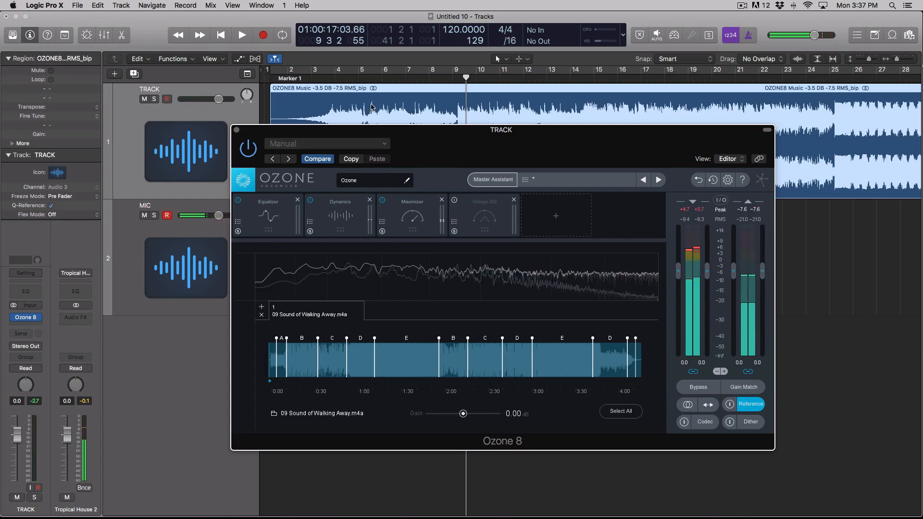
key(space)
key(space)
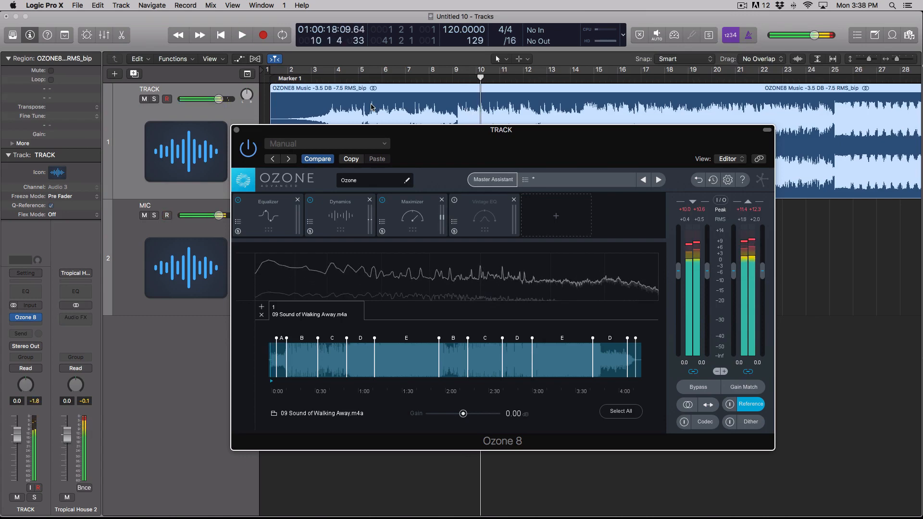
key(space)
key(space)
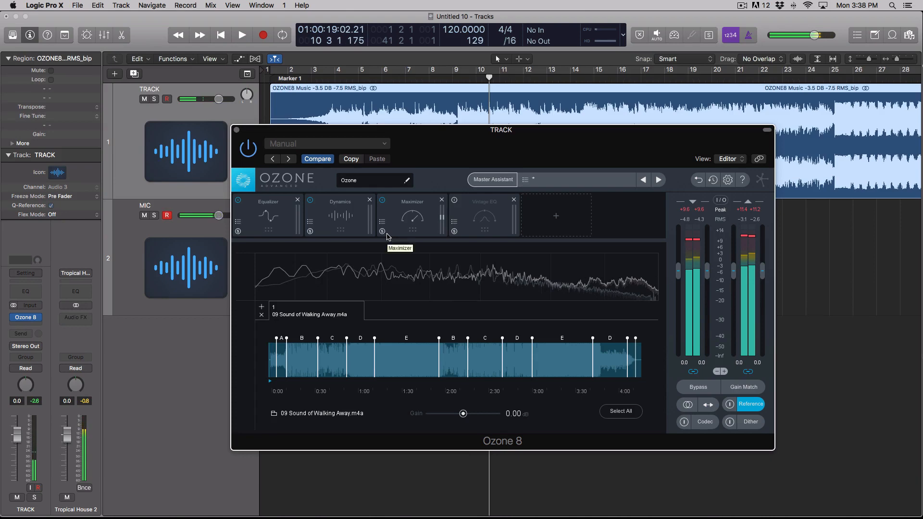
key(space)
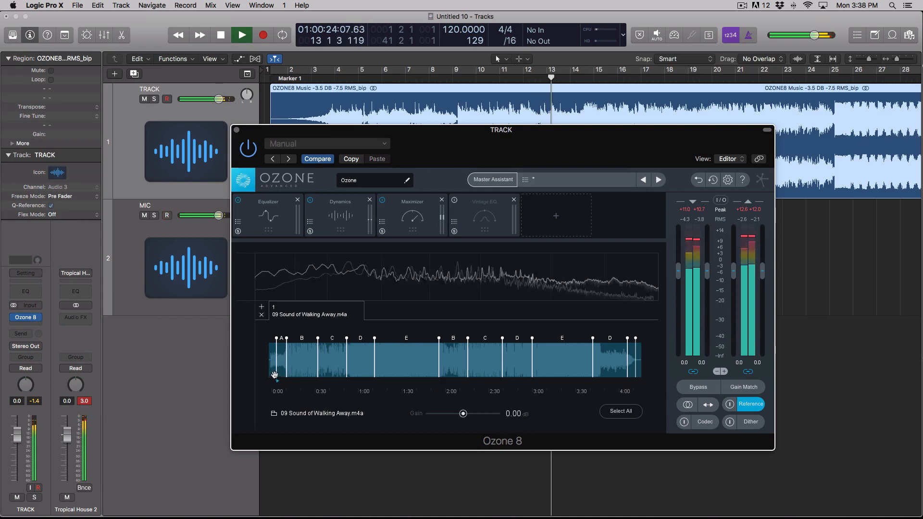
key(space)
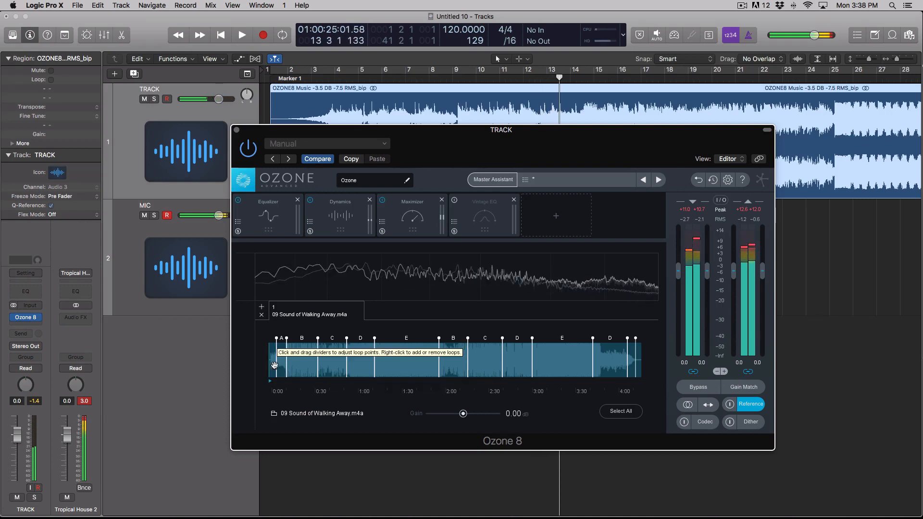
Return the playhead to the song's opening and shift the audio region slightly earlier to start at bar 1
click(309, 80)
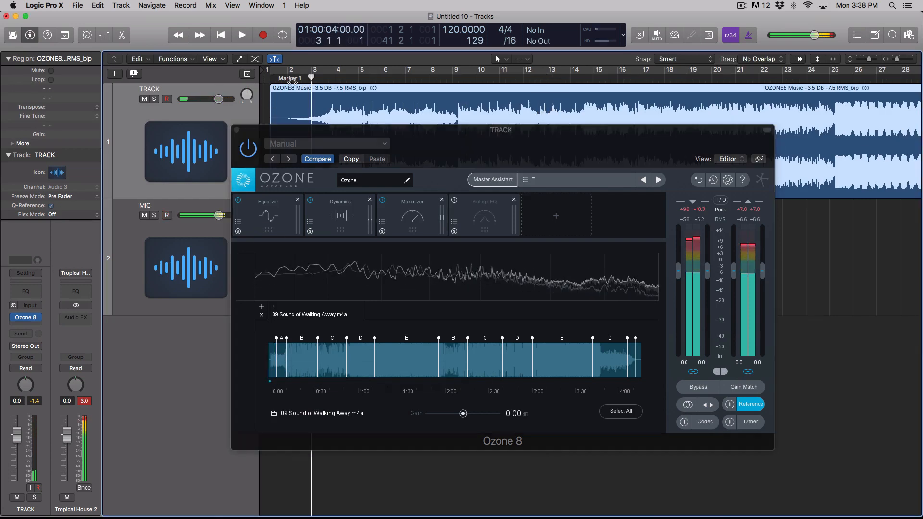
click(273, 78)
scroll(287, 93, left, 1)
scroll(288, 99, right, 1)
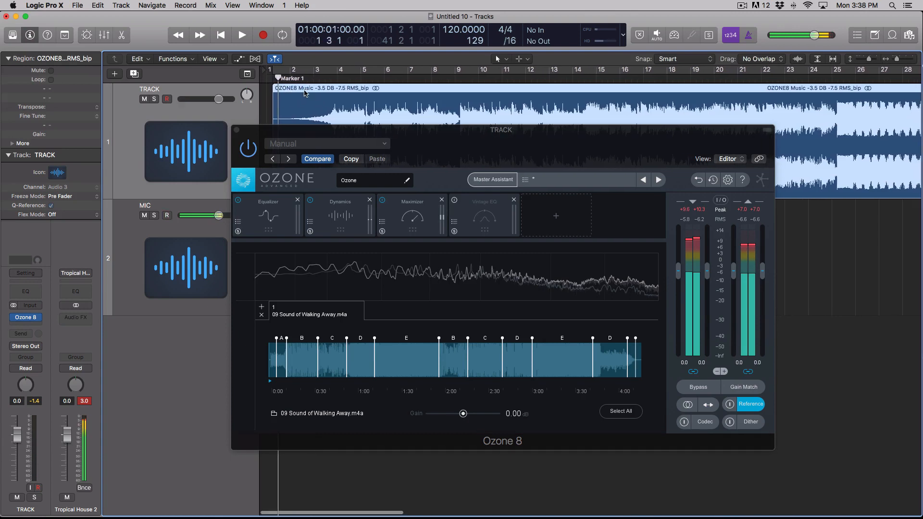
drag(308, 88, 302, 88)
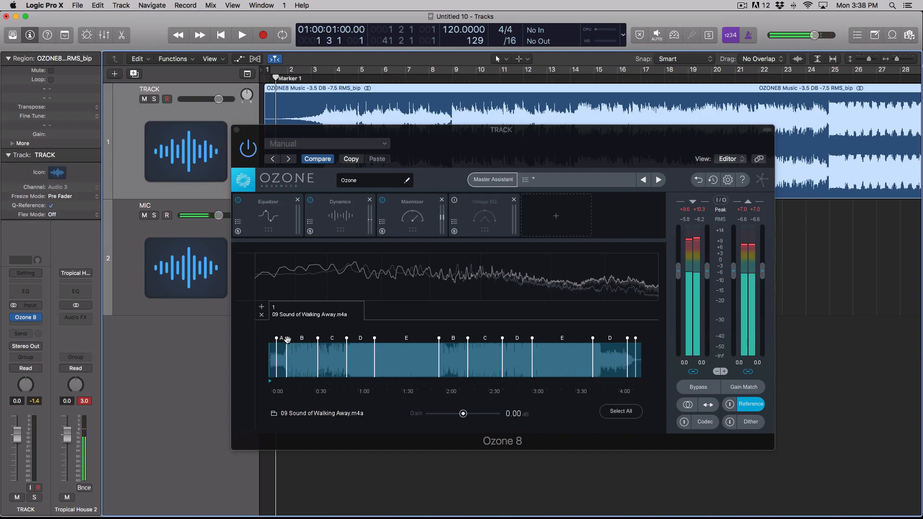
Move both dividers of the reference track's section A further into the waveform, select that section as the loop, and play it briefly
mouse_move(286, 337)
mouse_down()
mouse_move(305, 338)
mouse_move(285, 339)
mouse_up()
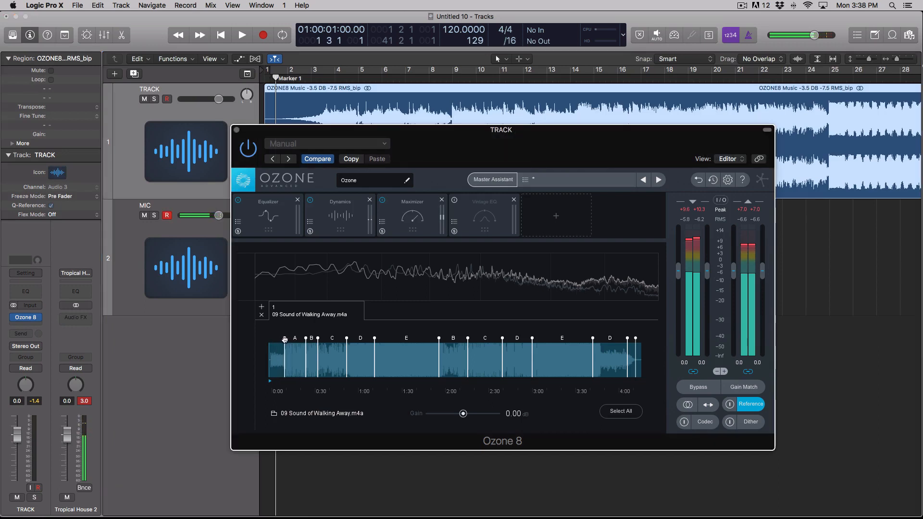
click(272, 373)
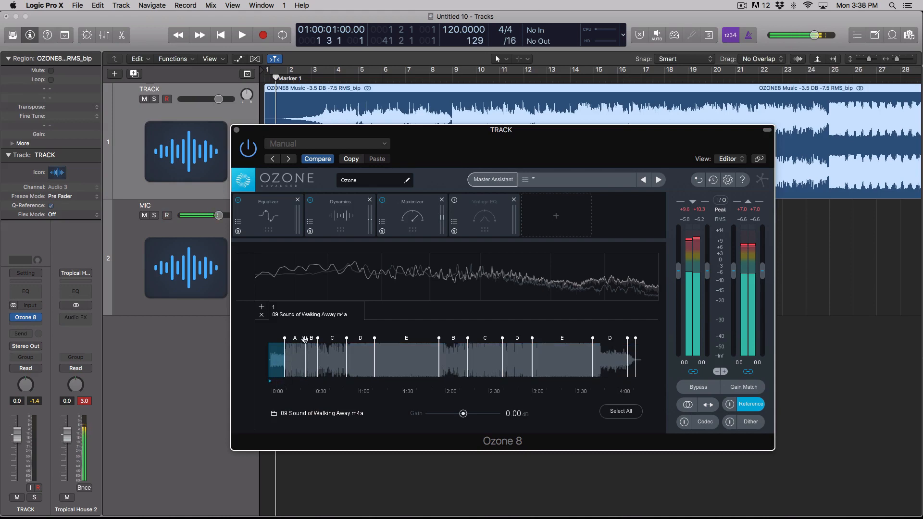
click(294, 372)
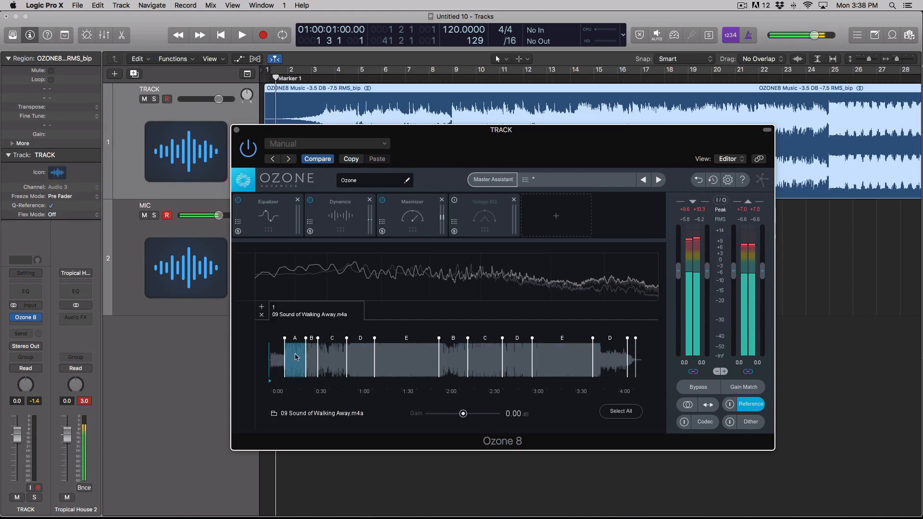
key(space)
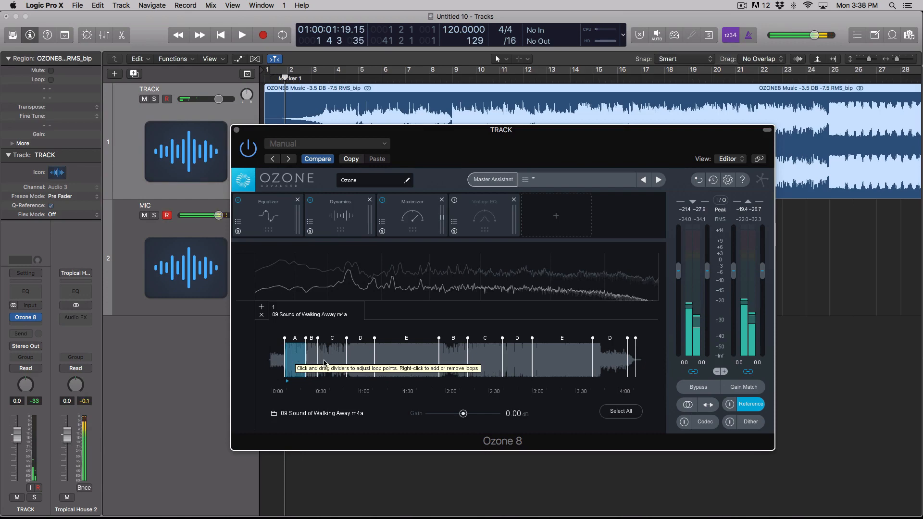
Extend the end of section A and push back the start of section C, keeping section A selected as the reference loop
click(330, 362)
click(371, 362)
click(410, 362)
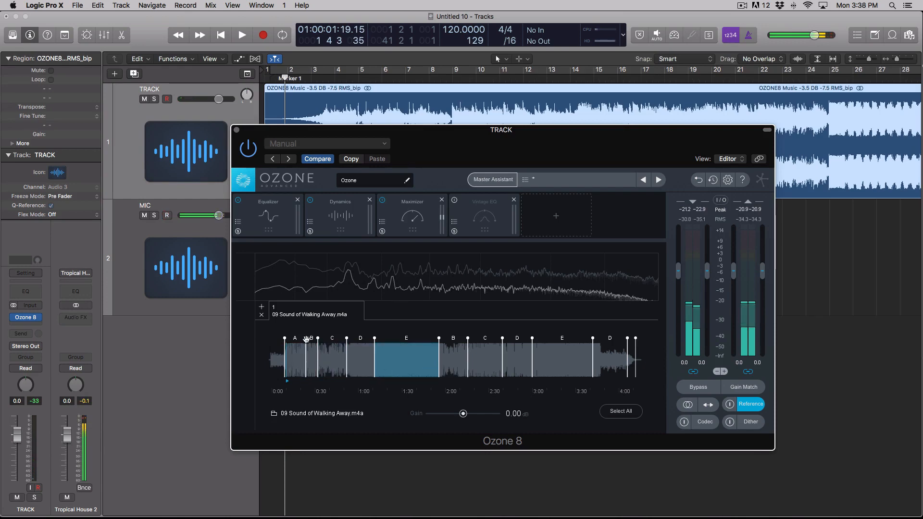
drag(306, 339, 329, 340)
click(303, 358)
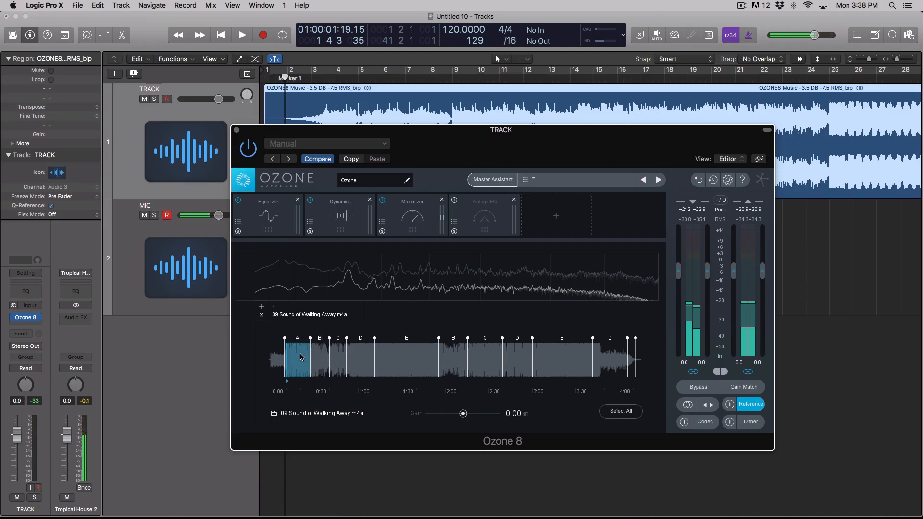
Play the song from its beginning and switch between it and the reference's section A to compare them
key(space)
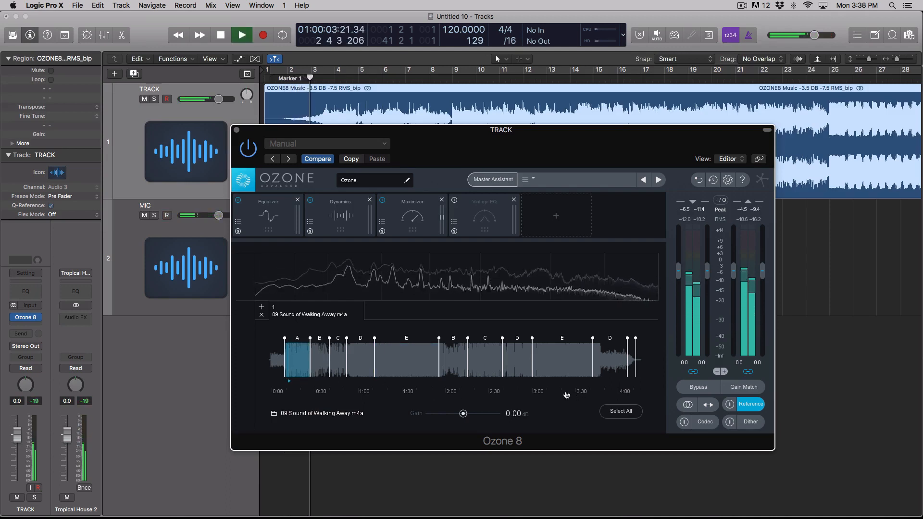
click(733, 406)
click(734, 405)
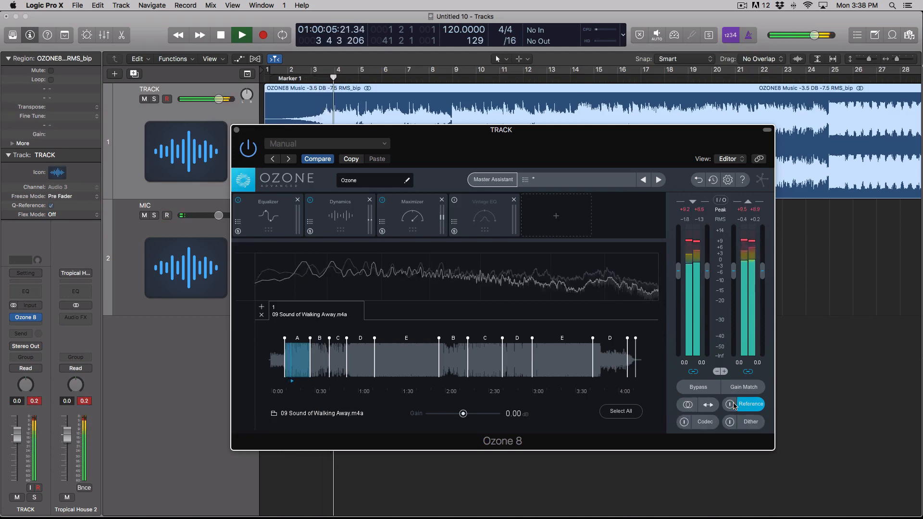
key(space)
click(269, 81)
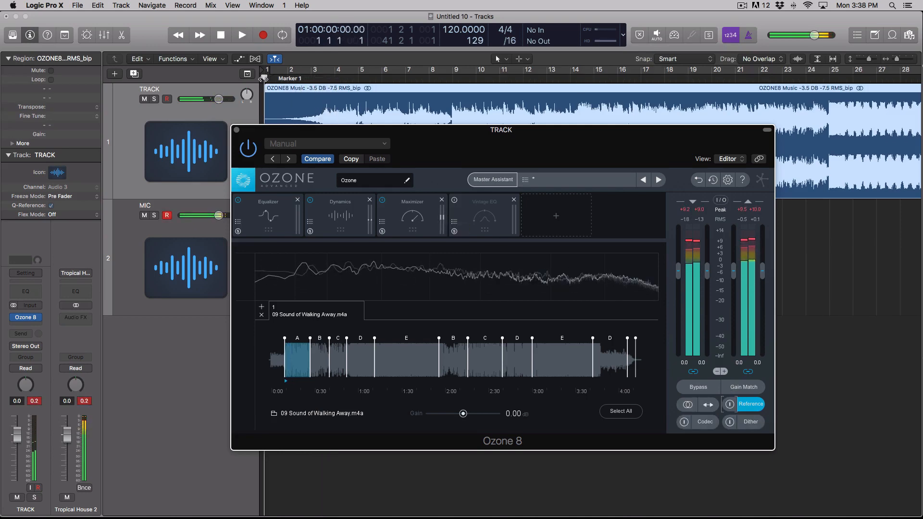
key(space)
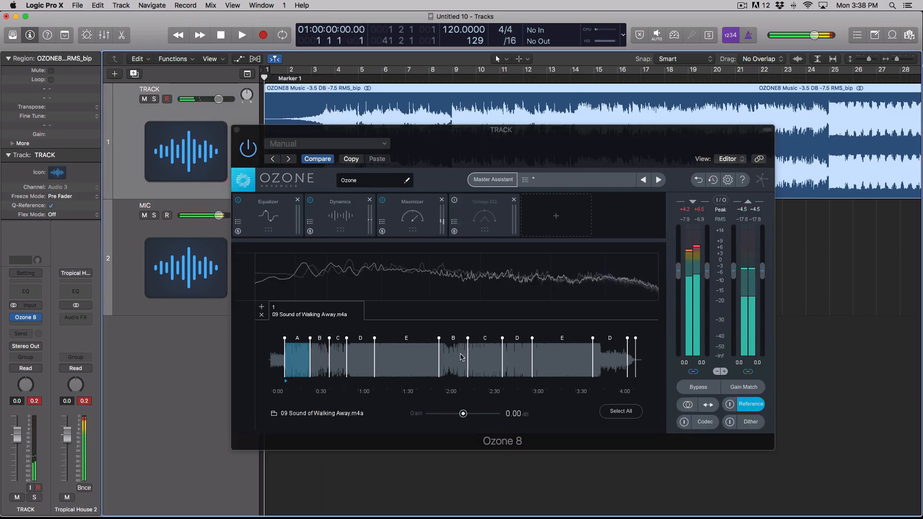
click(730, 405)
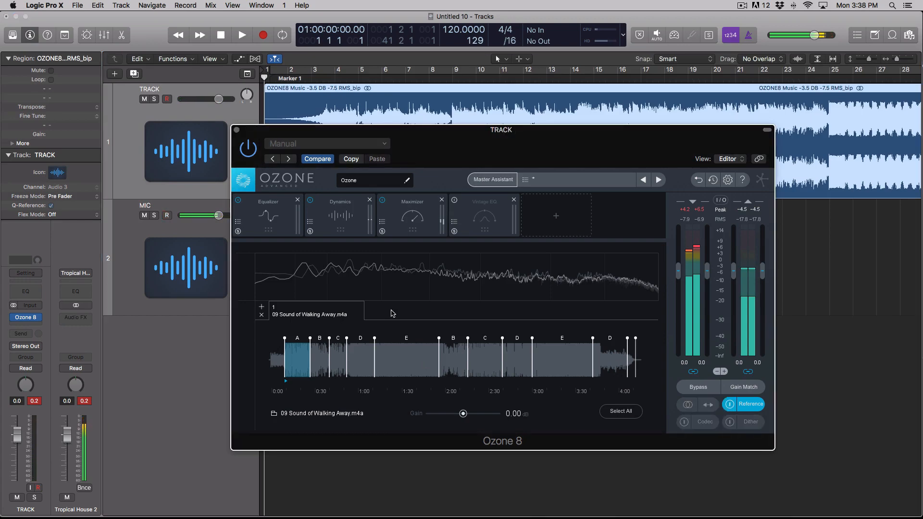
key(space)
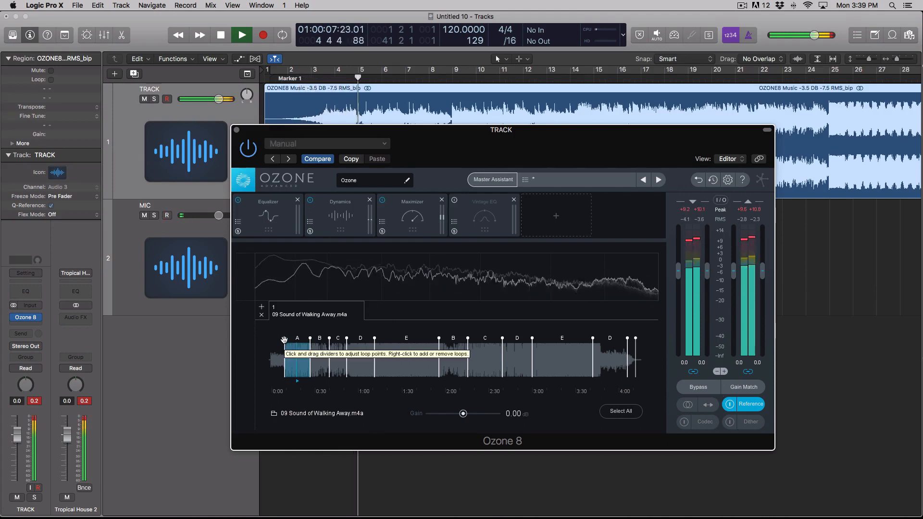
key(space)
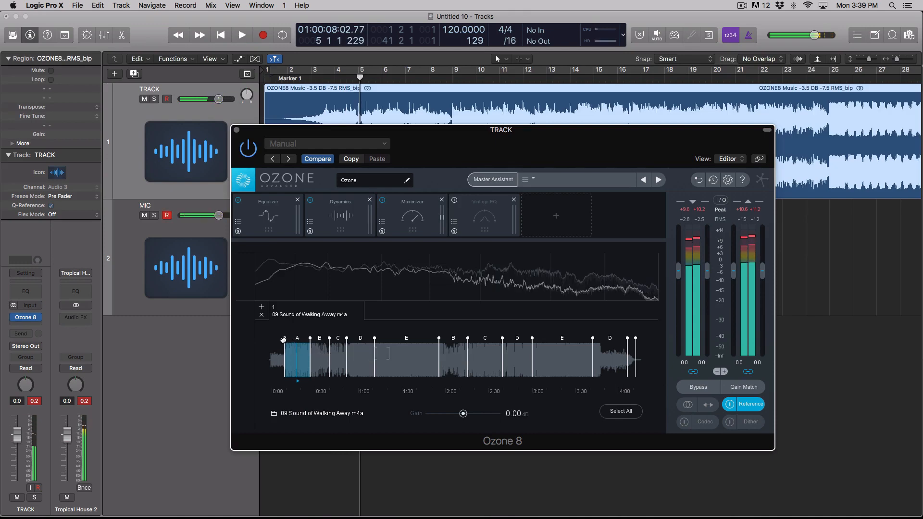
Try an earlier start for section A and compare that loop with the song played from its beginning
drag(284, 339, 280, 340)
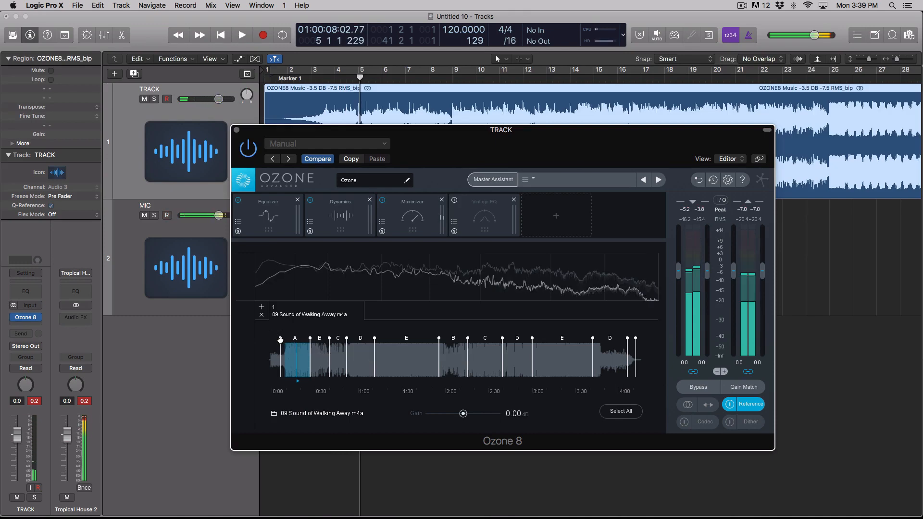
click(269, 75)
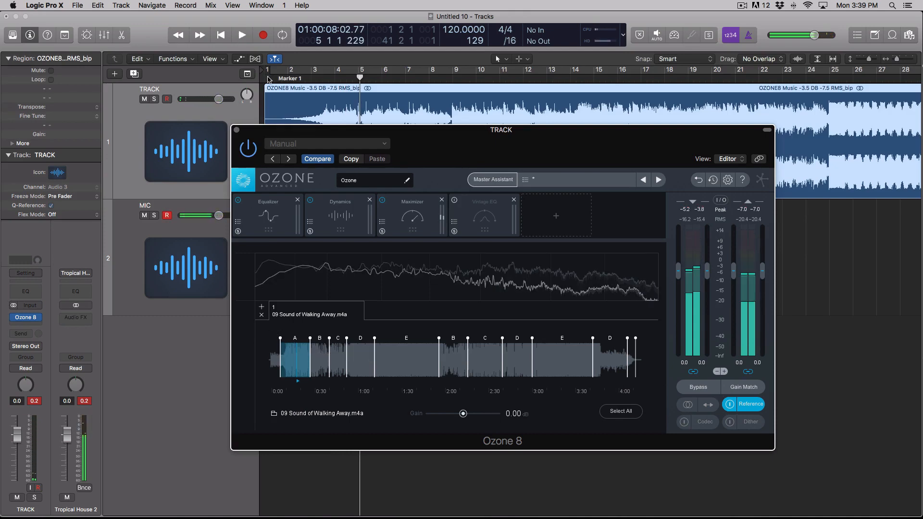
click(740, 404)
key(space)
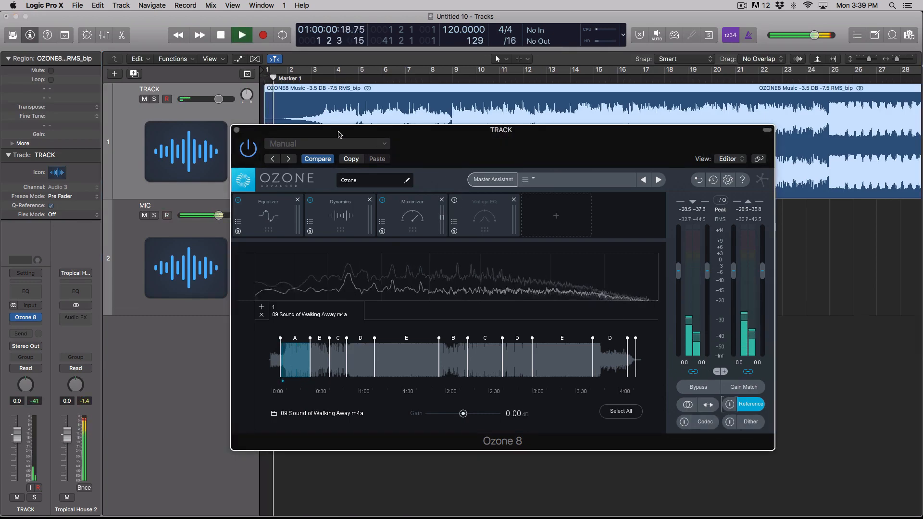
click(728, 404)
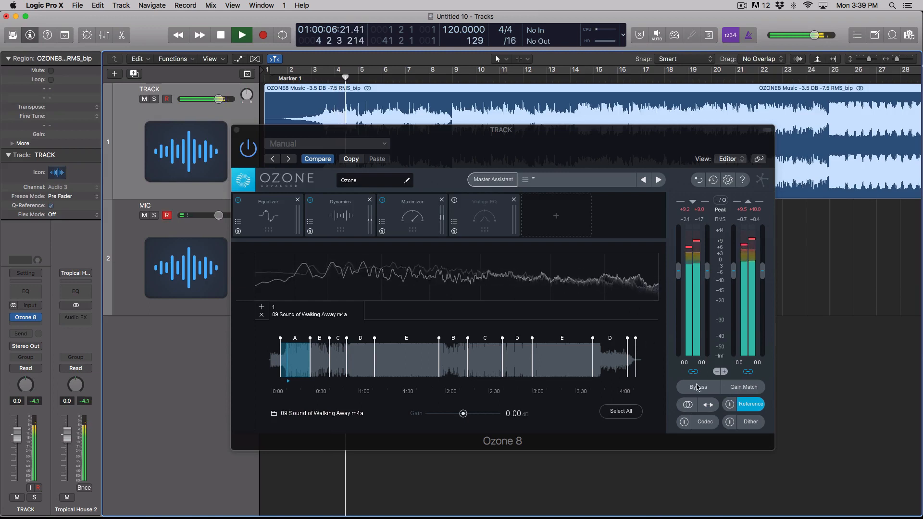
click(730, 405)
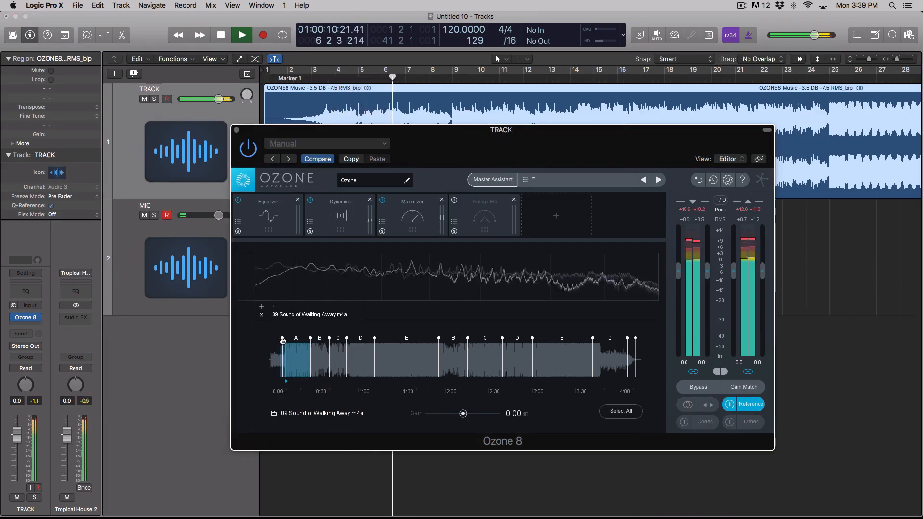
Move section A's start divider slightly later, switch from the reference back to the song, and stop playback
drag(282, 340, 284, 339)
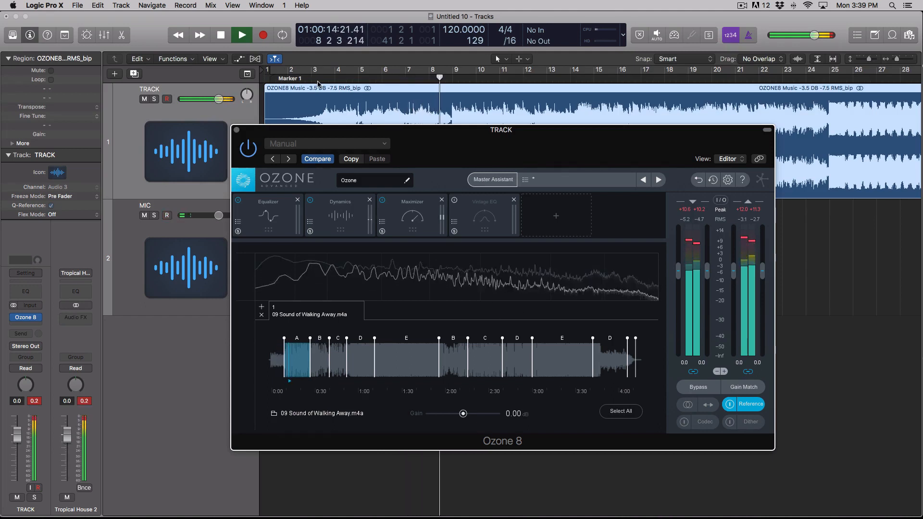
click(729, 404)
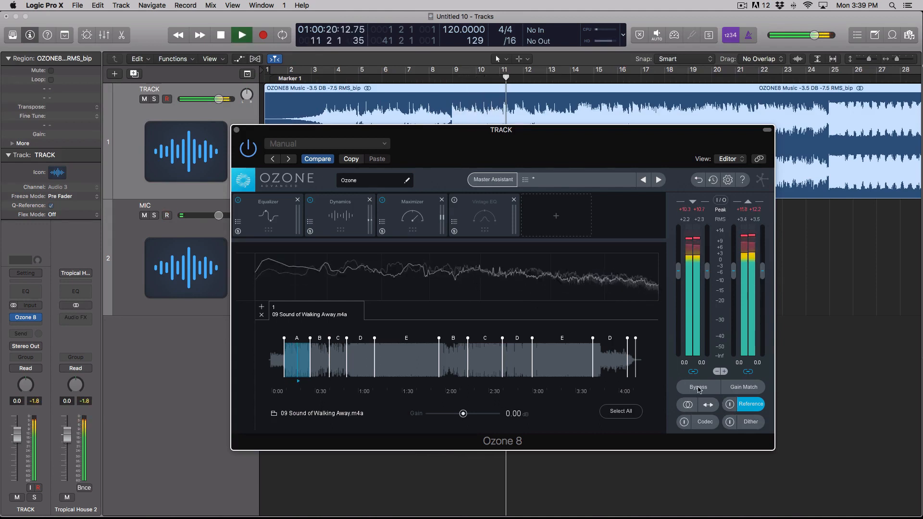
key(space)
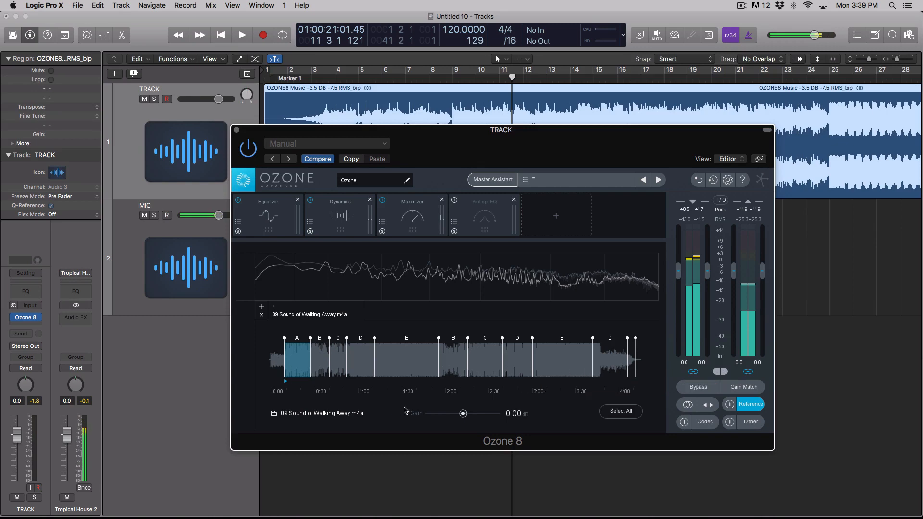
Lower the reference track's gain to -4.31 dB while comparing it with the playing song, and move section A's start divider slightly later
drag(466, 414, 467, 416)
key(space)
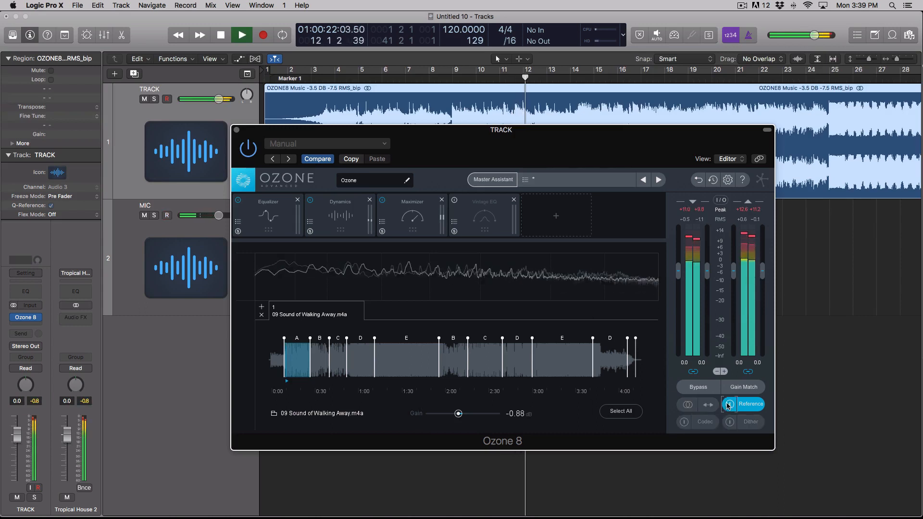
drag(459, 414, 453, 416)
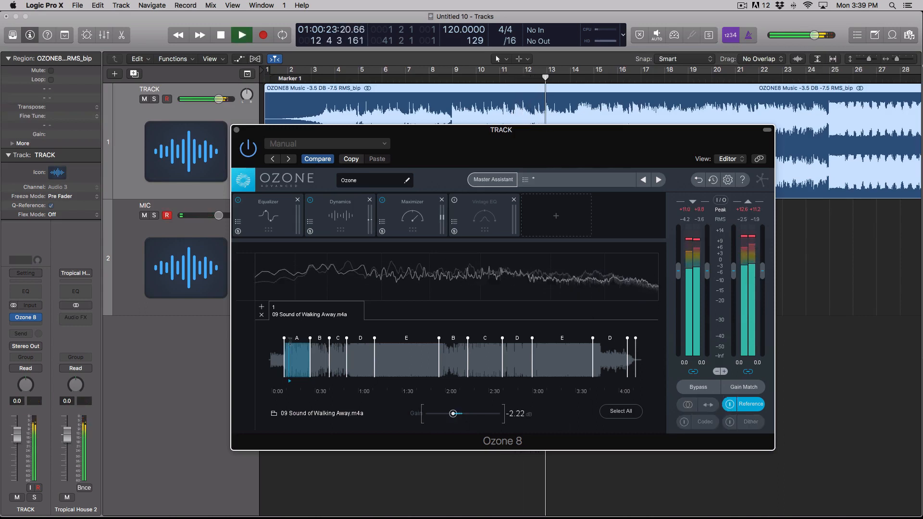
drag(283, 341, 286, 340)
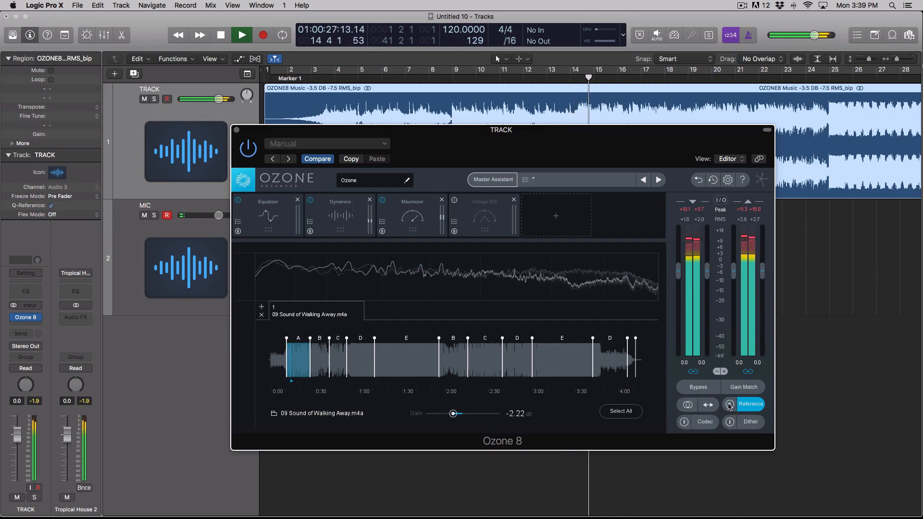
click(729, 404)
drag(452, 414, 448, 415)
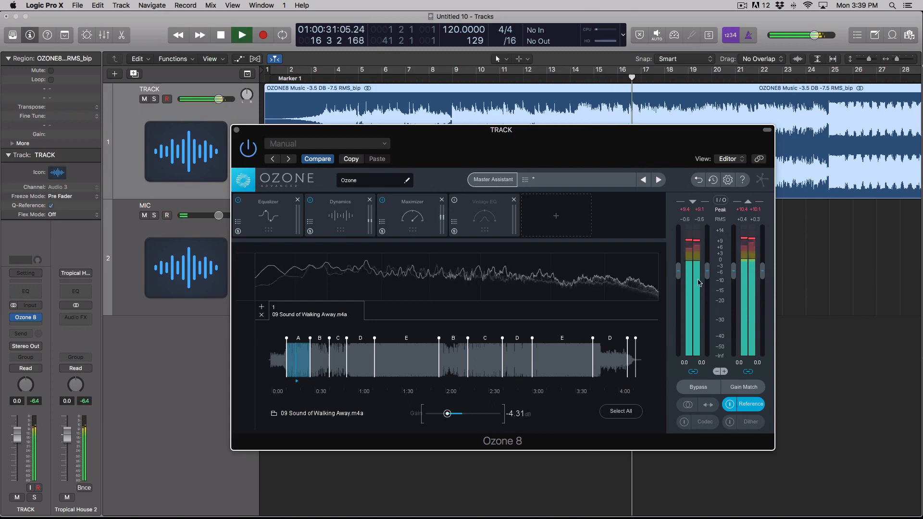
key(space)
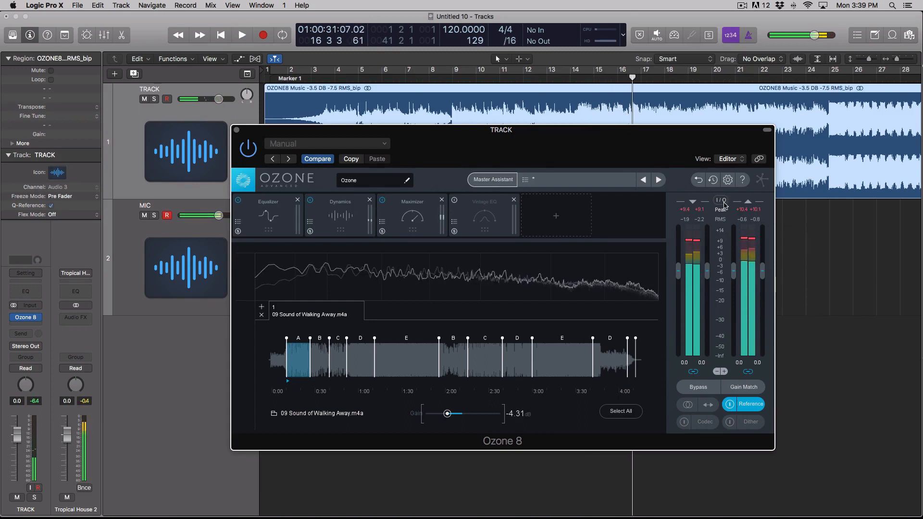
Change the I/O meter type from K-System to one whose scale tops out at 0
click(722, 200)
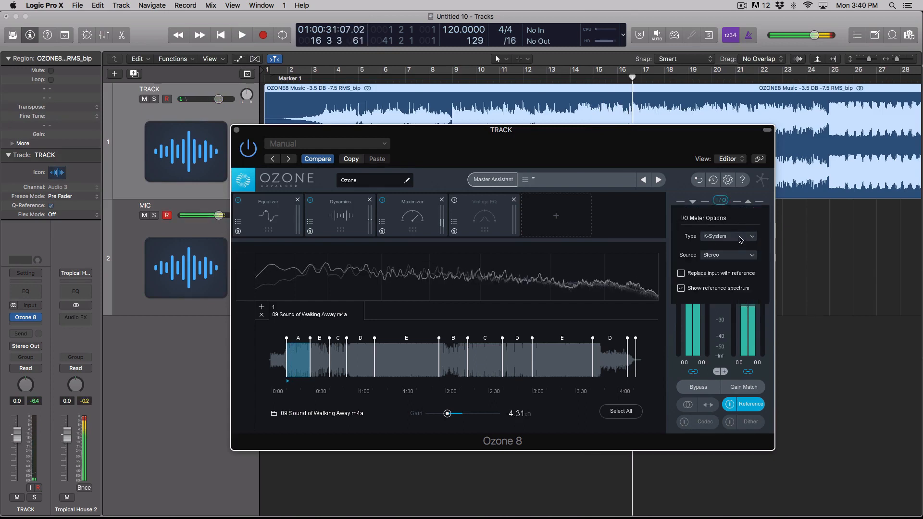
click(752, 236)
click(746, 245)
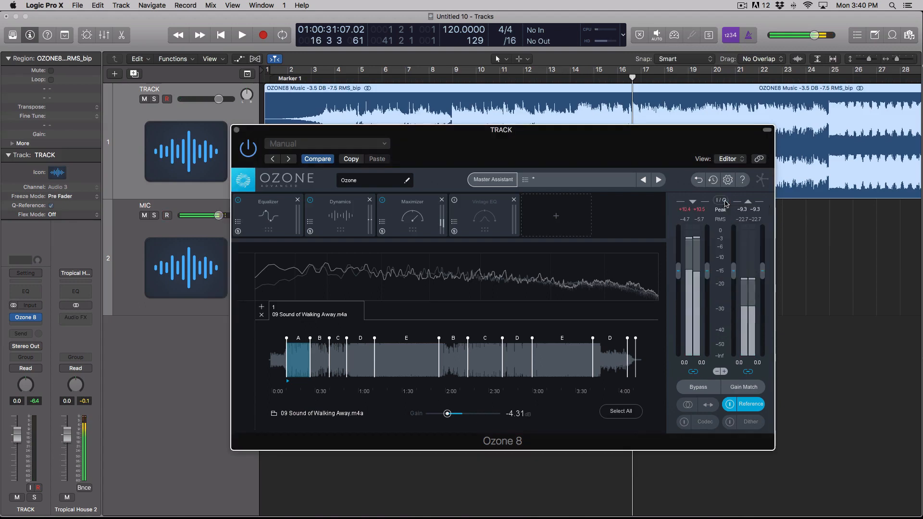
Resume playback, switch from the reference back to the song to compare their levels on the meters, and stop
key(space)
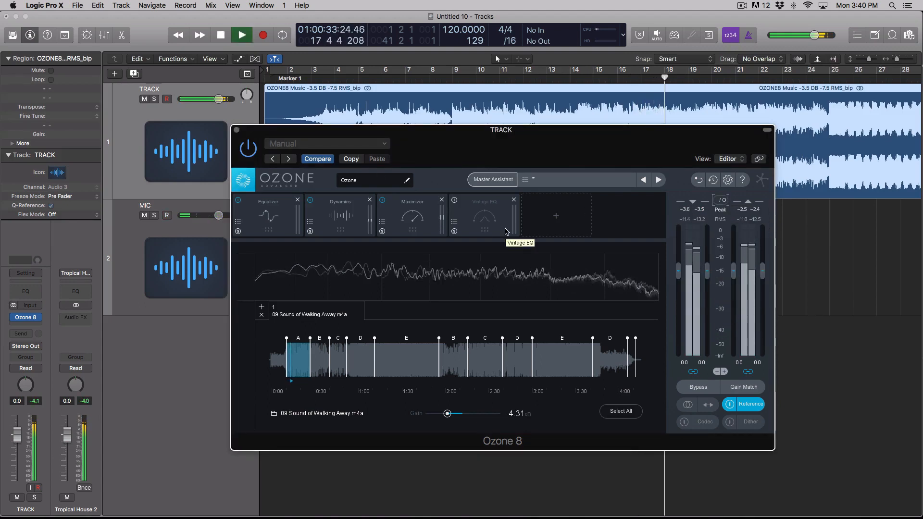
click(728, 407)
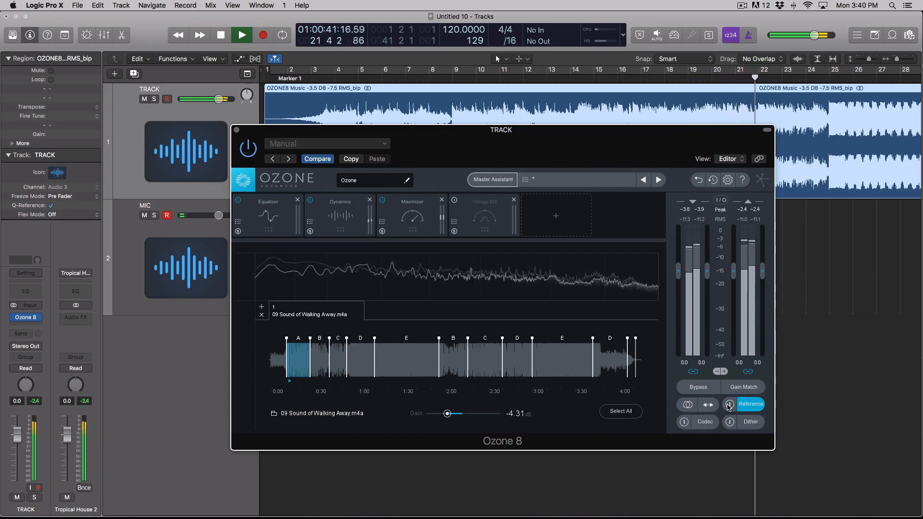
key(space)
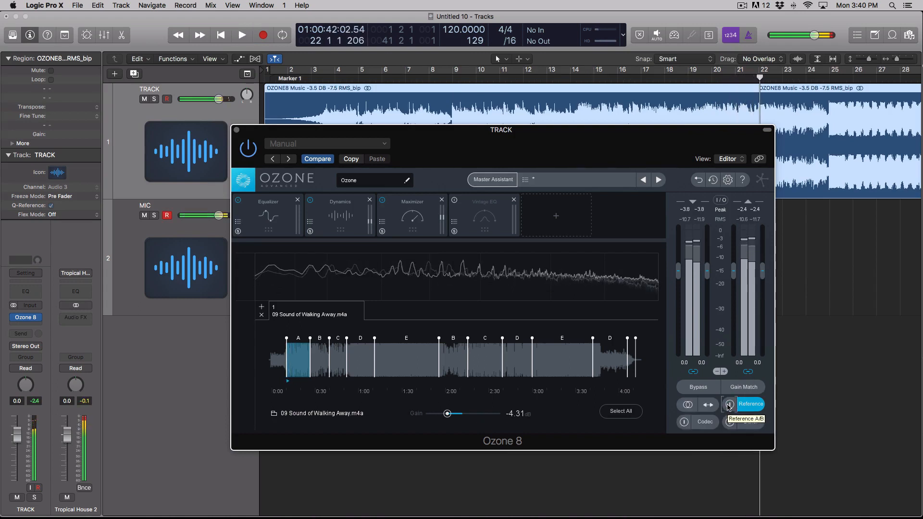
Play from bar 3 and alternate between the song and the reference's section A to compare them, ending on the reference
click(318, 80)
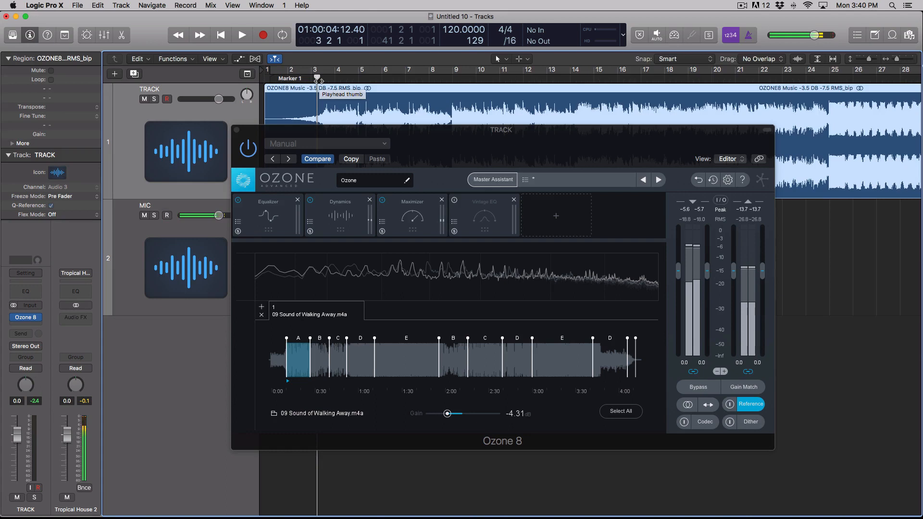
key(space)
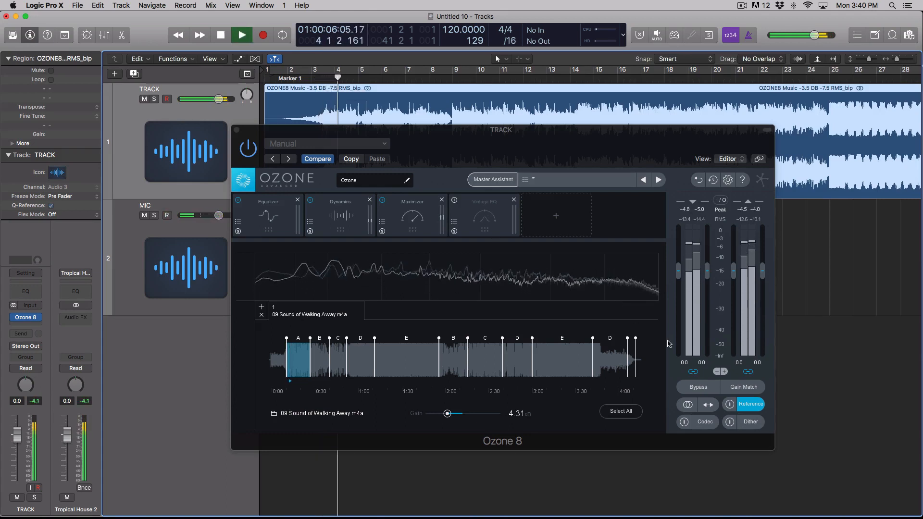
click(729, 404)
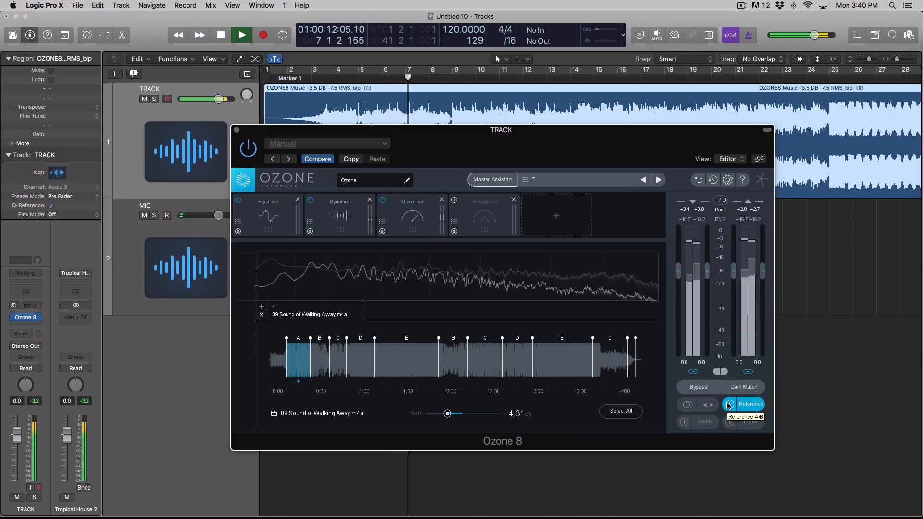
click(729, 405)
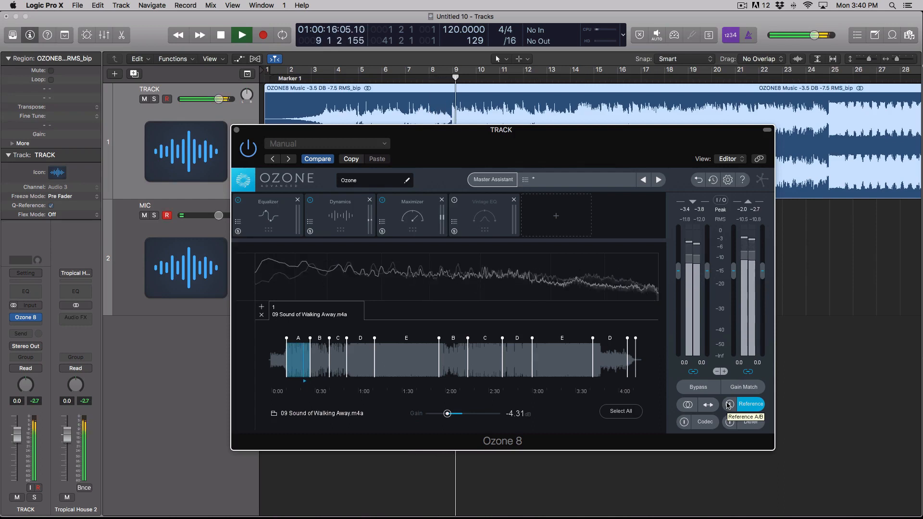
click(729, 404)
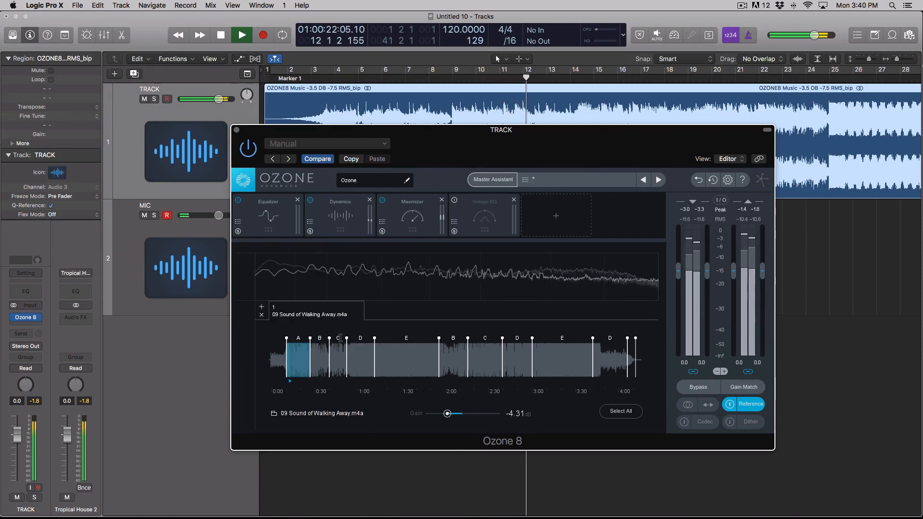
key(space)
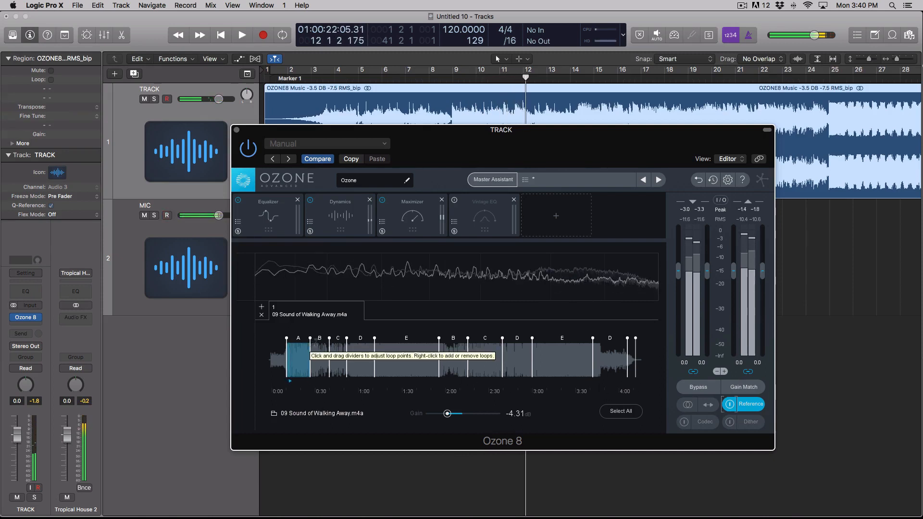
Loop reference sections B and C in turn during playback, moving the dividers around both sections later so they match the arrangement
click(321, 348)
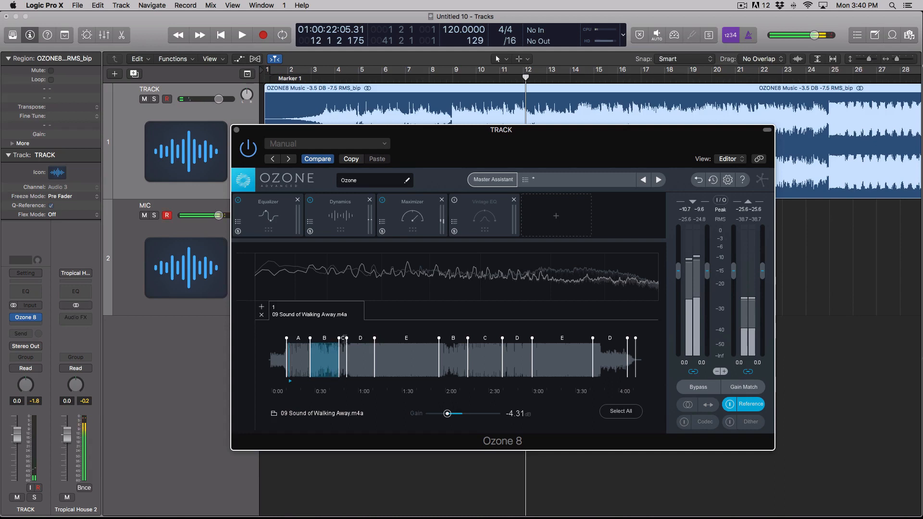
key(space)
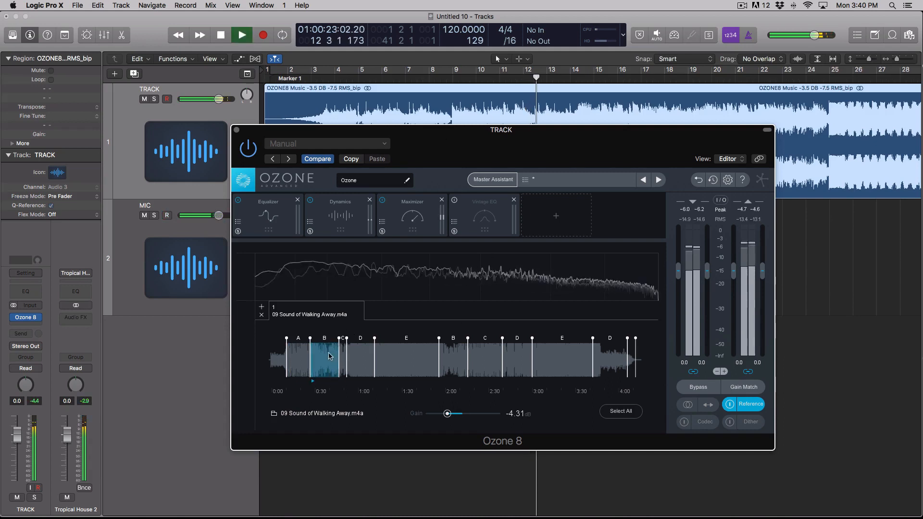
mouse_move(347, 353)
mouse_down()
mouse_move(369, 354)
mouse_move(319, 354)
mouse_move(353, 355)
mouse_move(330, 353)
mouse_up()
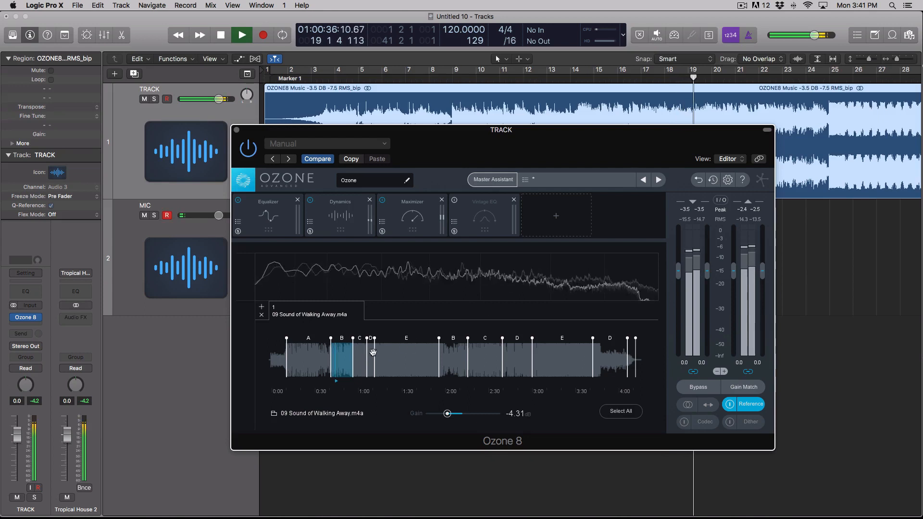
click(362, 355)
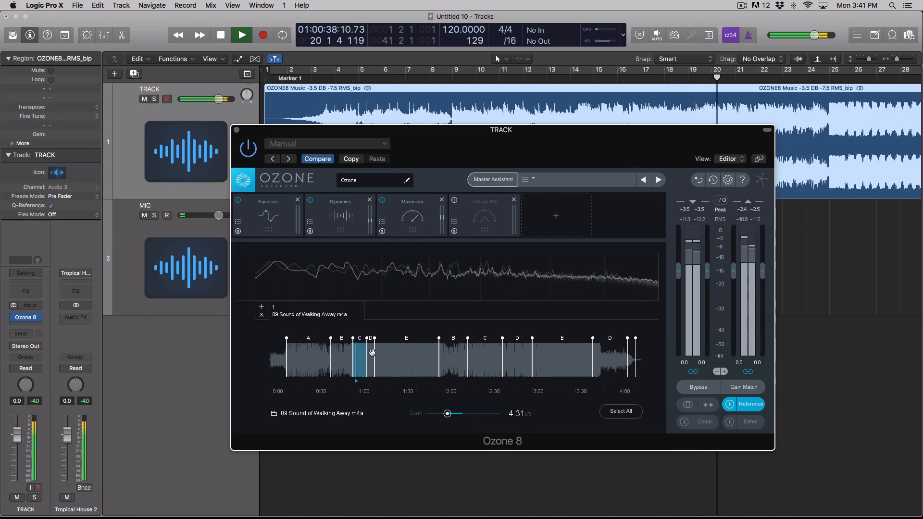
mouse_move(375, 354)
mouse_down()
mouse_move(395, 353)
mouse_move(385, 353)
mouse_up()
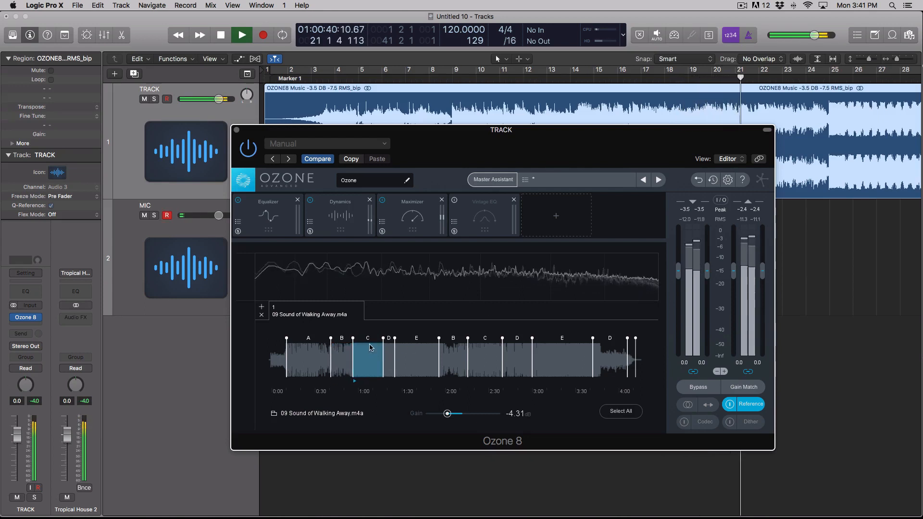
Rename reference section C, just before the first D, as Build and stop playback
double_click(368, 338)
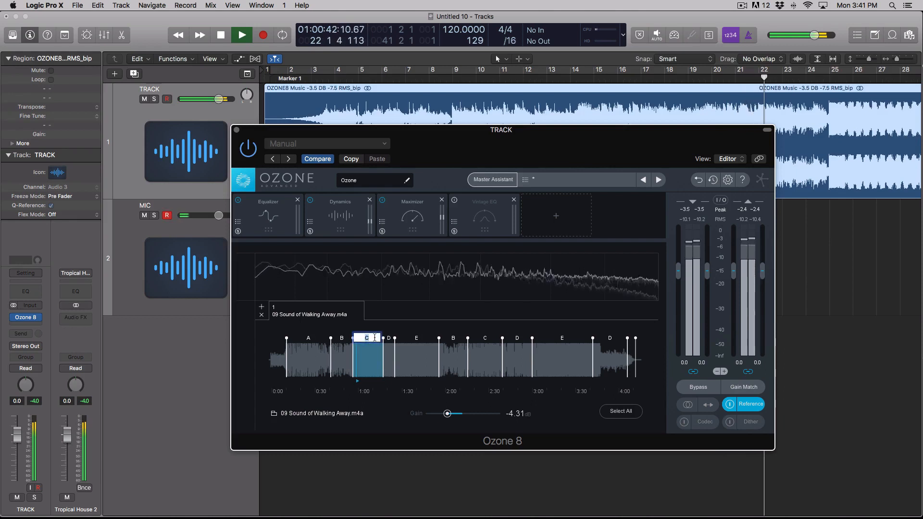
text(Build)
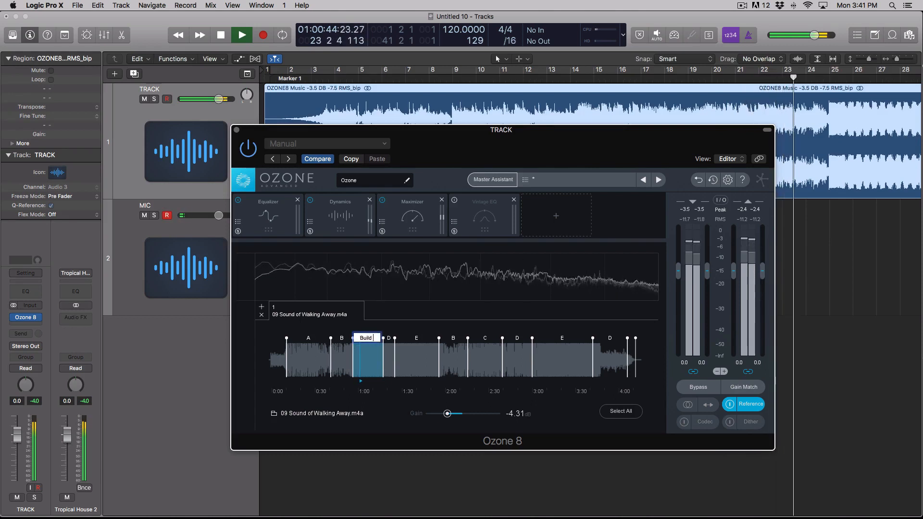
key(Return)
key(space)
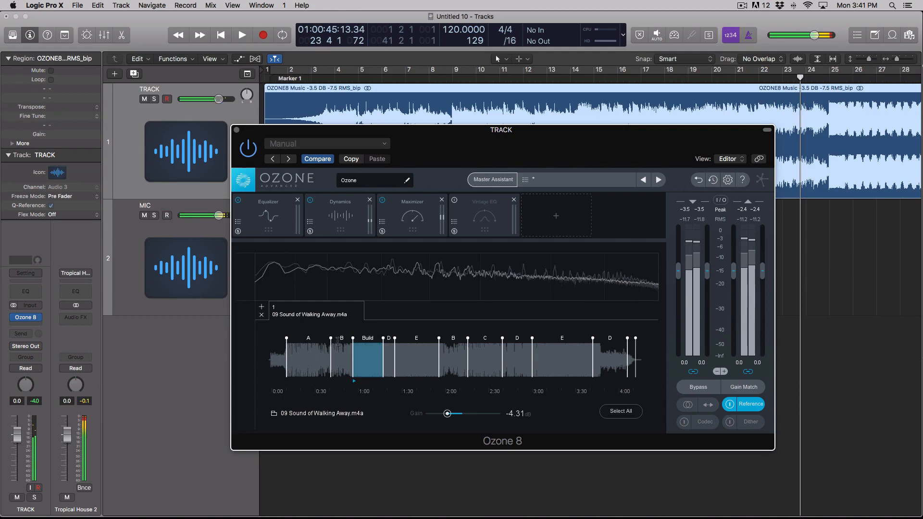
Rename the reference's section A as Verse and the first section B as Verse B
double_click(309, 337)
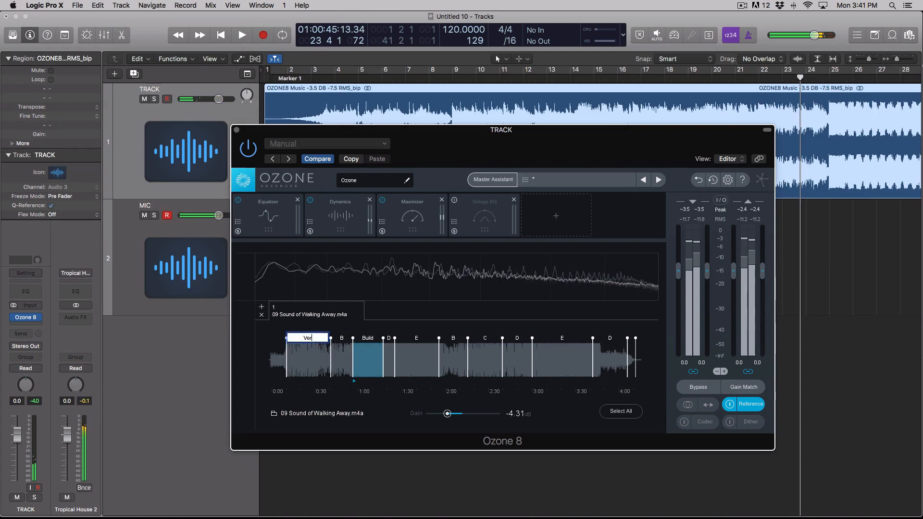
key(Return)
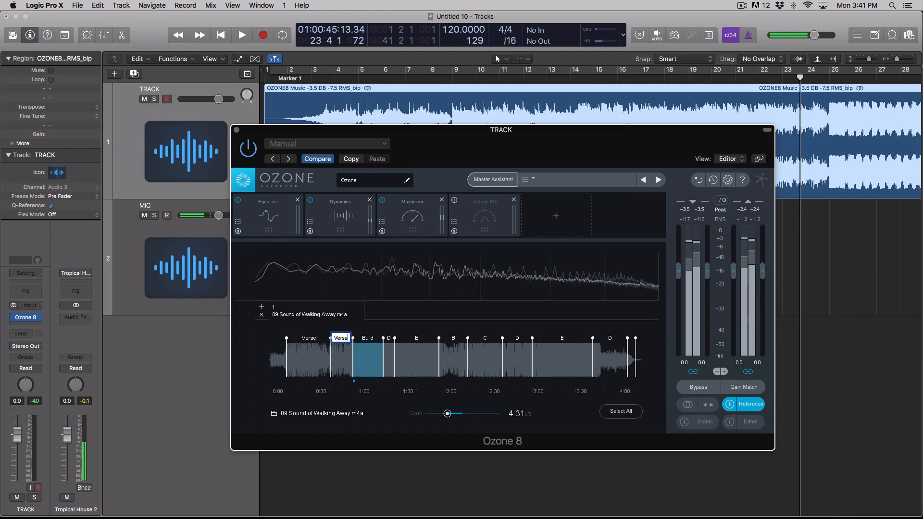
Resume playback, audition the short section D after Build, and return to looping the Build section
key(space)
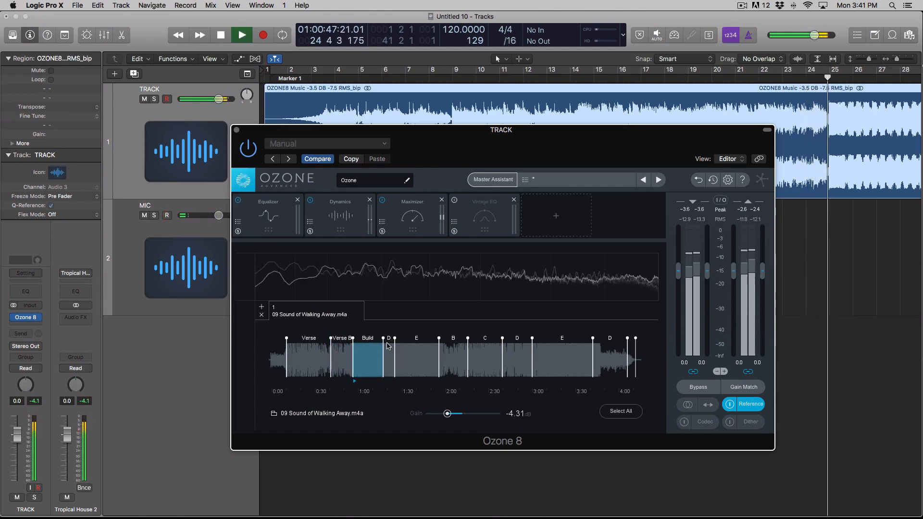
double_click(370, 339)
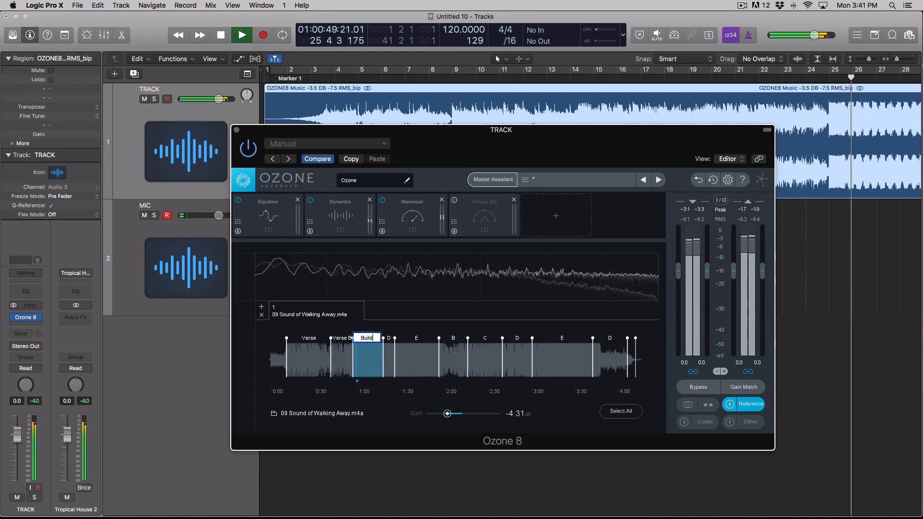
click(387, 348)
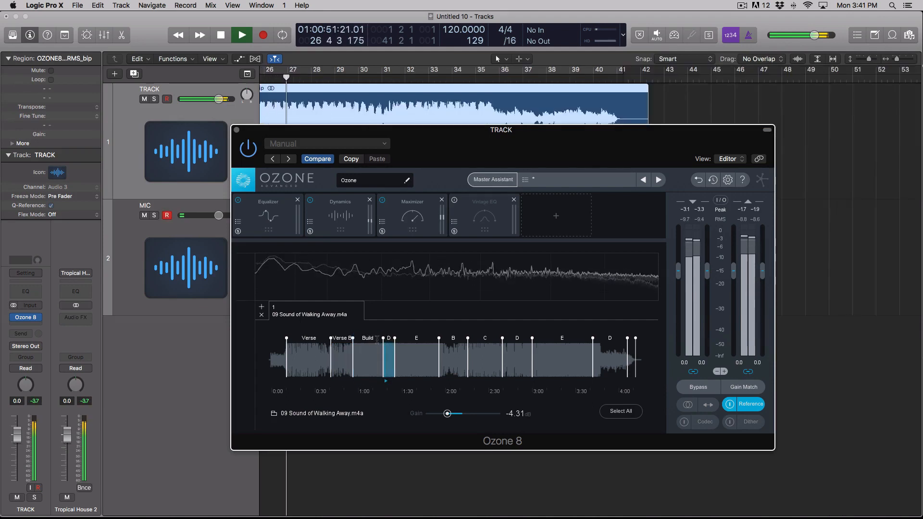
click(375, 358)
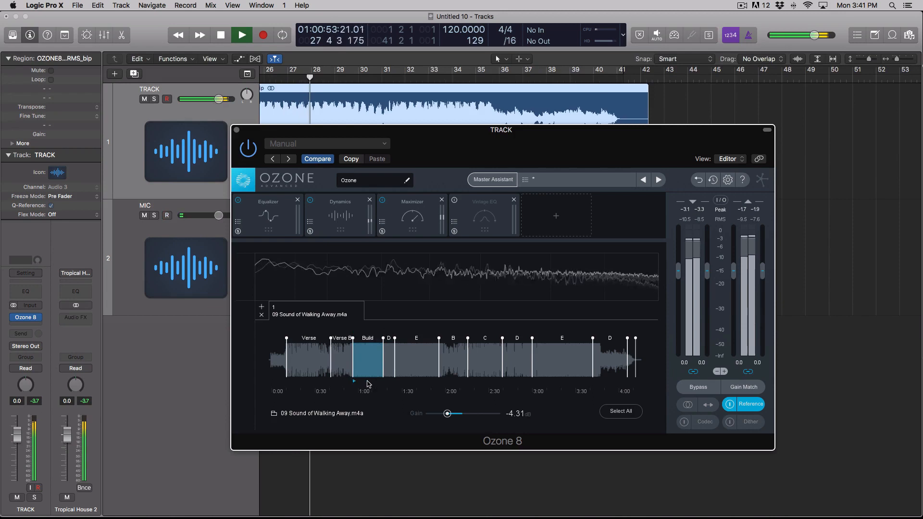
Rename the Build section of the reference as Build/Chorus
double_click(368, 338)
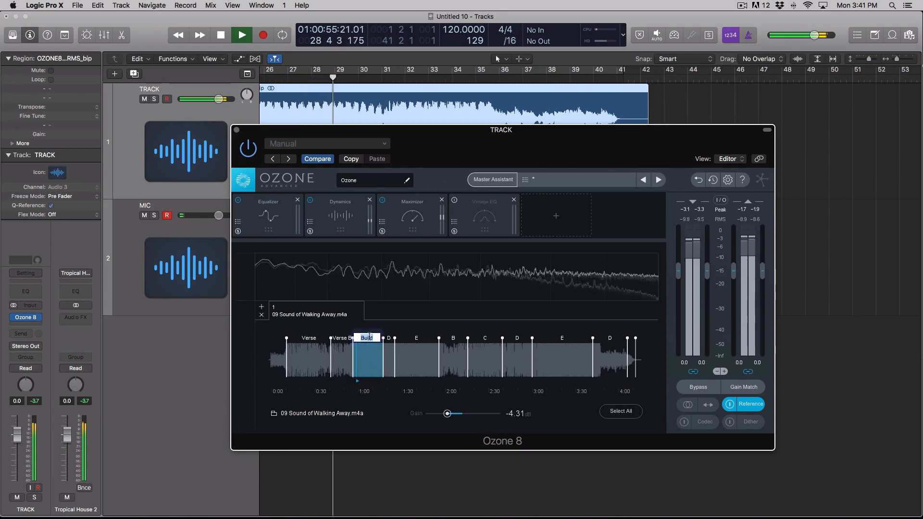
text(/C)
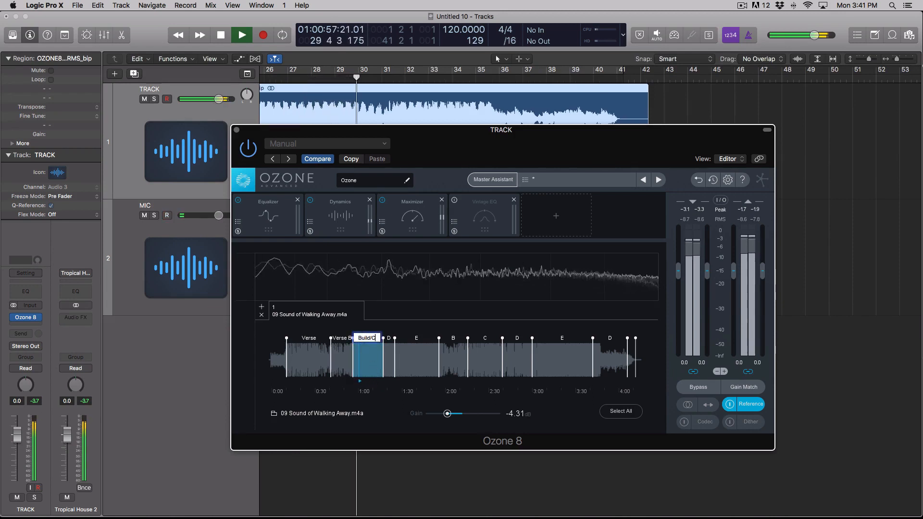
text(horus)
key(Return)
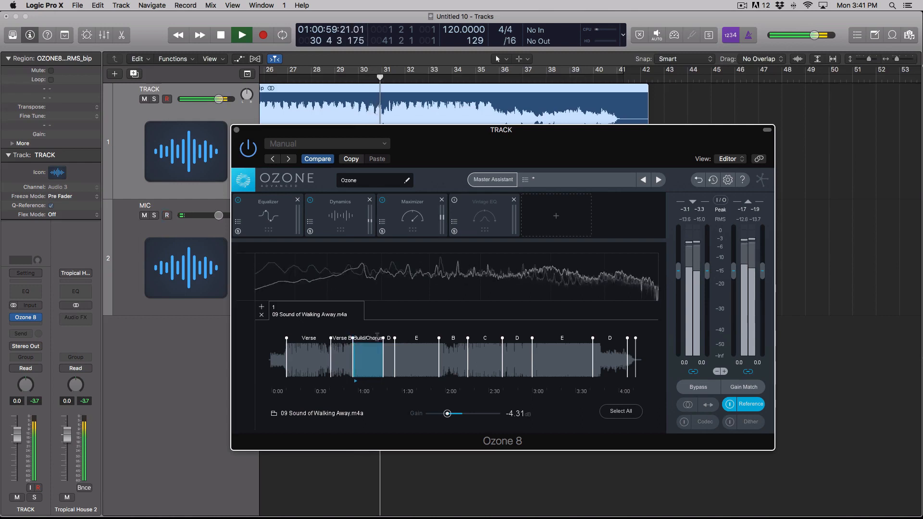
Rename the Build/Chorus section of the reference as Chorus
double_click(370, 337)
text(Chorus)
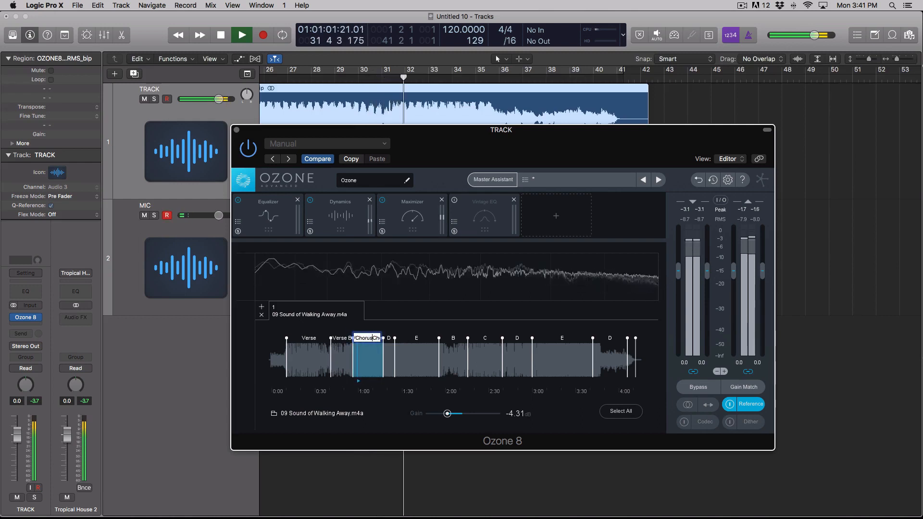
key(BackSpace)
key(BackSpace)
key(BackSpace)
key(BackSpace)
key(BackSpace)
key(BackSpace)
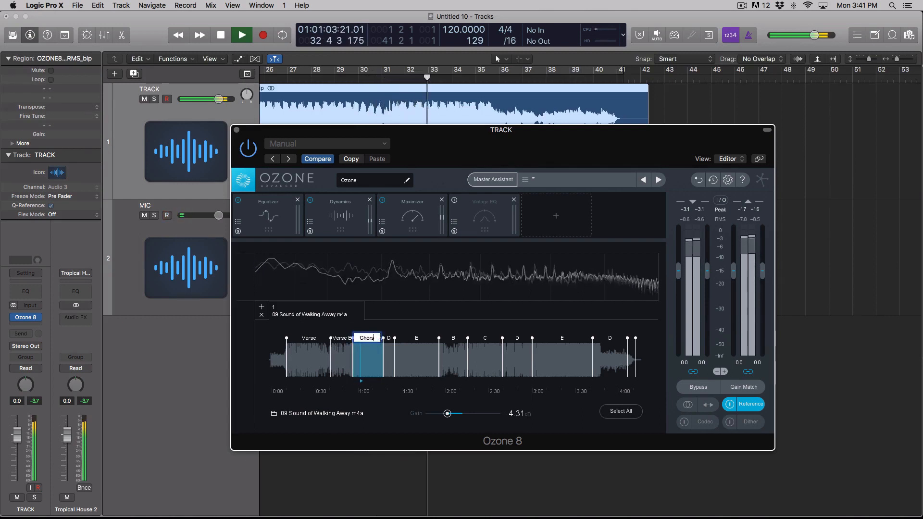
key(Return)
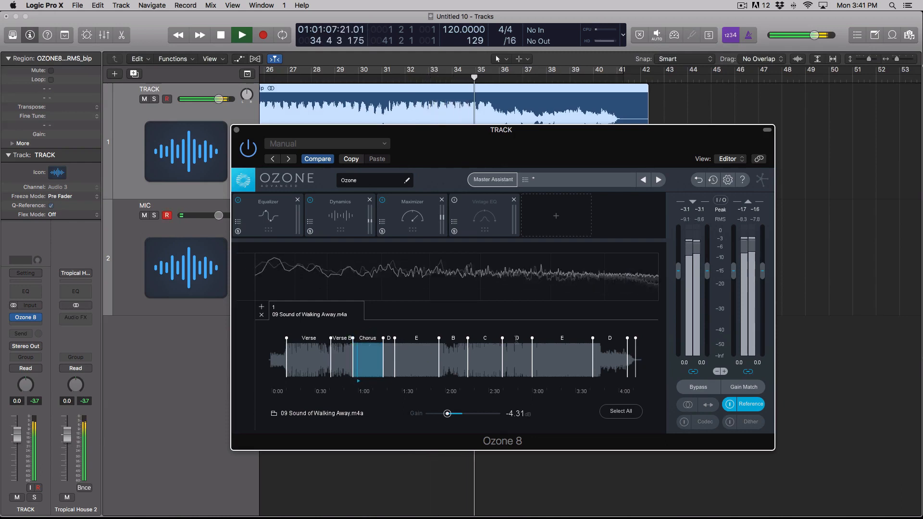
Play the reference's Chorus section briefly, stop playback, and return the song's playhead to bar 9
scroll(417, 89, left, 3)
scroll(418, 89, left, 10)
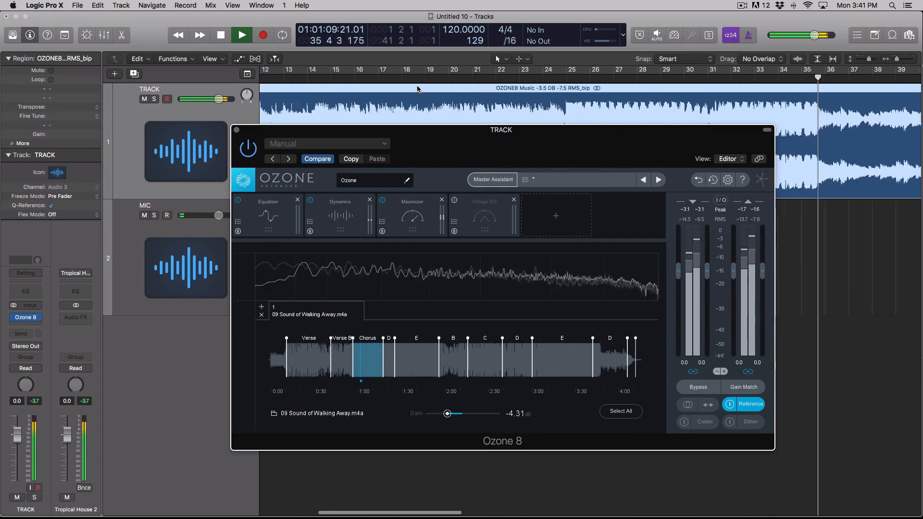
scroll(425, 92, left, 5)
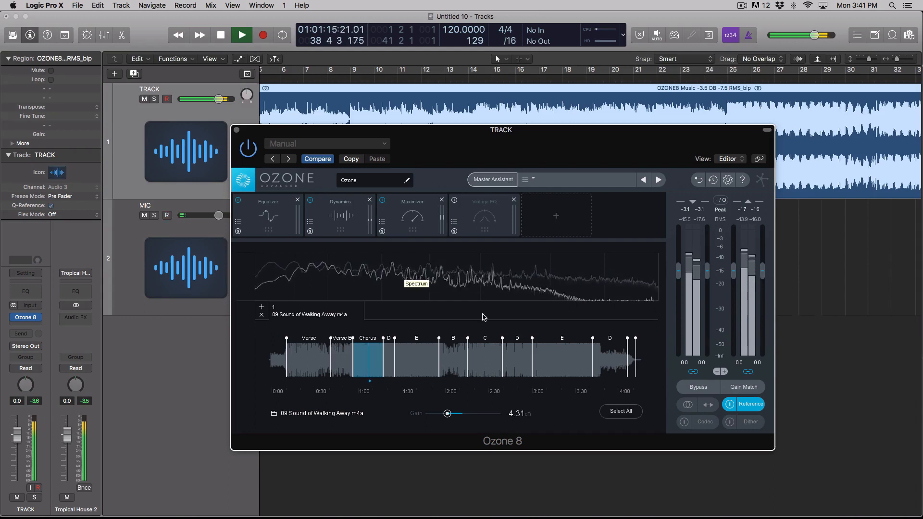
click(360, 86)
click(369, 81)
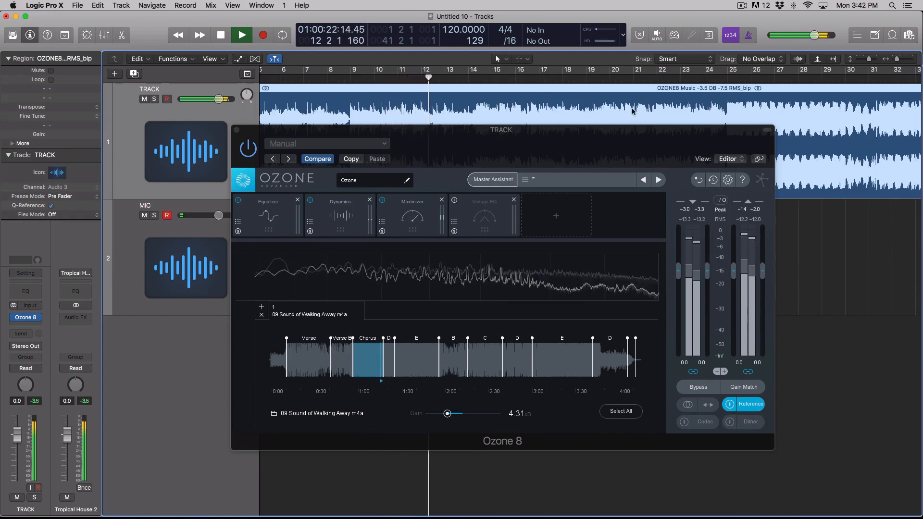
key(space)
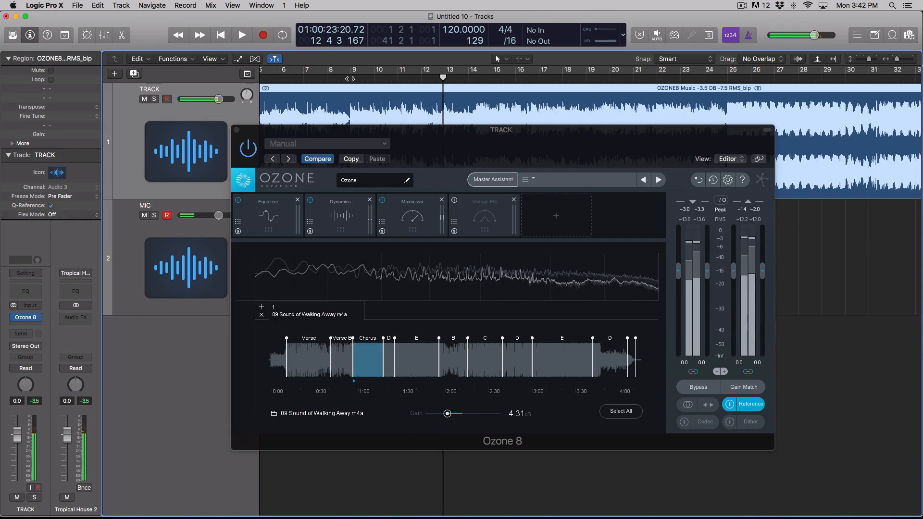
click(350, 79)
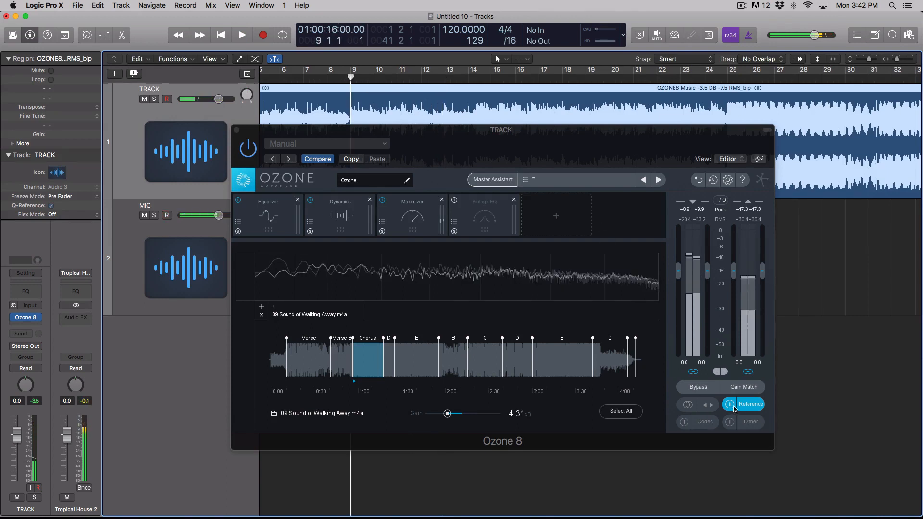
Audition the song being mastered with Reference A/B off, playing from bar 9, bar 25 and about bar 15
key(space)
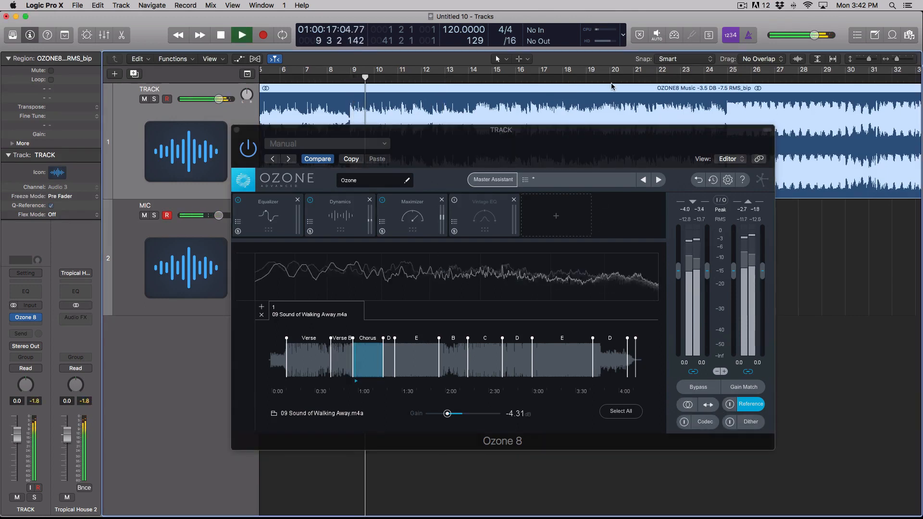
click(609, 78)
click(728, 79)
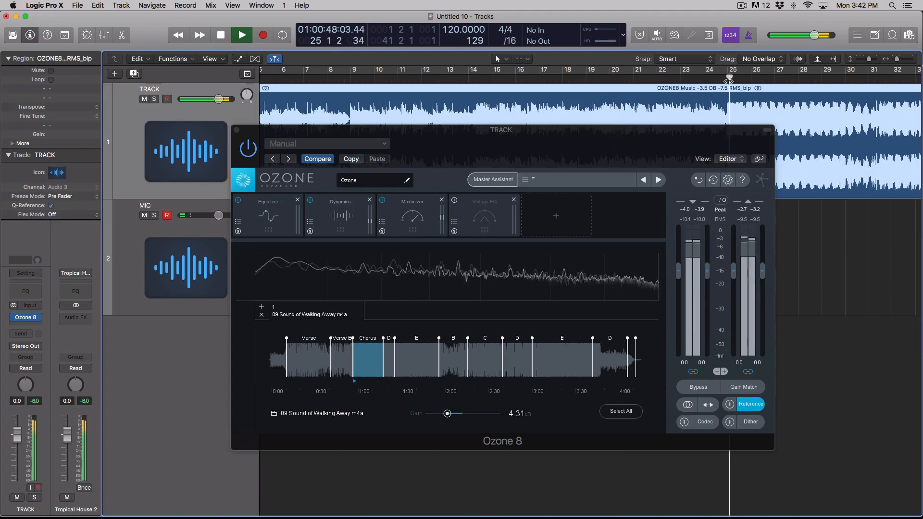
click(584, 79)
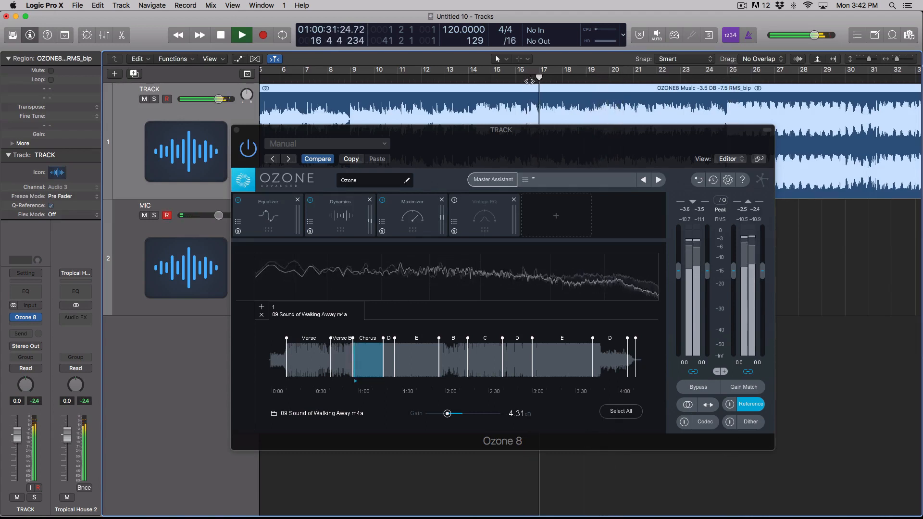
click(488, 78)
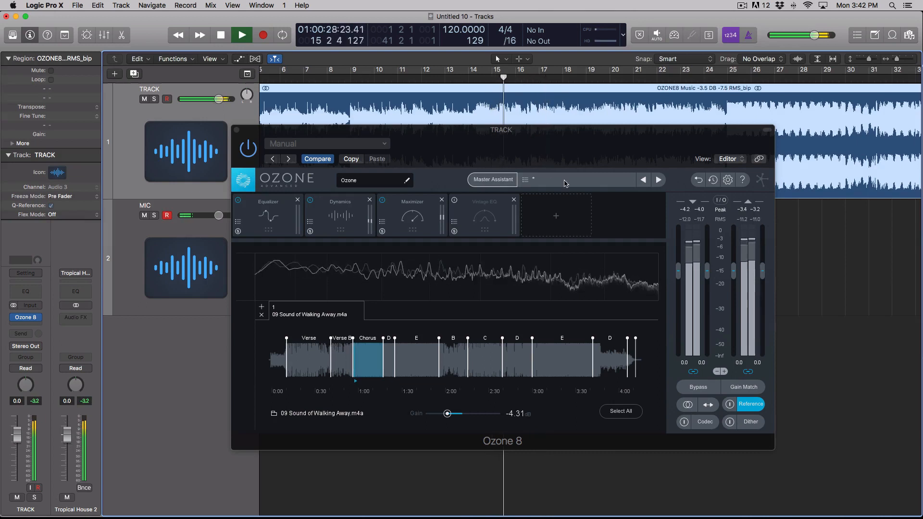
Compare the song's passage leading up to bar 25 with the reference's Chorus section using Reference A/B, and stop playback just after bar 25
click(729, 405)
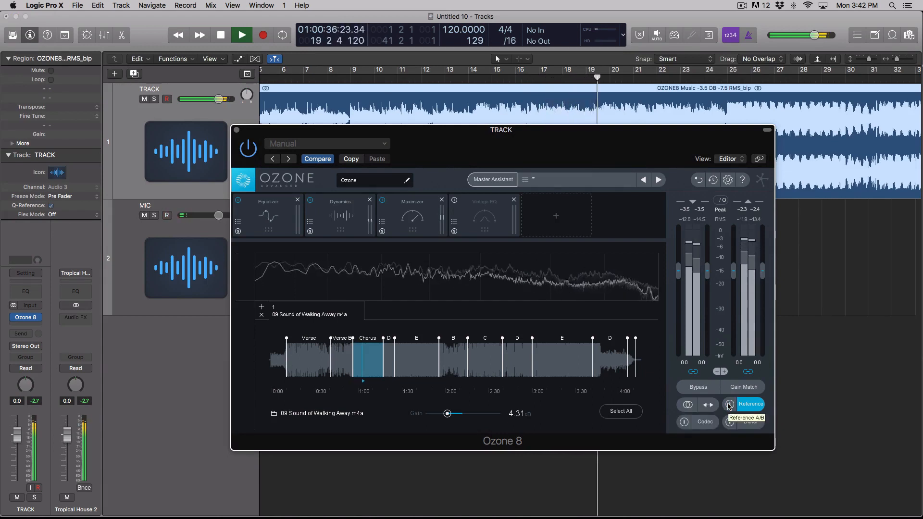
key(space)
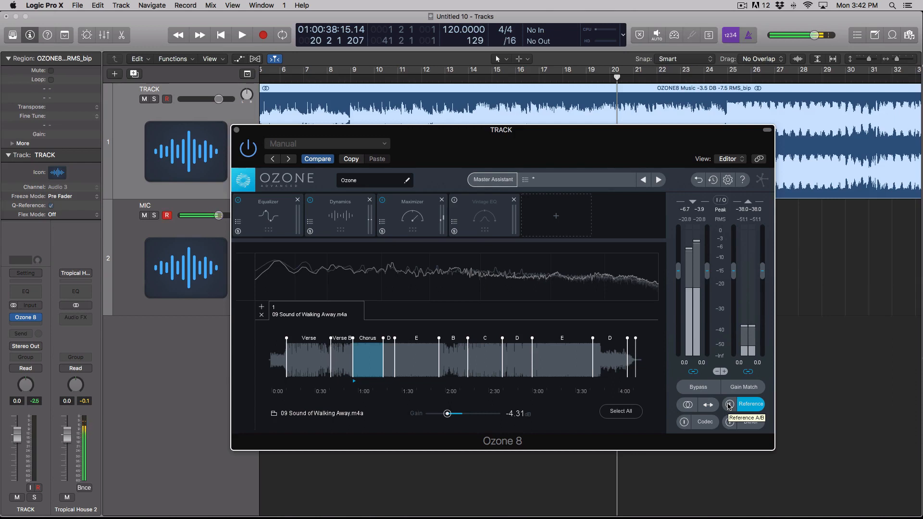
click(730, 405)
key(space)
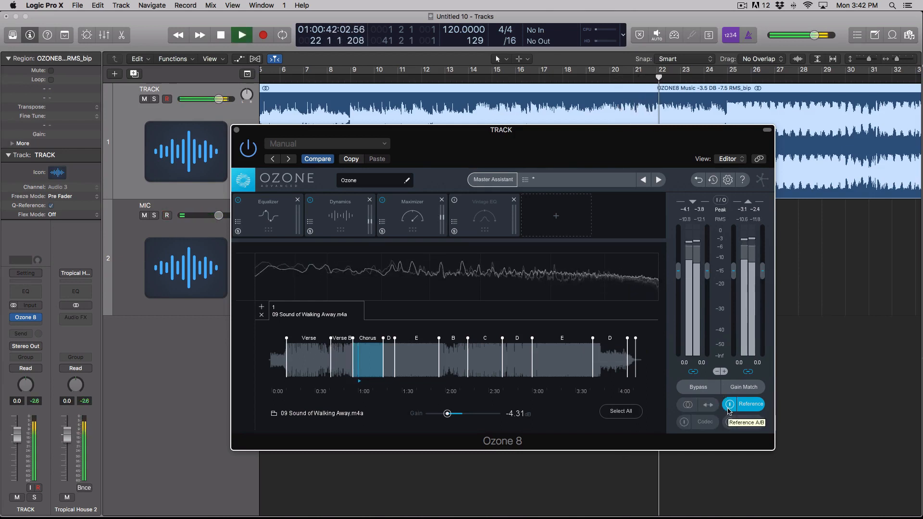
click(729, 412)
key(space)
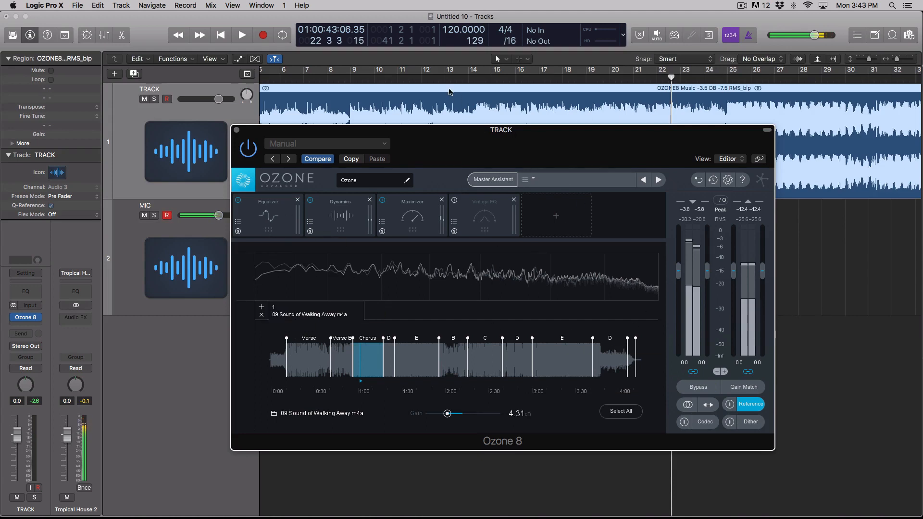
key(space)
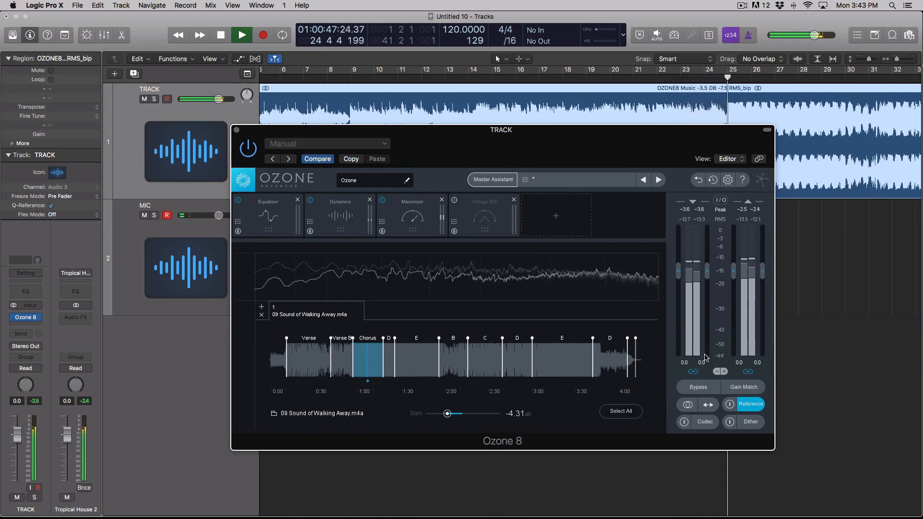
key(space)
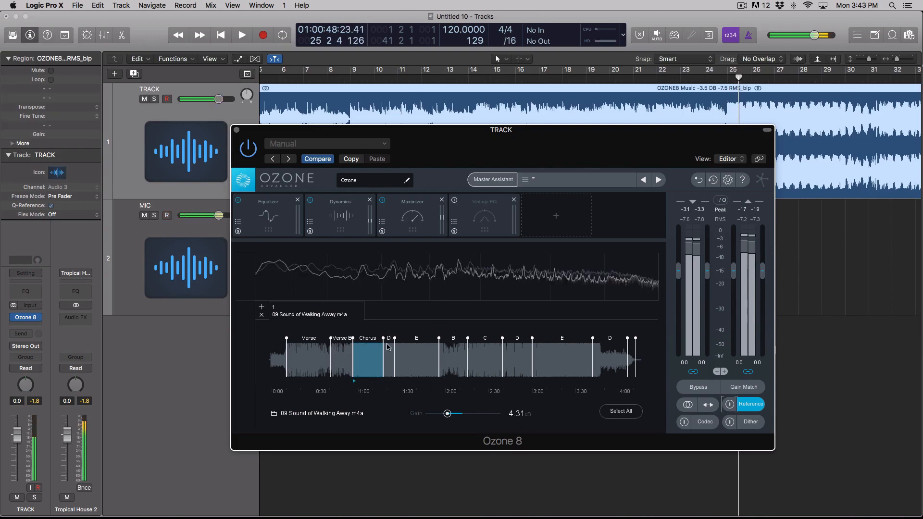
Play the reference's short section D after Chorus, move its start marker slightly earlier, and stop playback
click(730, 405)
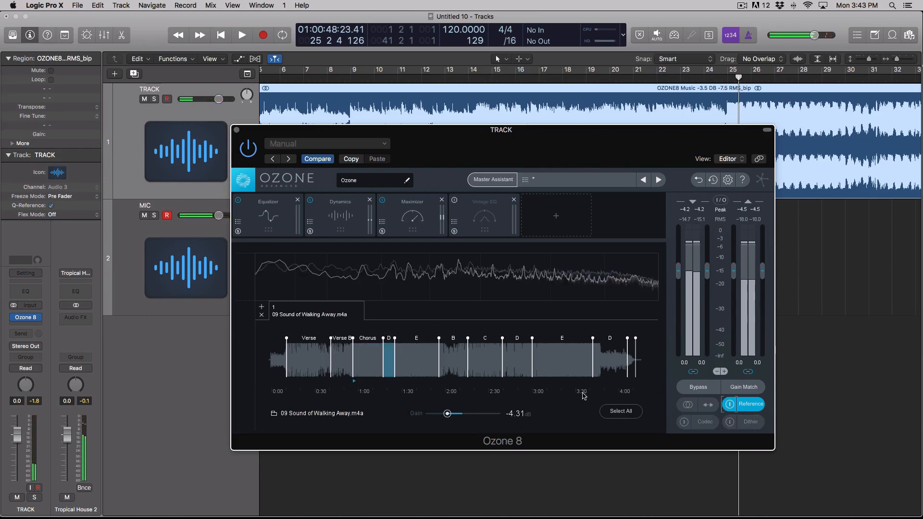
key(space)
drag(383, 359, 378, 360)
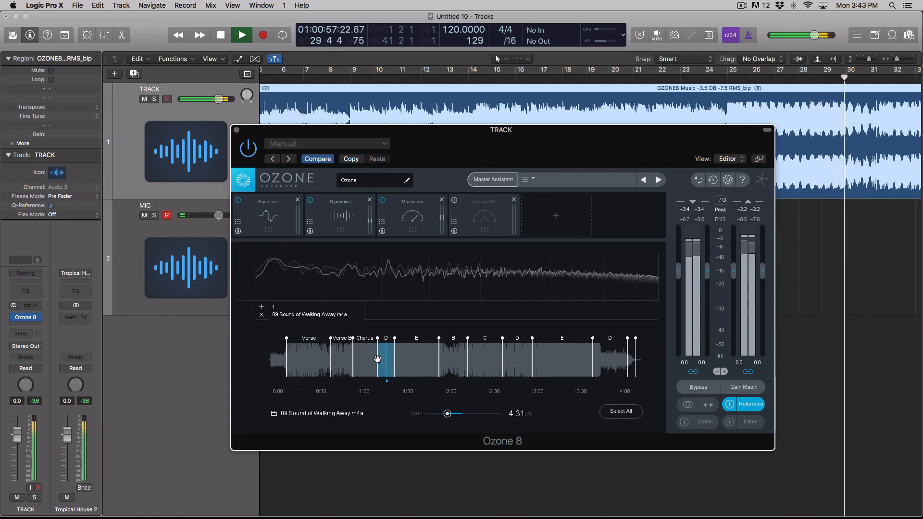
key(space)
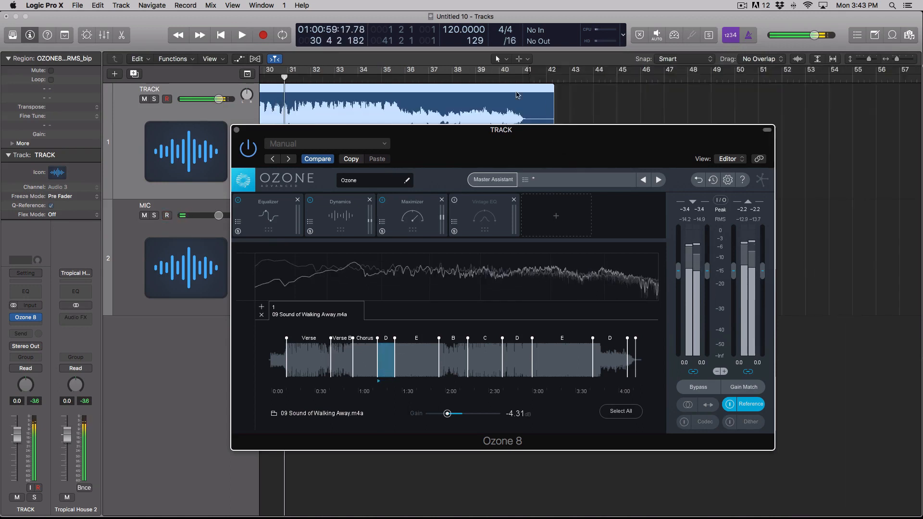
Switch from the reference back to the song being mastered and play it from bar 25
scroll(406, 112, left, 10)
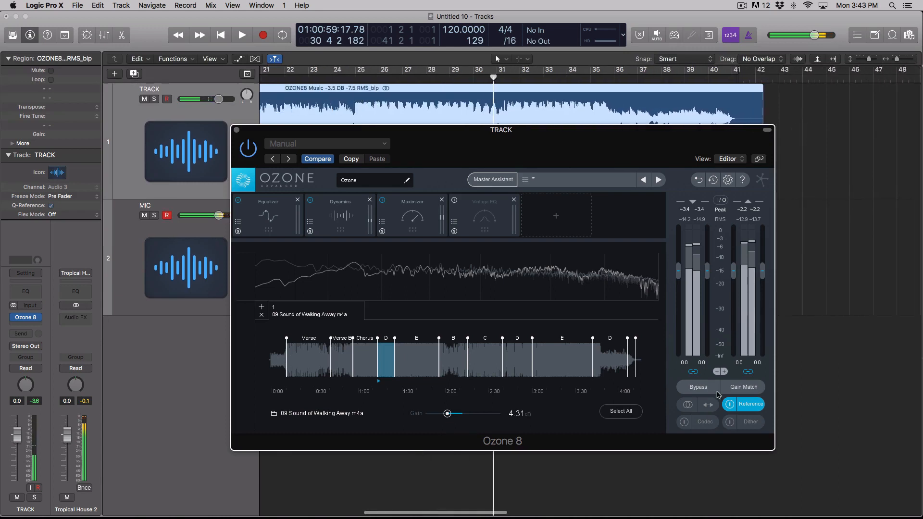
click(729, 404)
click(364, 72)
key(space)
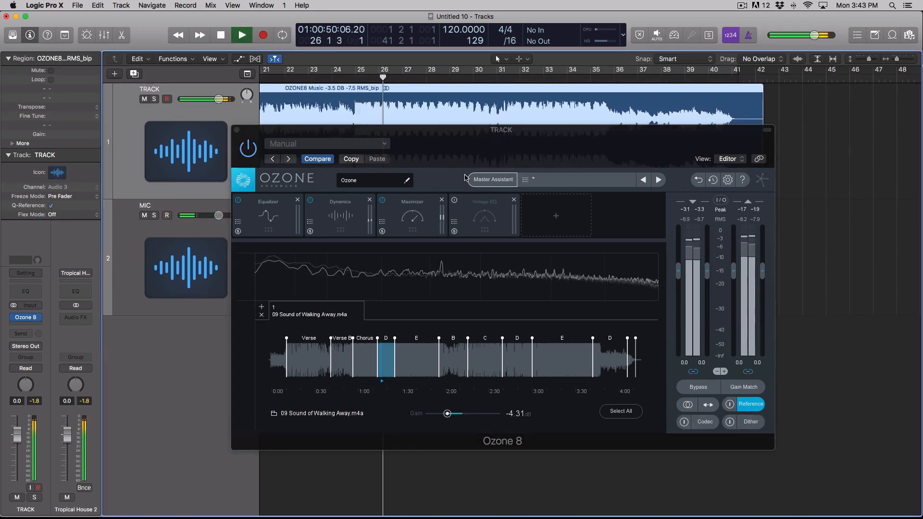
key(space)
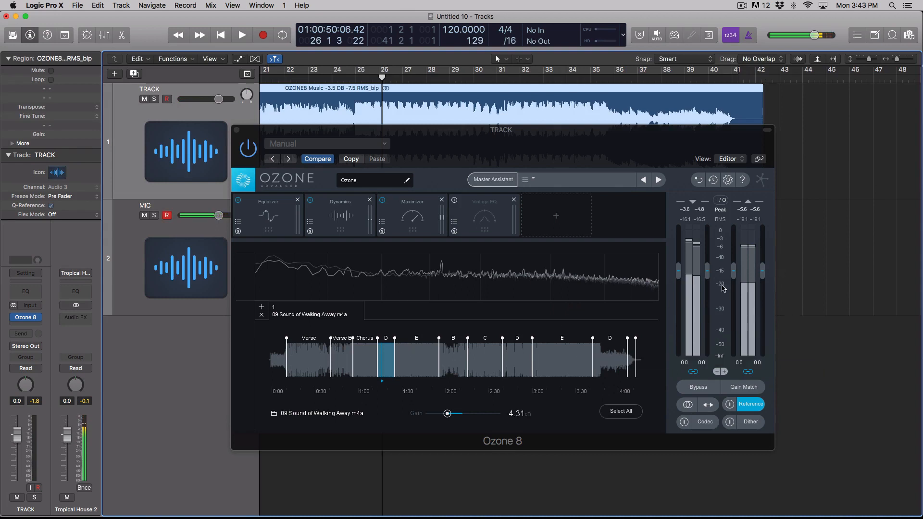
key(comma)
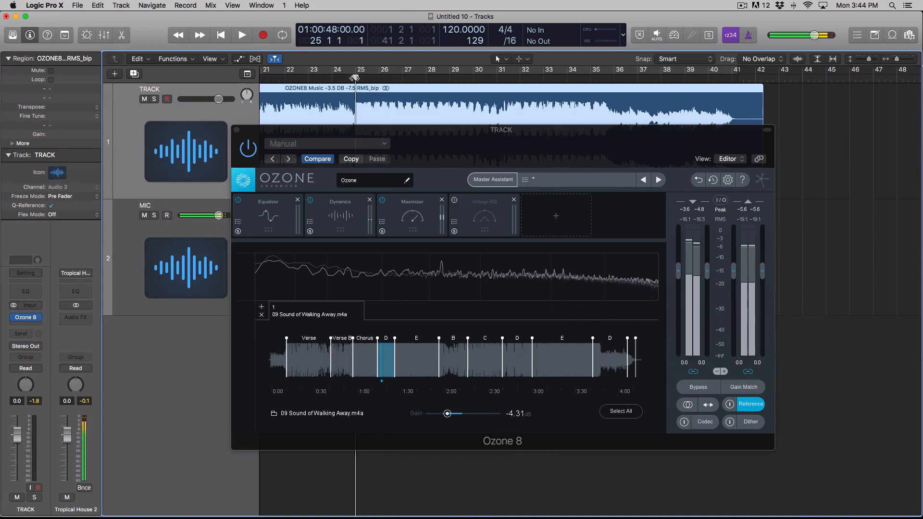
key(space)
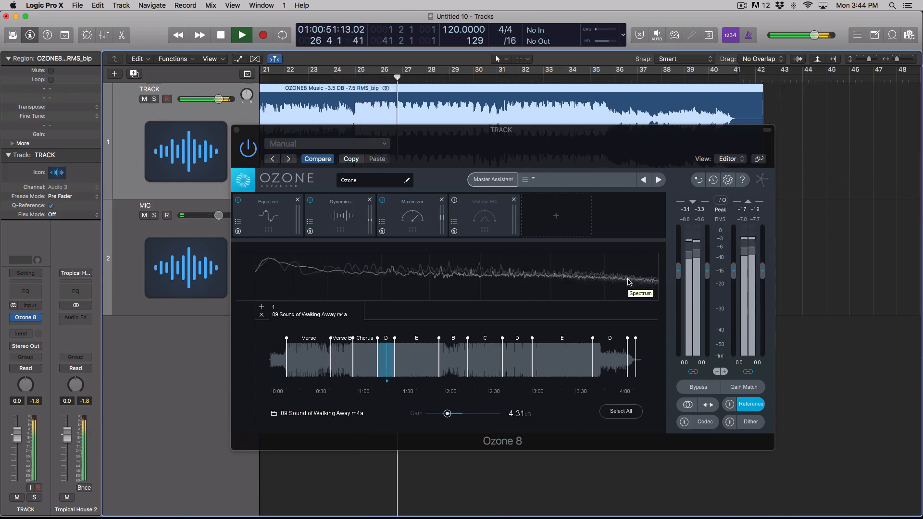
Switch to the reference's section D and audition it in short passes to compare its spectrum with the song, ending with playback stopped
click(730, 405)
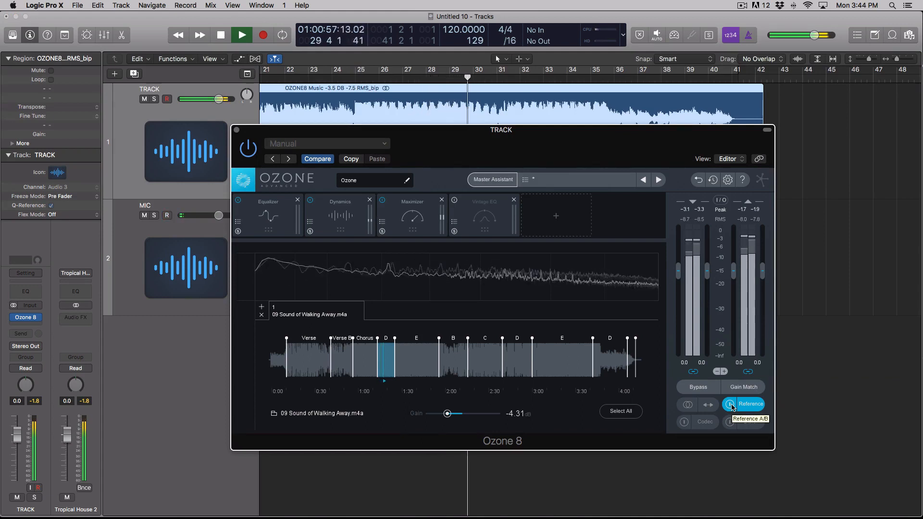
key(space)
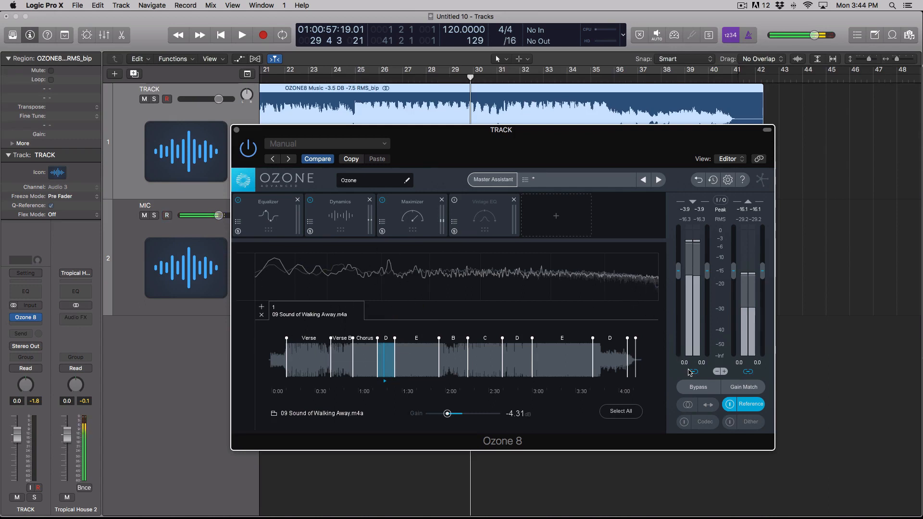
key(space)
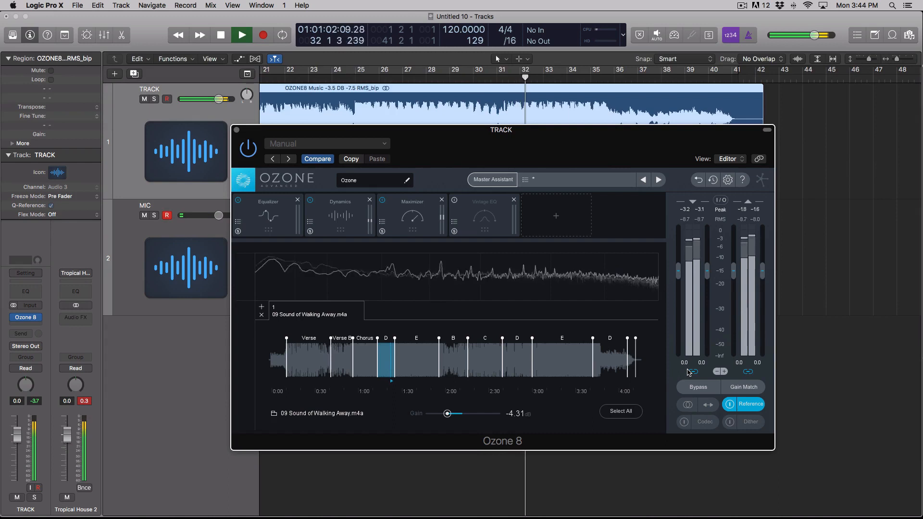
key(space)
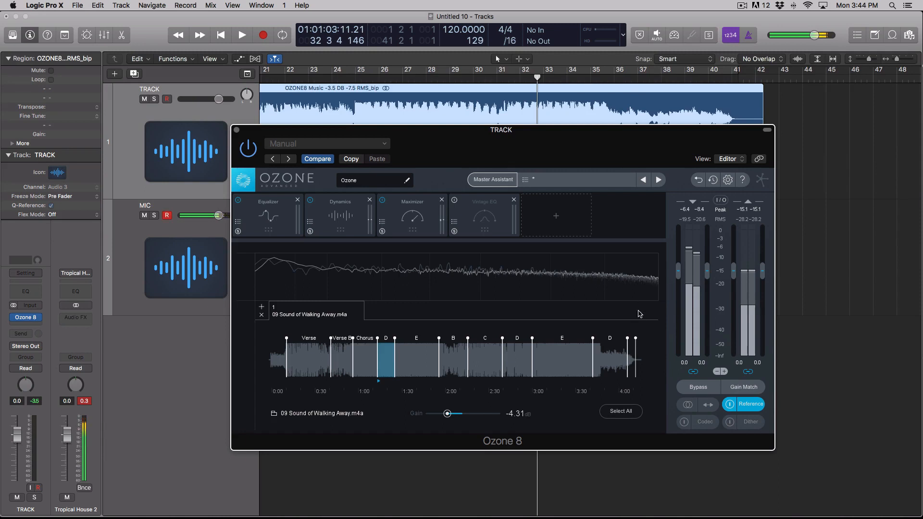
key(space)
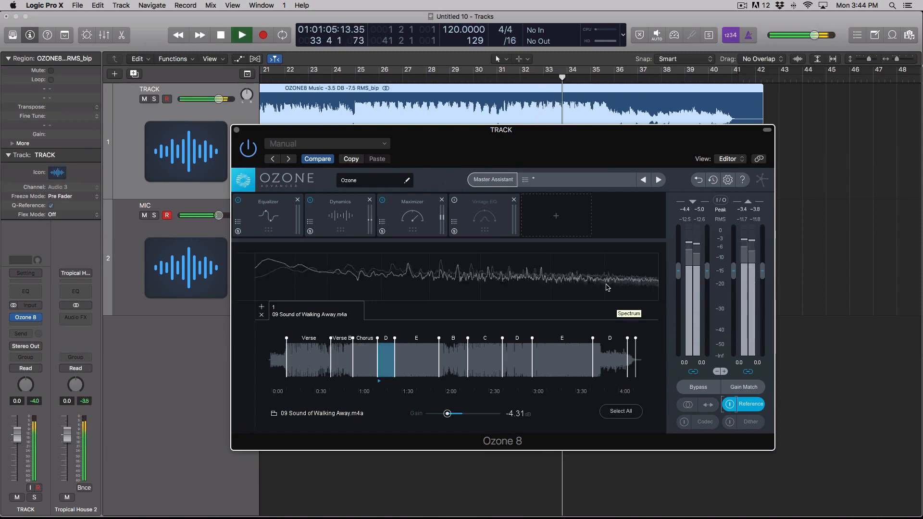
key(space)
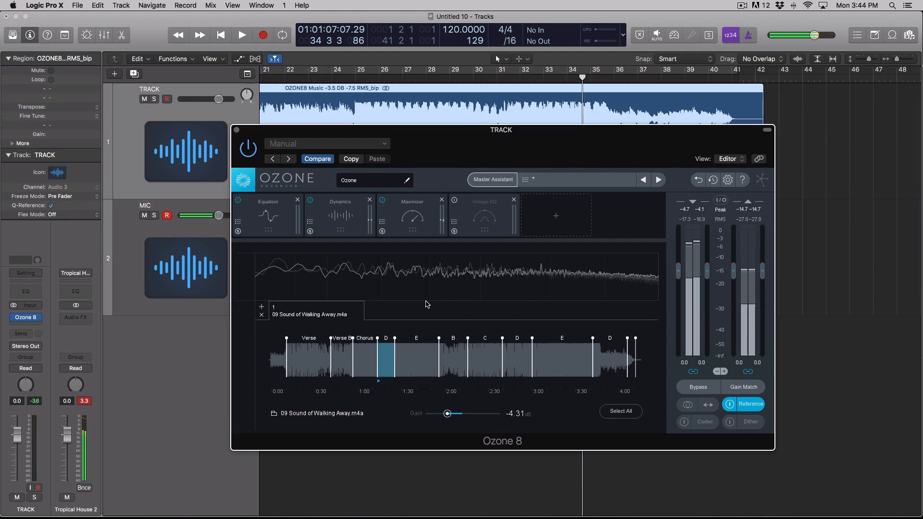
Close the reference view and move the song's playhead back to about bar 17
click(743, 406)
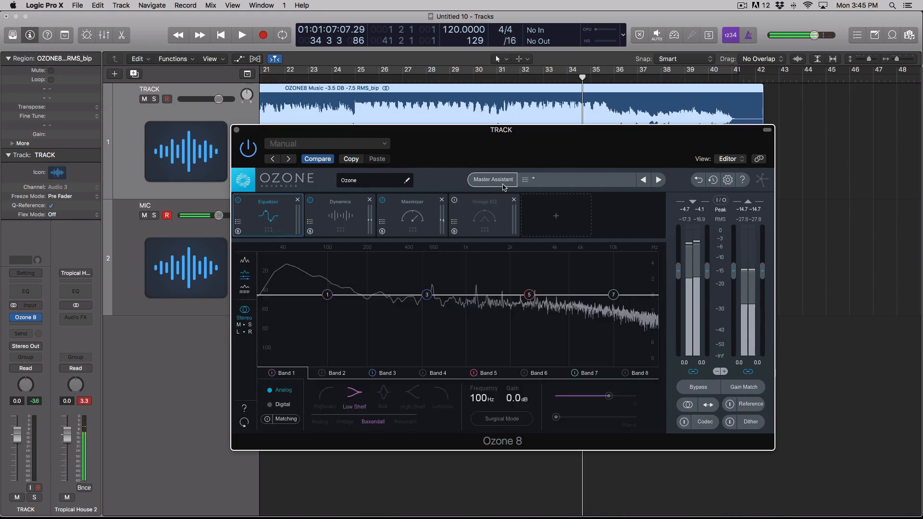
scroll(359, 81, left, 5)
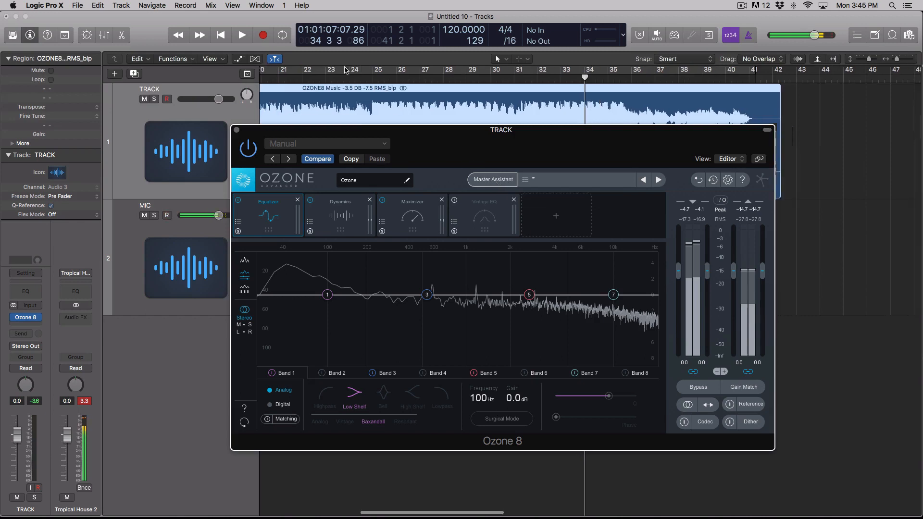
click(357, 81)
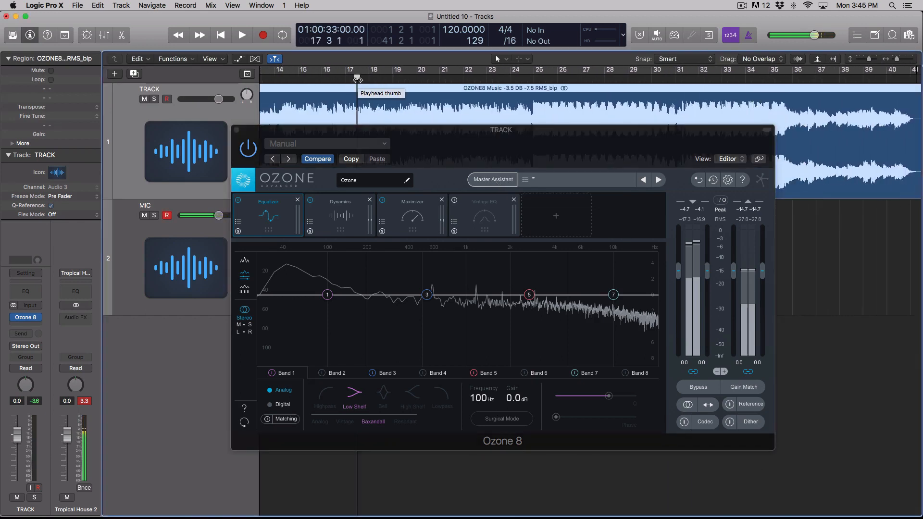
Play the song briefly from bar 17 and move the playhead to bar 19
key(space)
key(space)
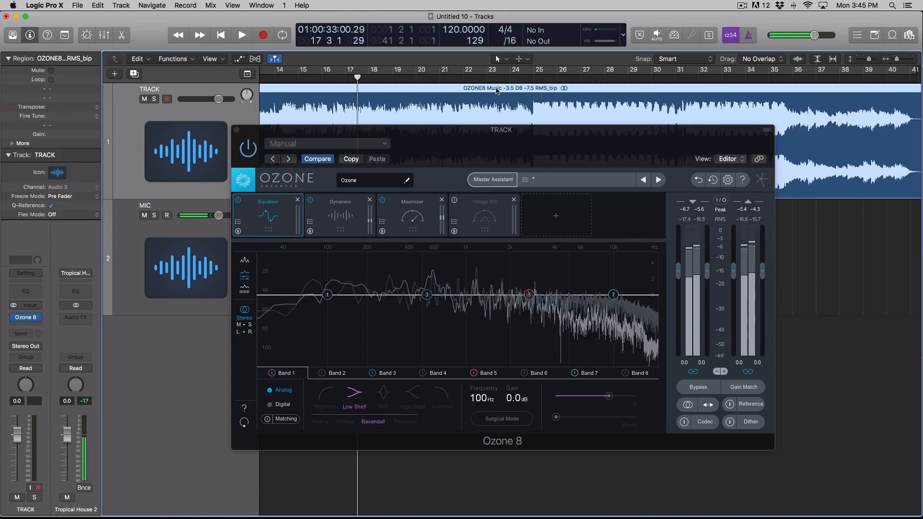
click(533, 79)
click(417, 78)
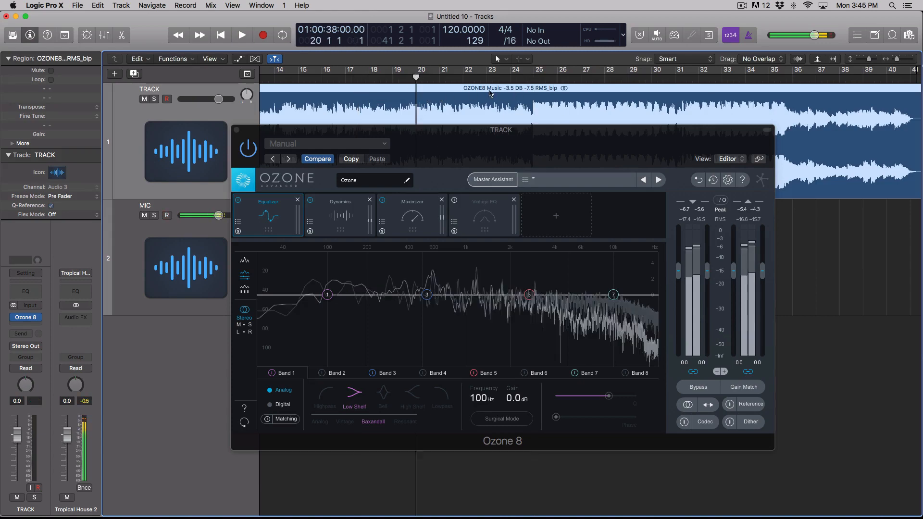
click(369, 79)
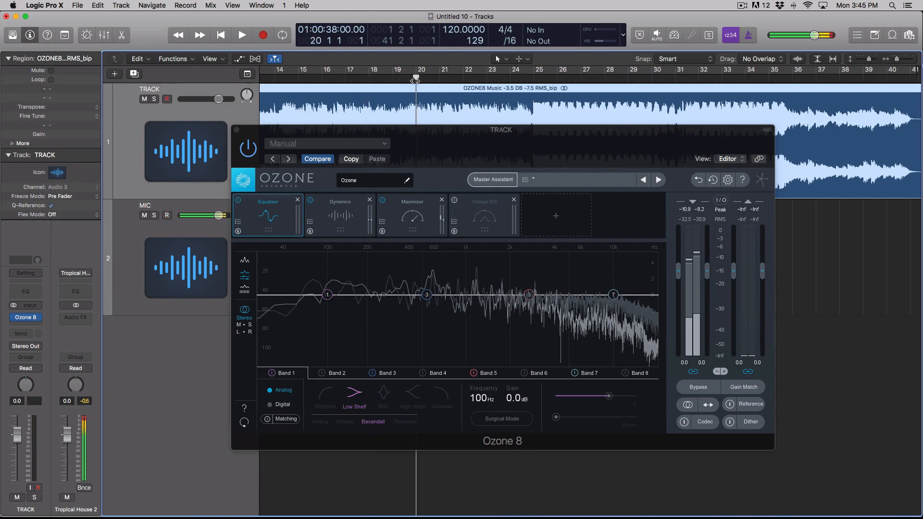
click(392, 79)
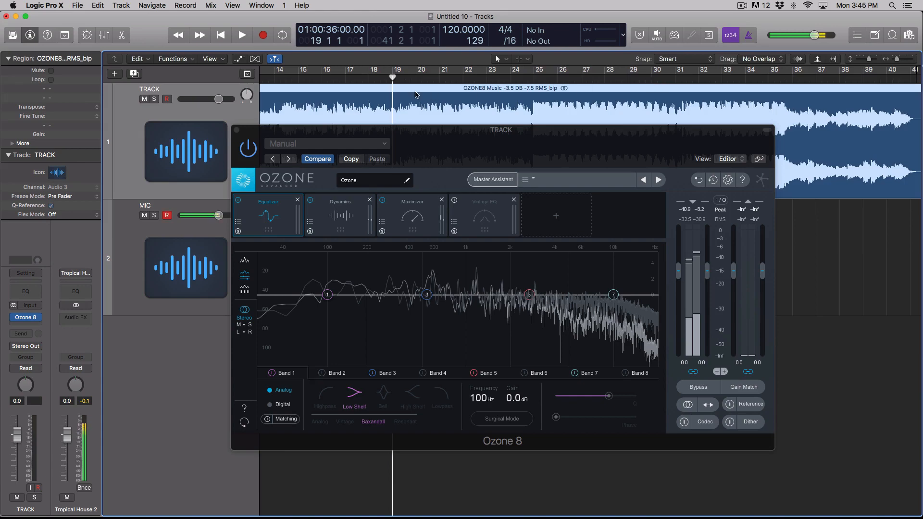
Run Master Assistant with the Streaming target, play the song from bar 19 for analysis, stop playback and accept its suggested chain
click(489, 179)
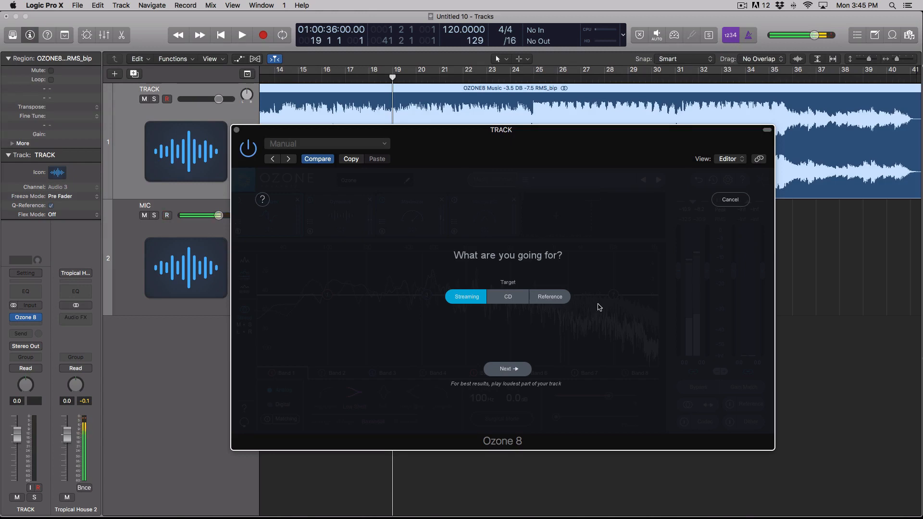
click(511, 370)
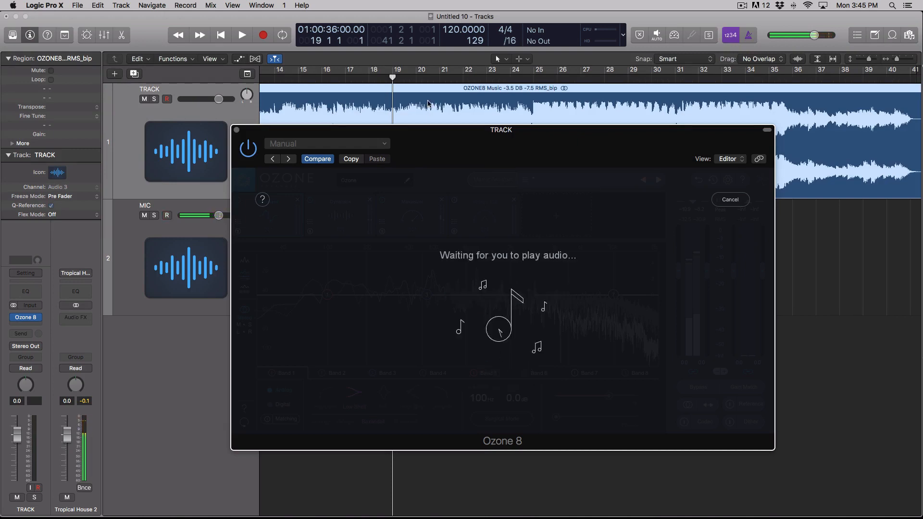
key(space)
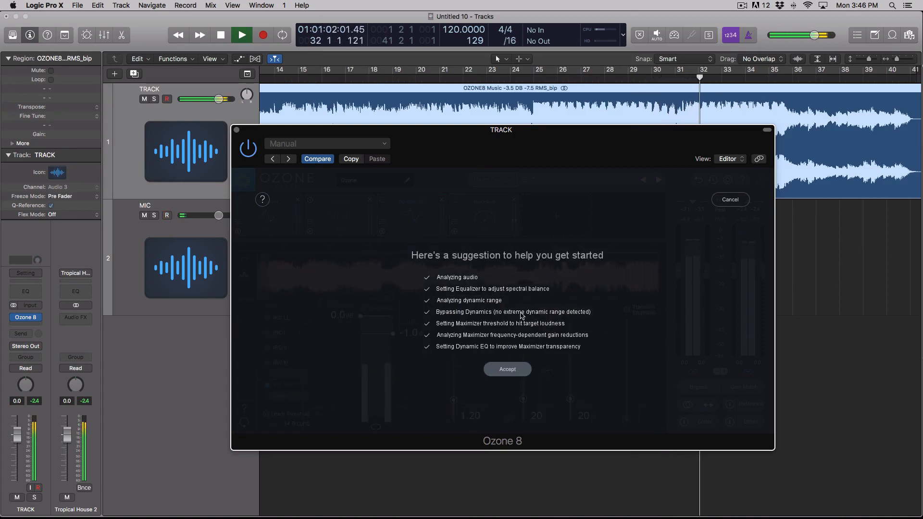
key(space)
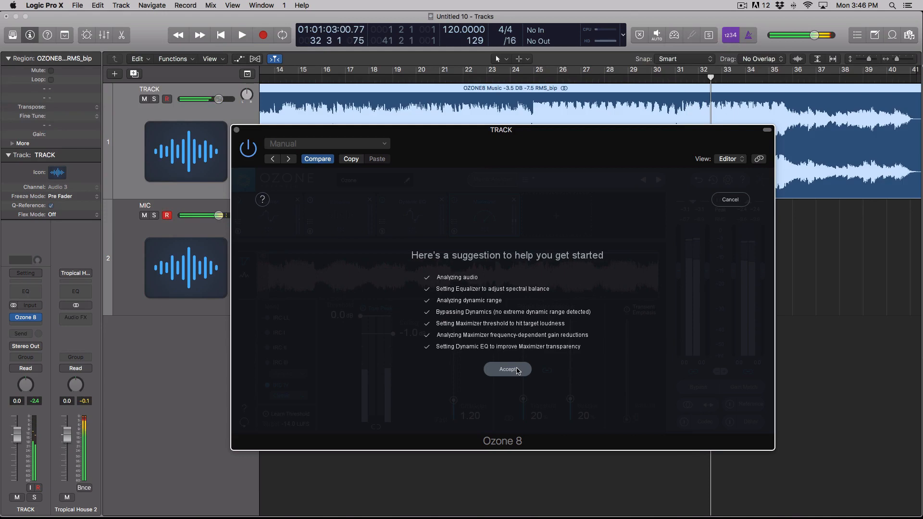
click(508, 370)
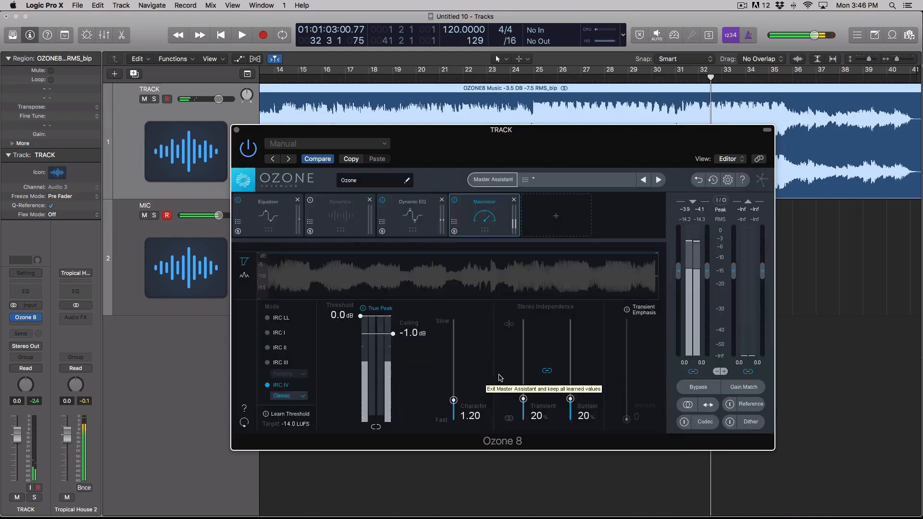
Look through the Dynamics, Equalizer, Dynamic EQ and Maximizer modules set by Master Assistant, ending on the Equalizer
click(347, 226)
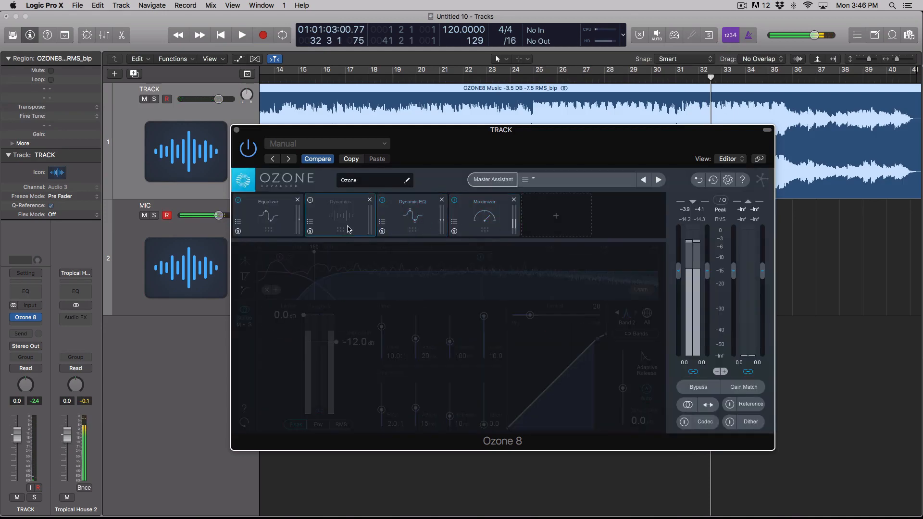
click(243, 226)
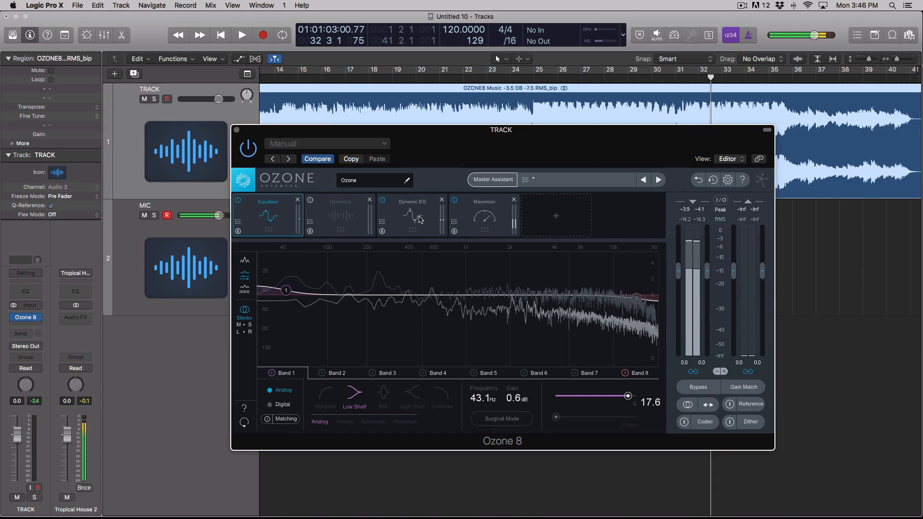
click(397, 217)
click(336, 216)
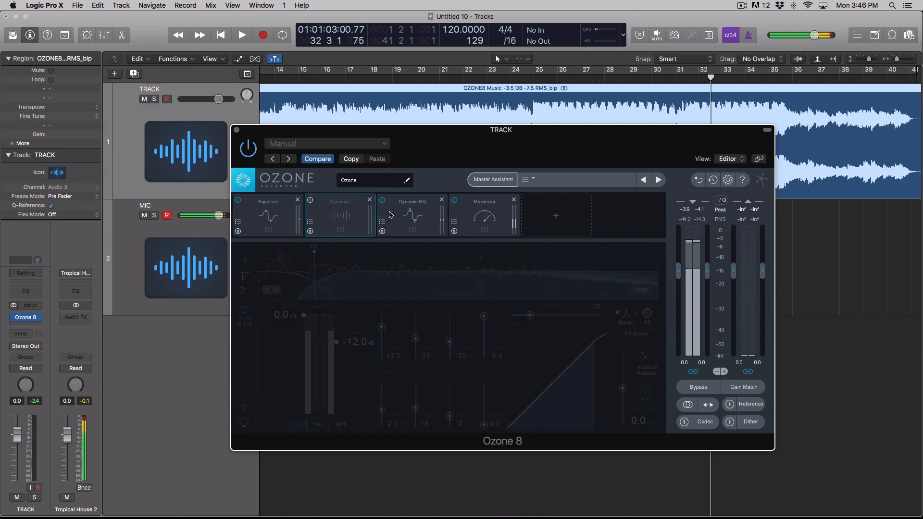
click(427, 216)
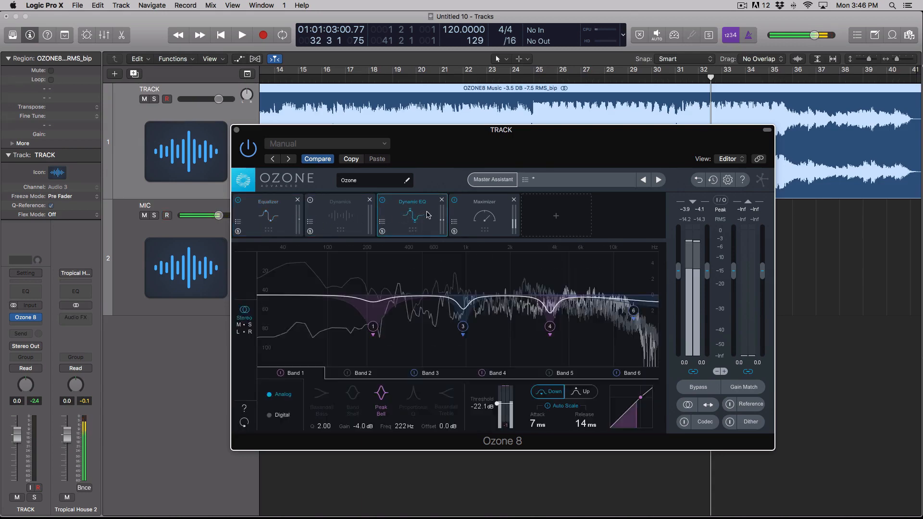
click(474, 219)
click(277, 228)
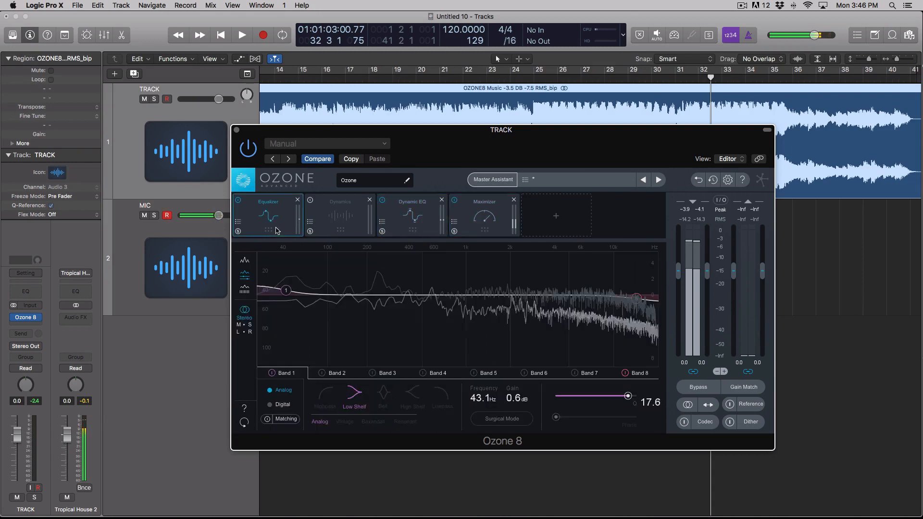
Play the song across the bar 25 section, toggling the bypass of all processing to compare the sound, and stop playback
click(414, 78)
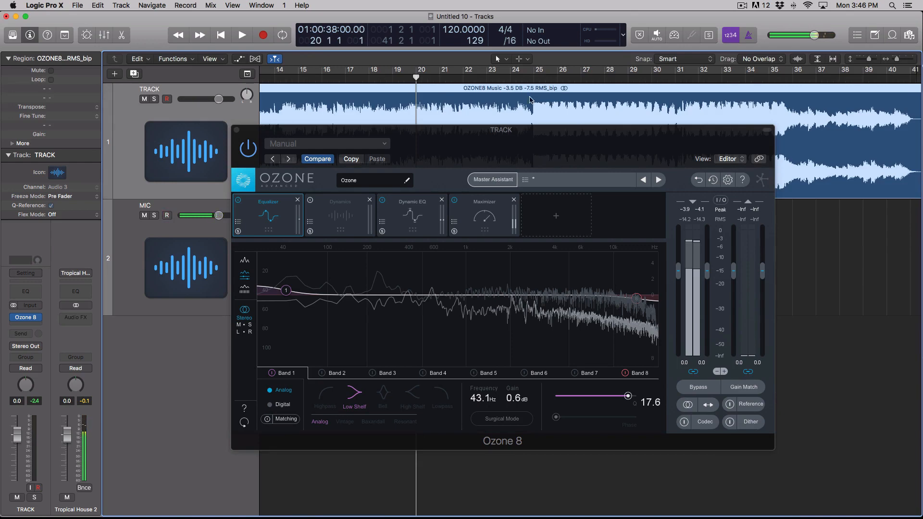
key(space)
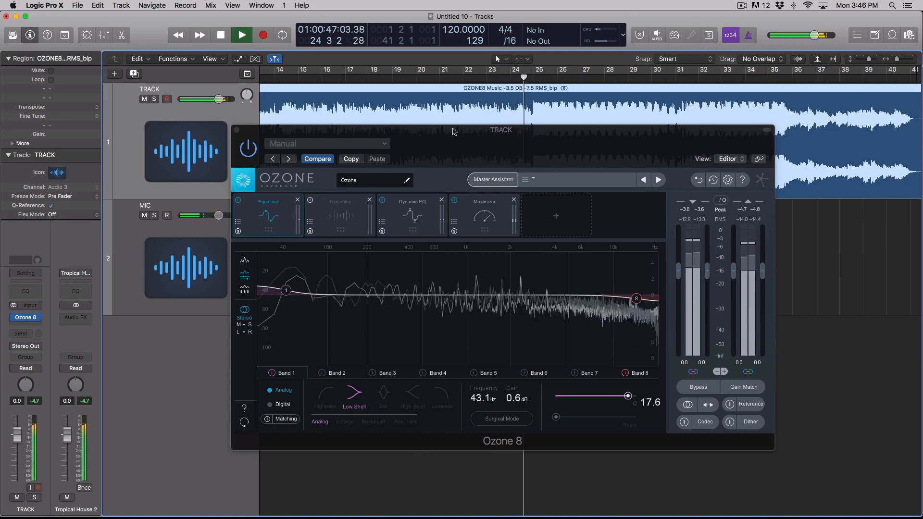
click(697, 389)
click(695, 390)
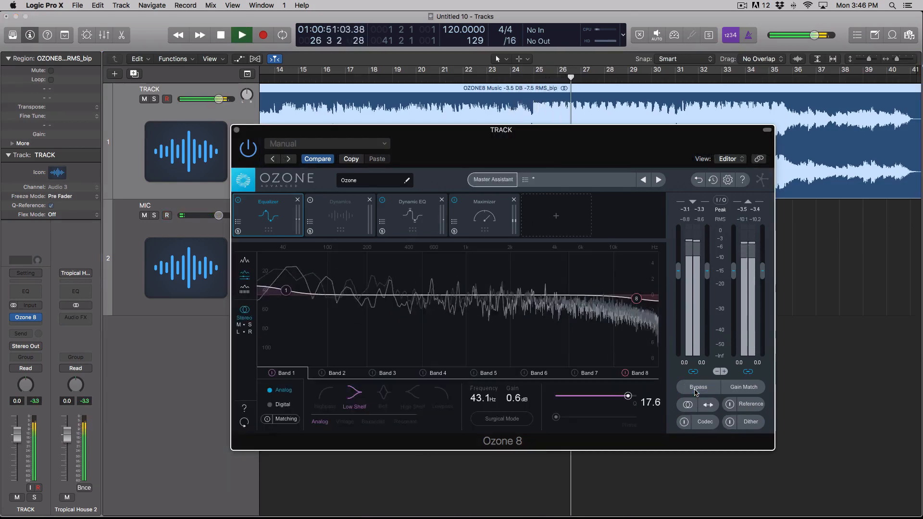
click(695, 391)
click(695, 390)
click(695, 390)
key(space)
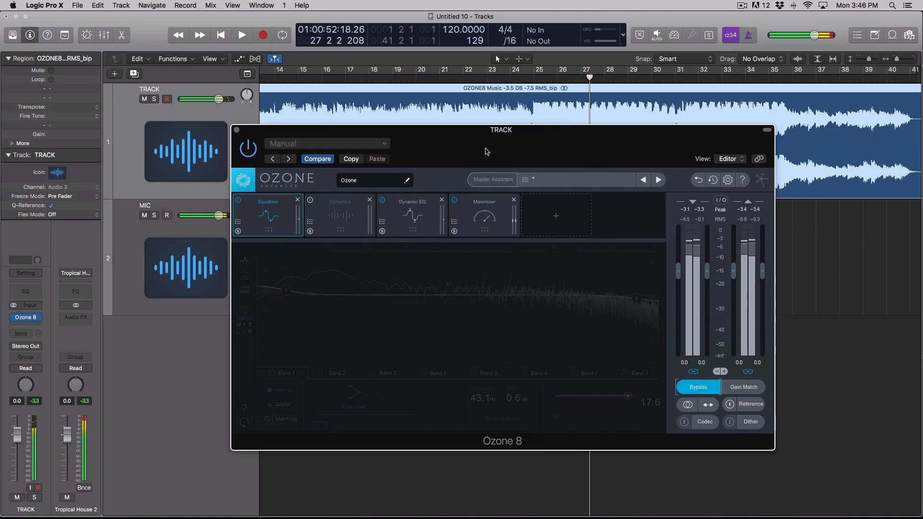
Play the song from just before bar 9, comparing bypassed and processed sound, then stop with processing active
scroll(412, 100, left, 10)
click(331, 81)
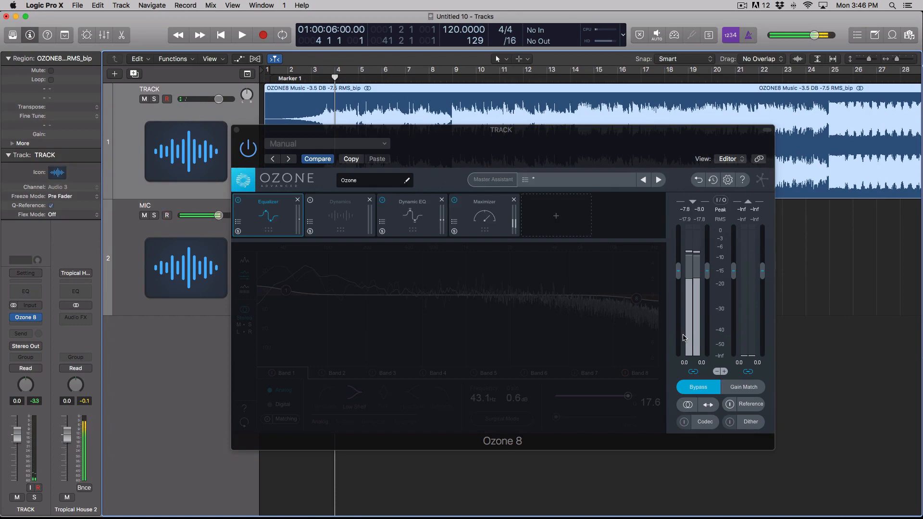
click(446, 77)
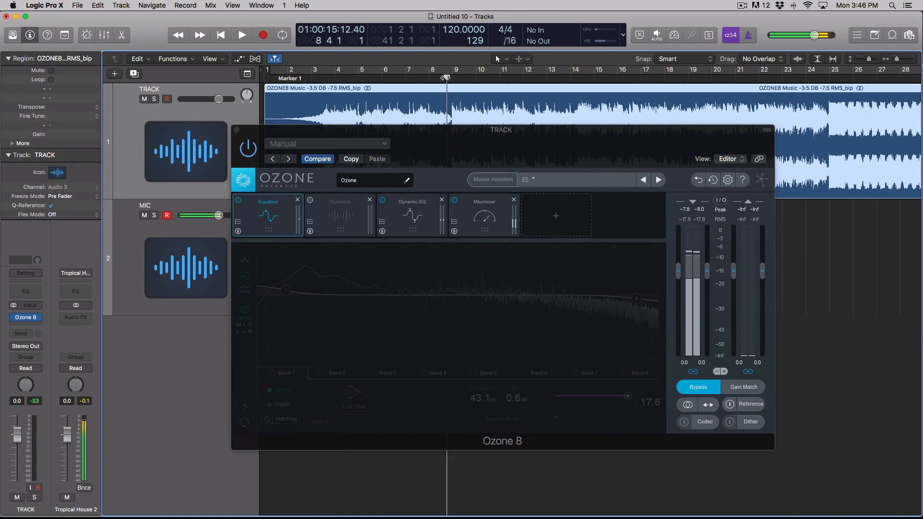
key(space)
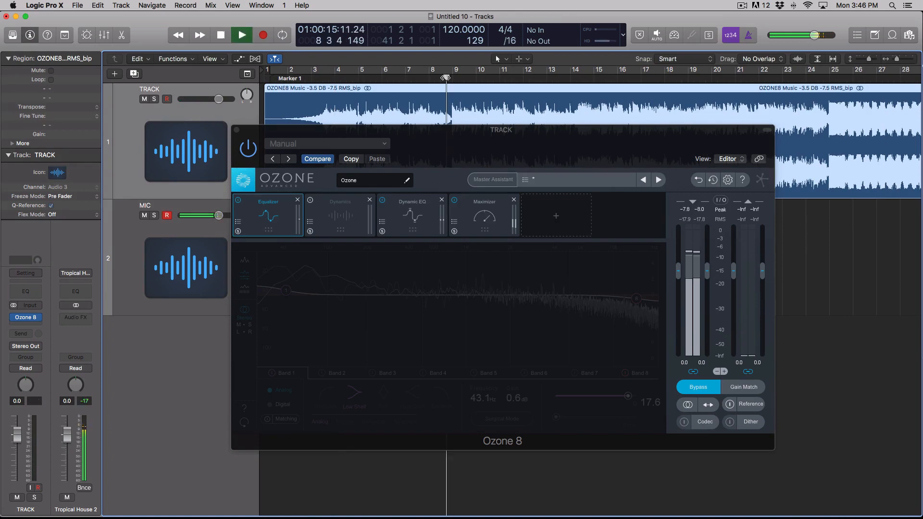
click(703, 388)
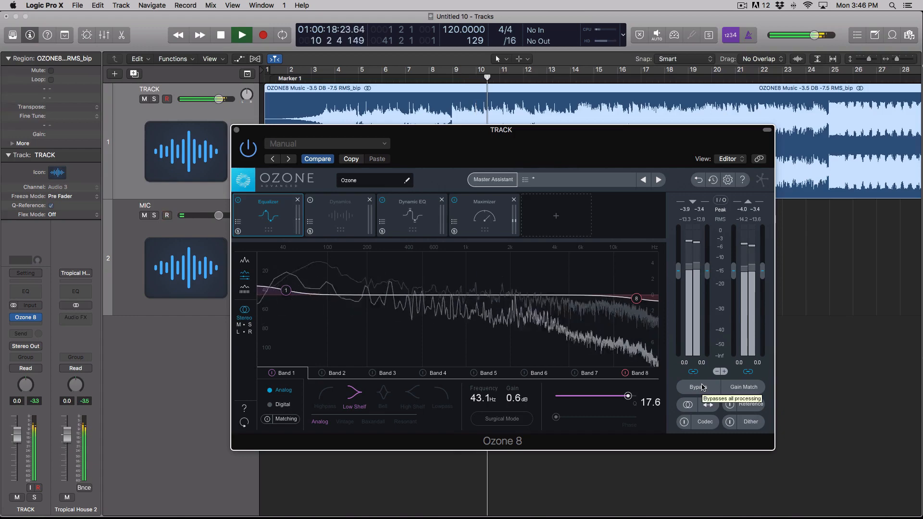
click(703, 387)
click(702, 388)
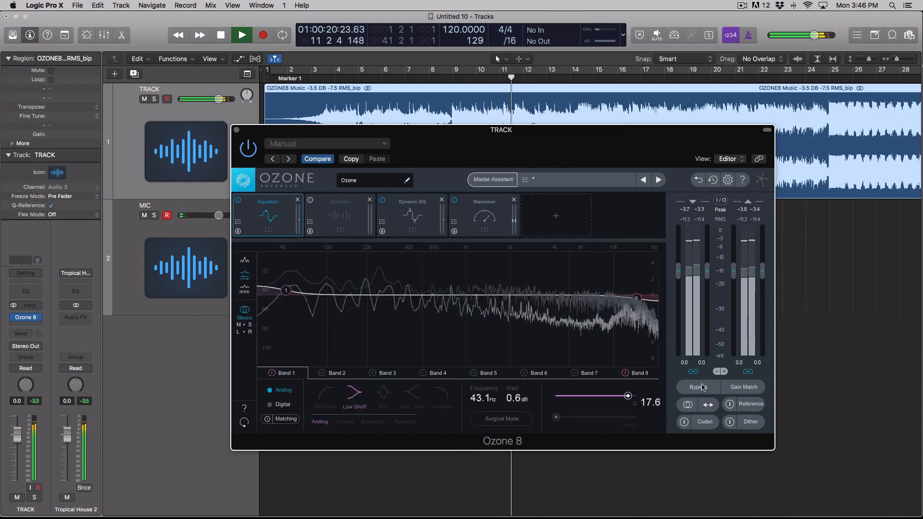
click(702, 387)
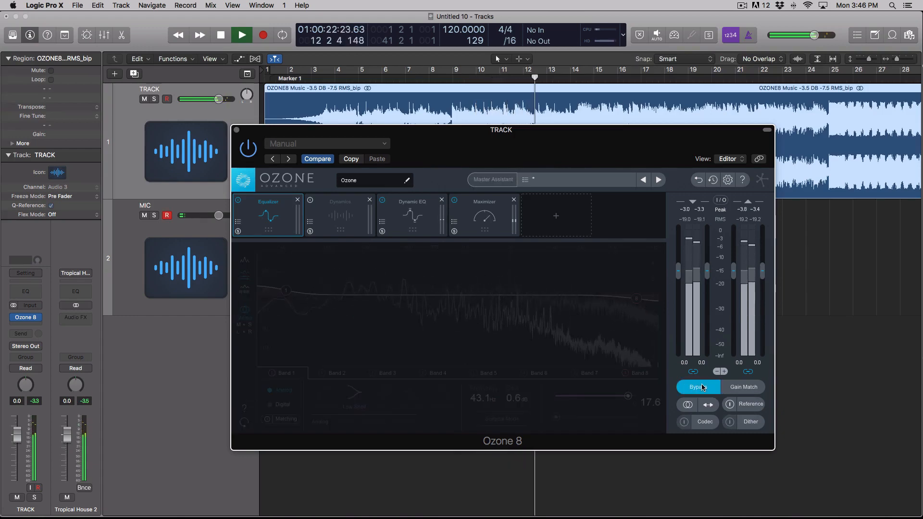
key(space)
click(703, 388)
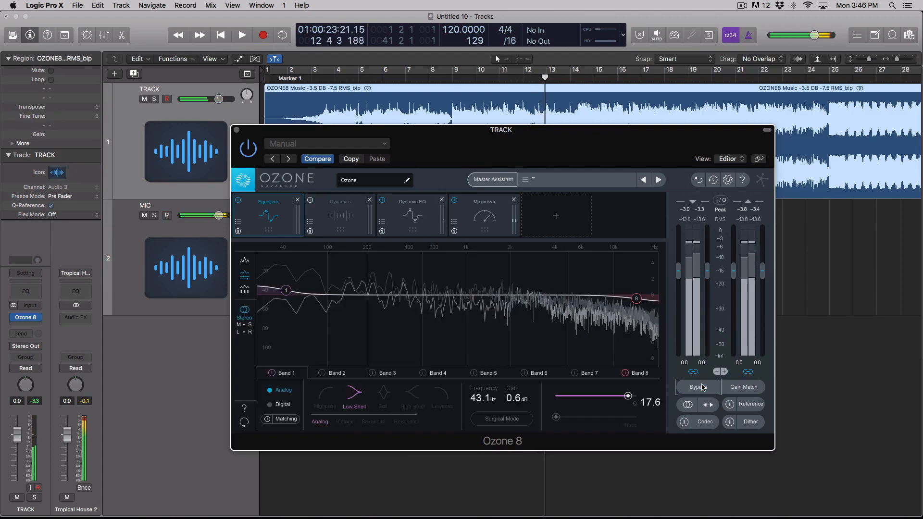
Review the settings of the Maximizer, Dynamic EQ and Dynamics modules
click(484, 216)
click(412, 217)
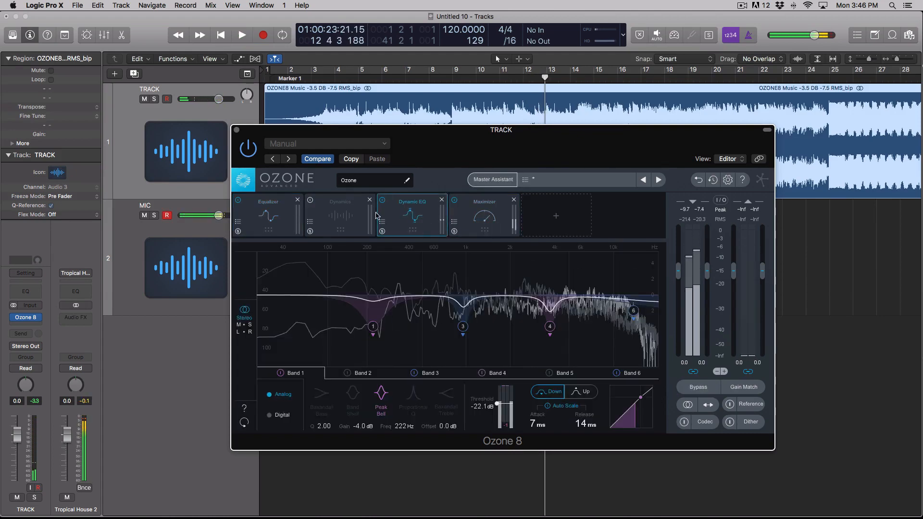
click(354, 216)
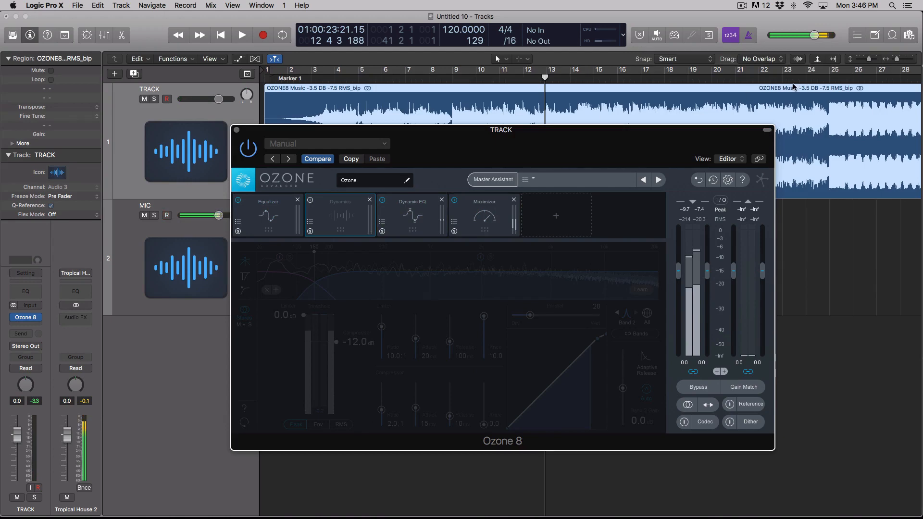
Audition the song from bar 25 in mono, return to stereo monitoring, and stop playback
click(687, 404)
key(space)
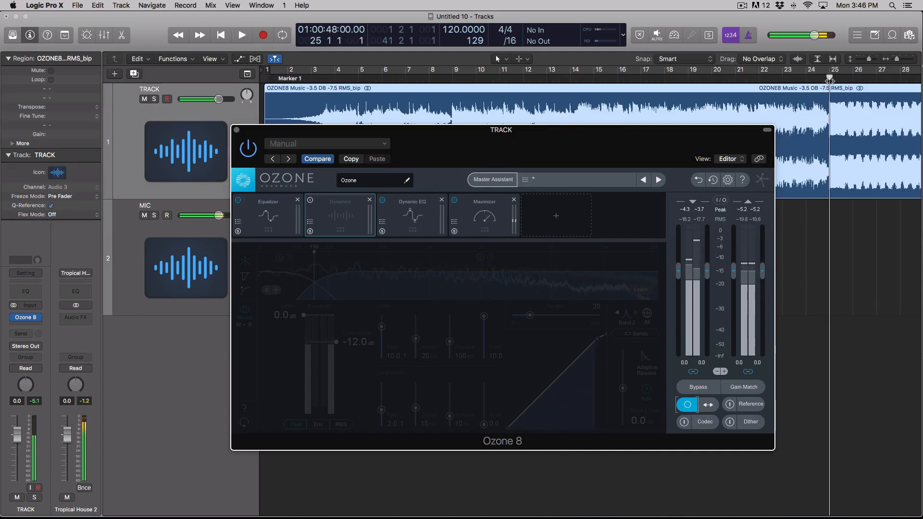
click(687, 406)
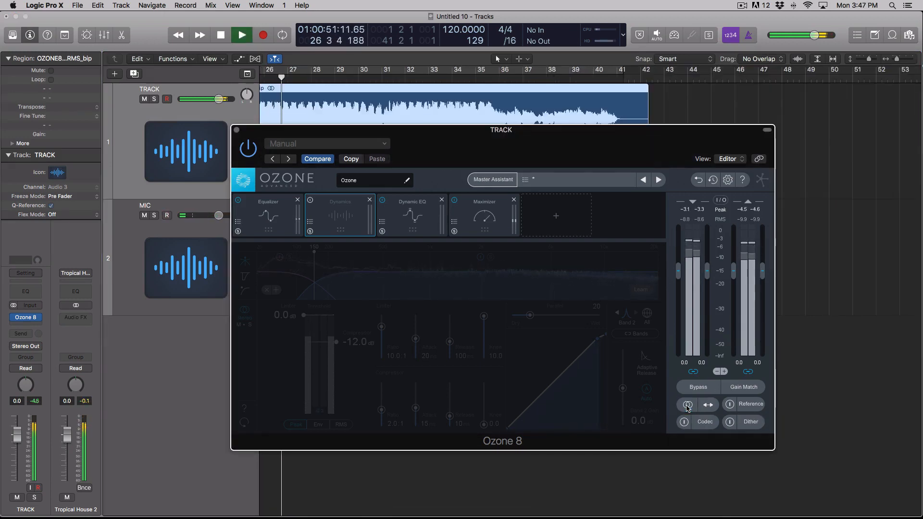
key(space)
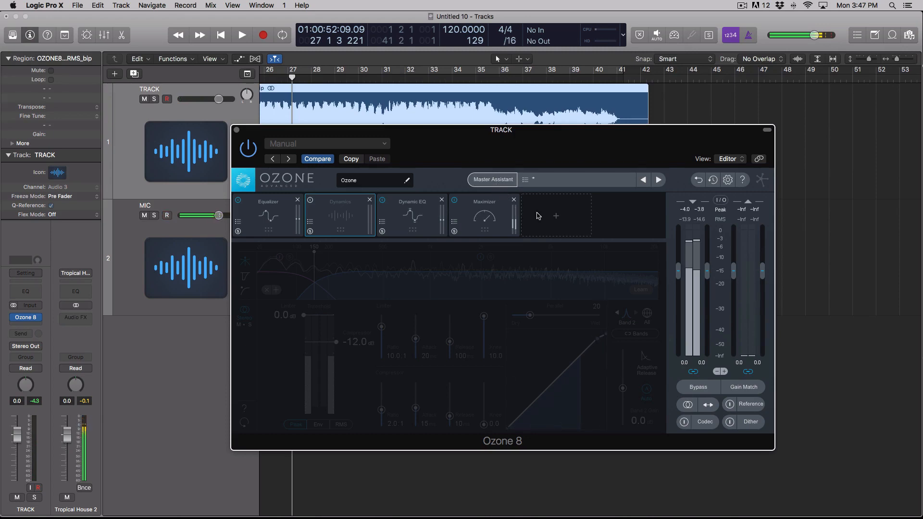
View the Dynamic EQ and Maximizer modules, then load the Modern Pop preset from the Genre-Specific Mastering presets
click(410, 218)
click(476, 220)
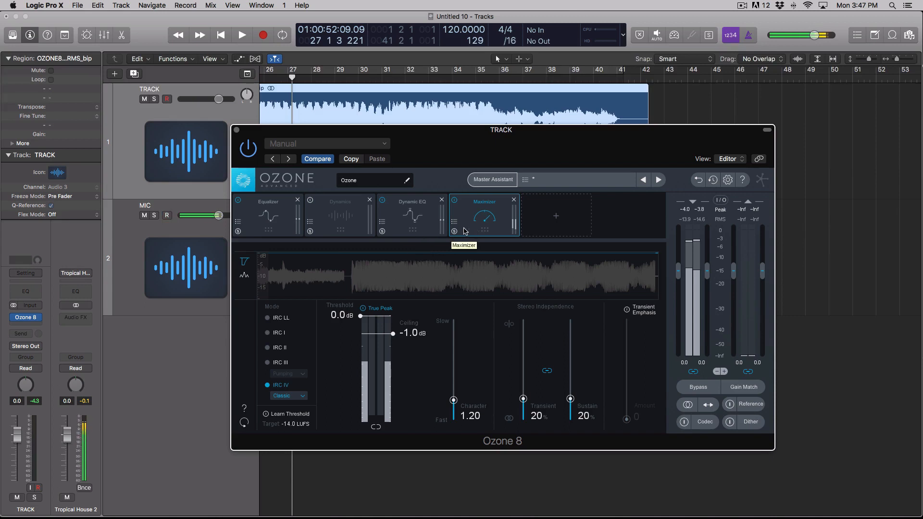
click(566, 179)
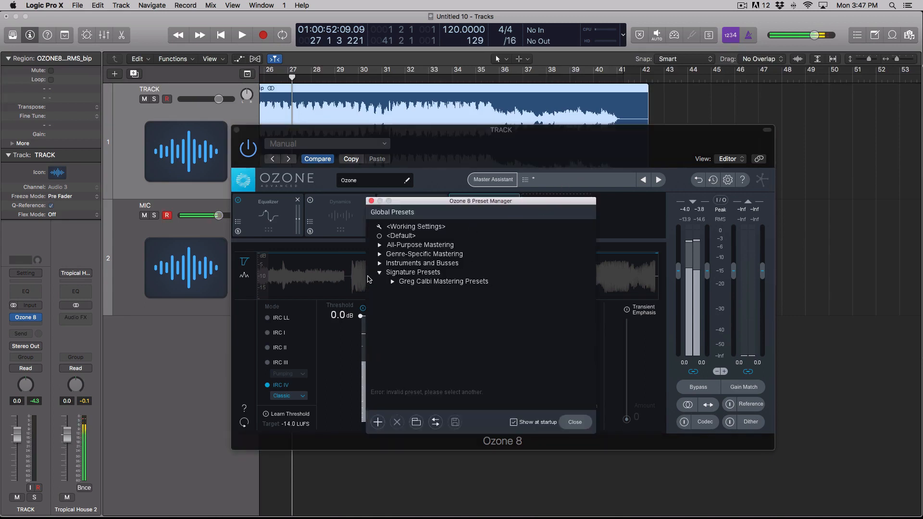
click(379, 254)
scroll(444, 299, down, 3)
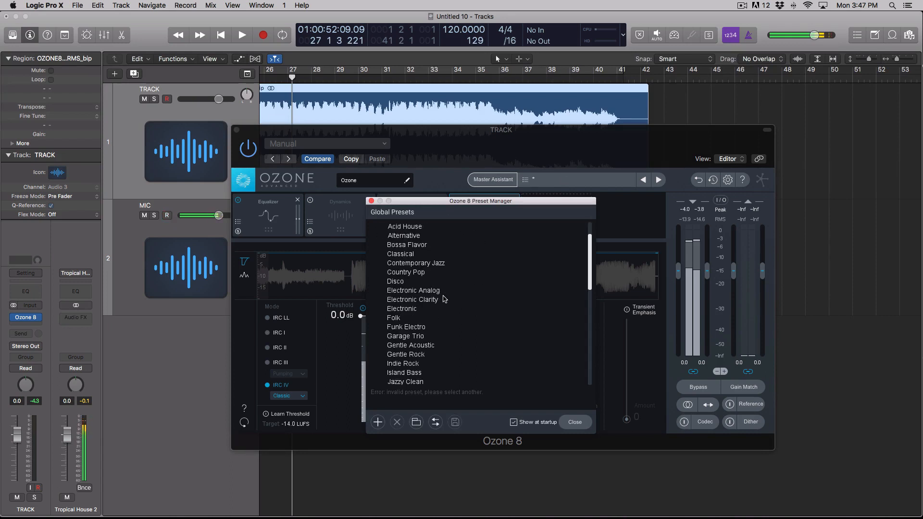
scroll(444, 299, down, 5)
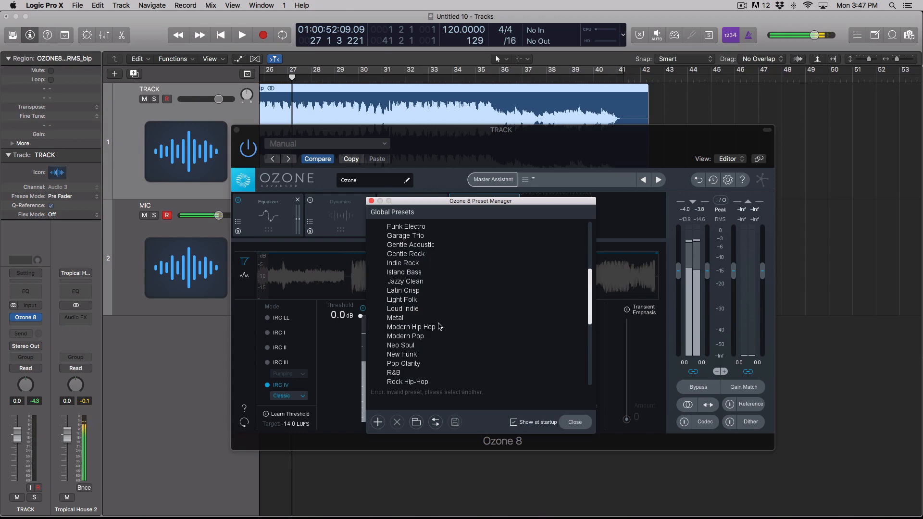
click(430, 338)
click(584, 423)
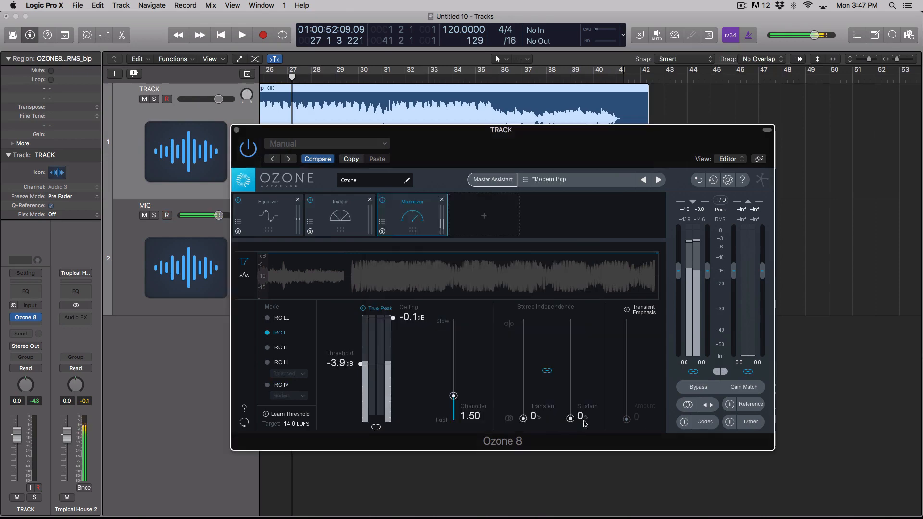
Play the song from about bar 9, briefly compare bypassed and processed sound, and stop playback with processing active
key(z)
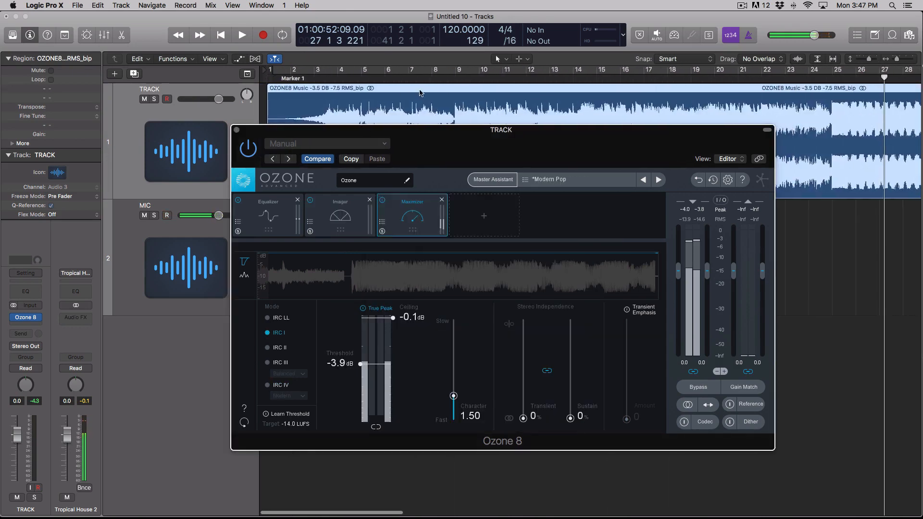
key(space)
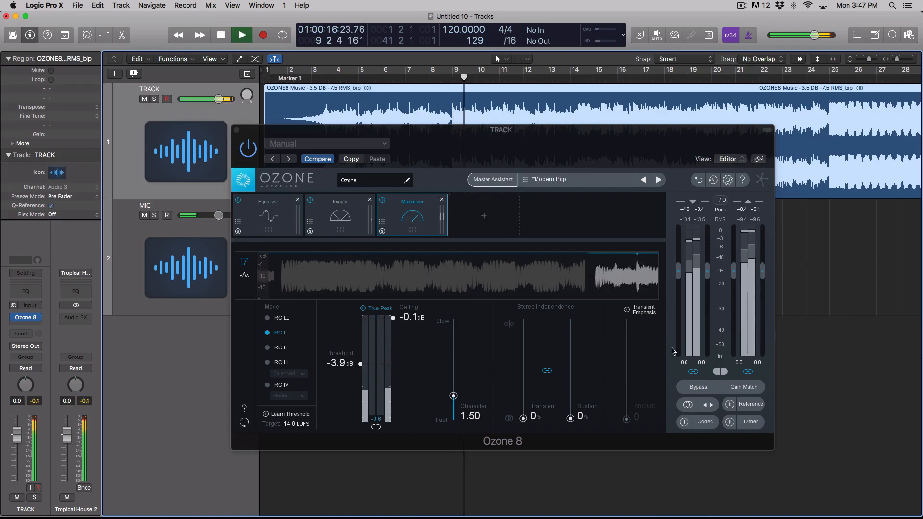
click(684, 387)
click(683, 387)
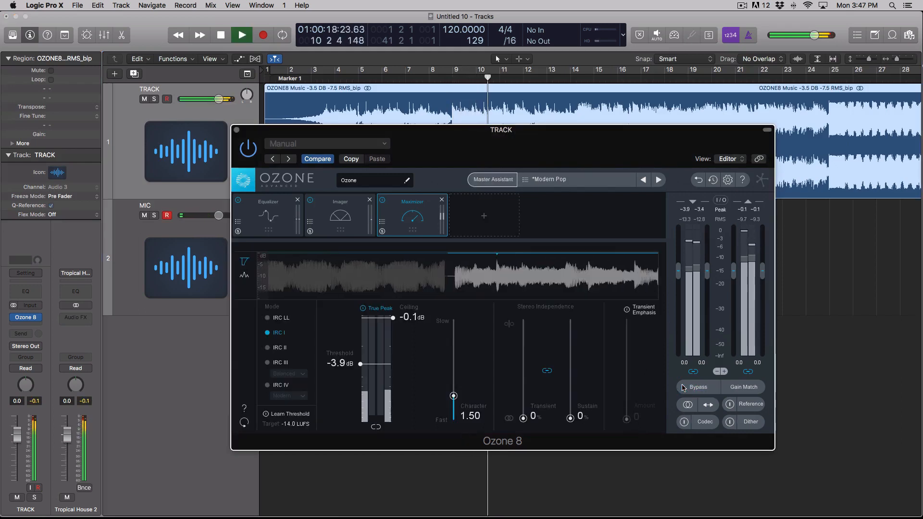
key(space)
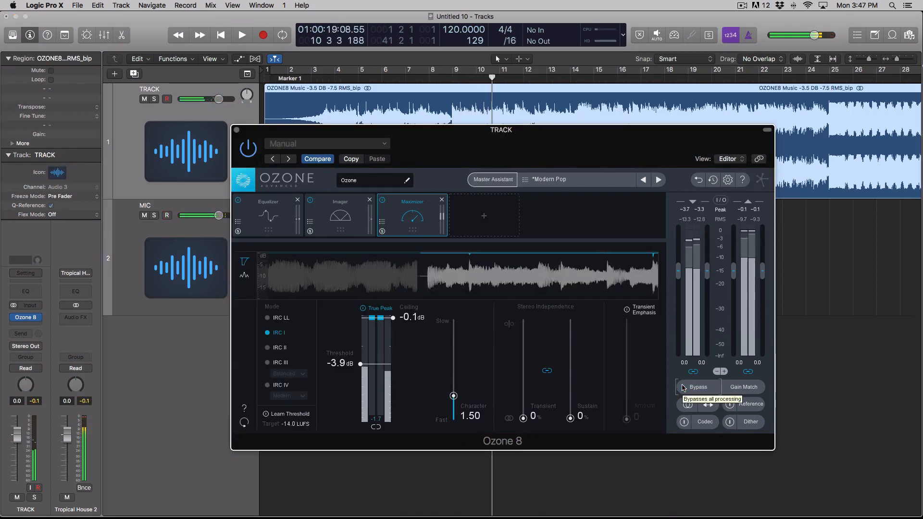
Compare the master with the reference track, continuing from bar 25, and stop playback with the reference off
key(space)
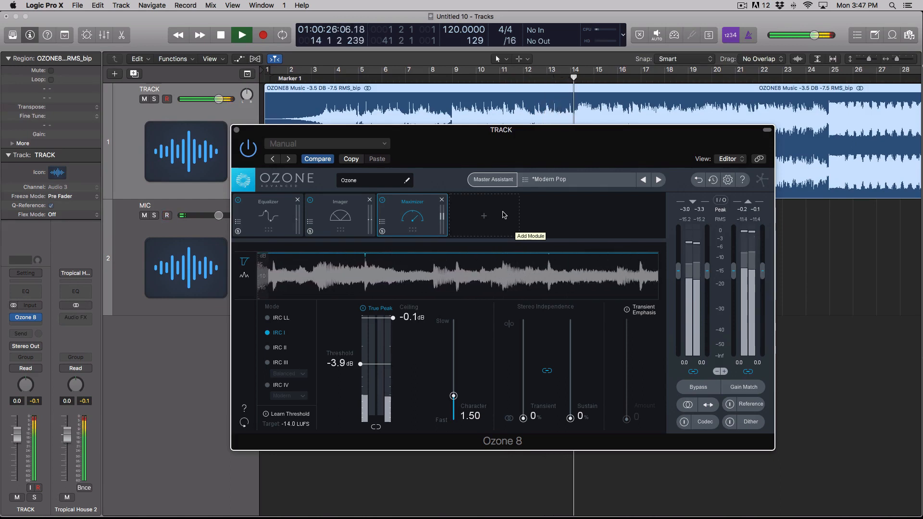
click(730, 404)
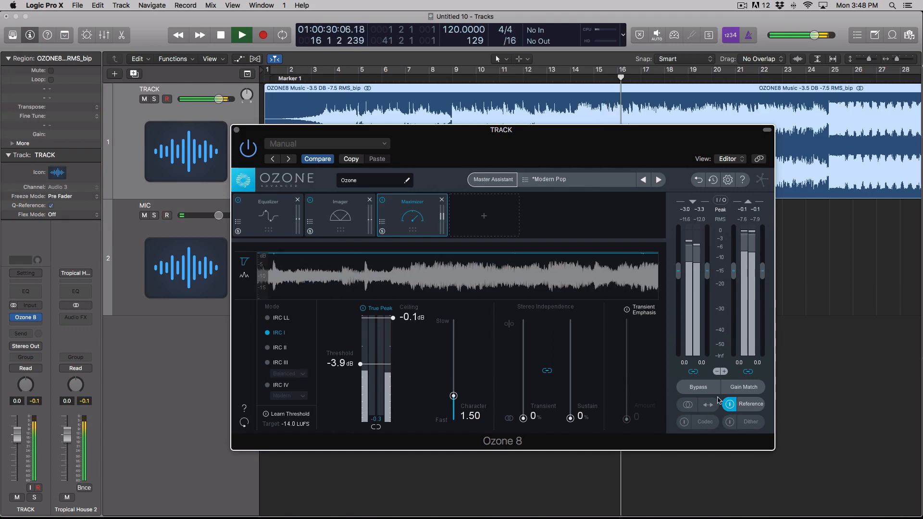
click(823, 71)
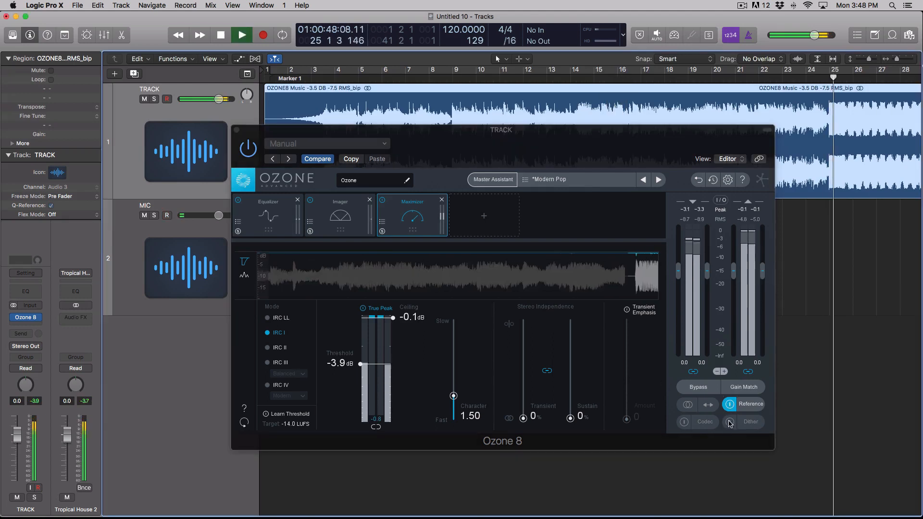
click(729, 404)
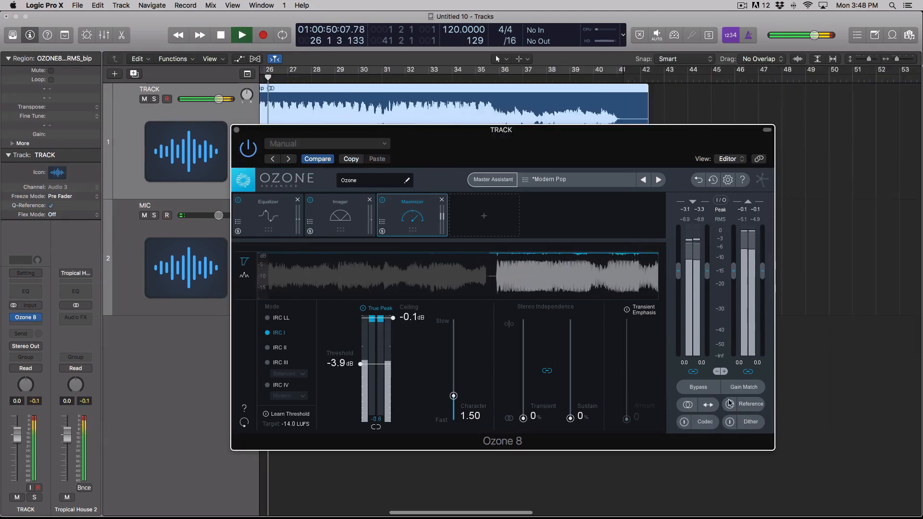
click(730, 404)
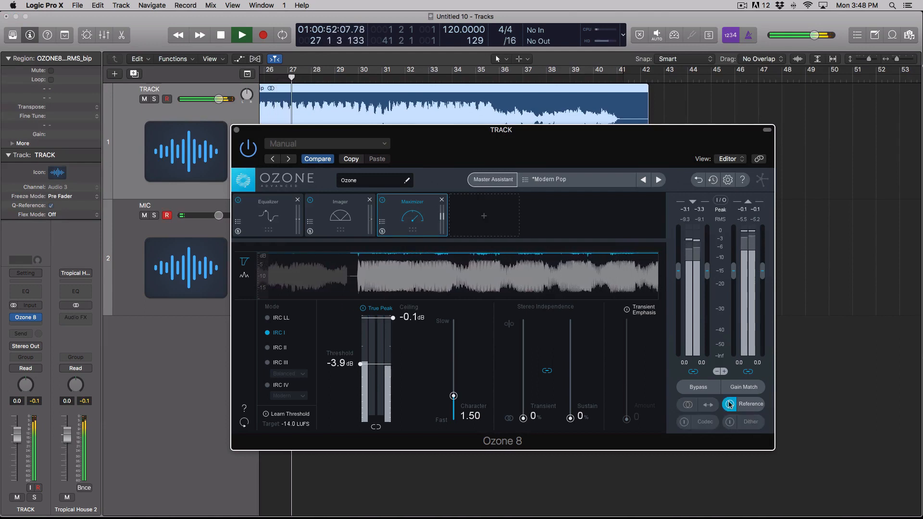
click(729, 404)
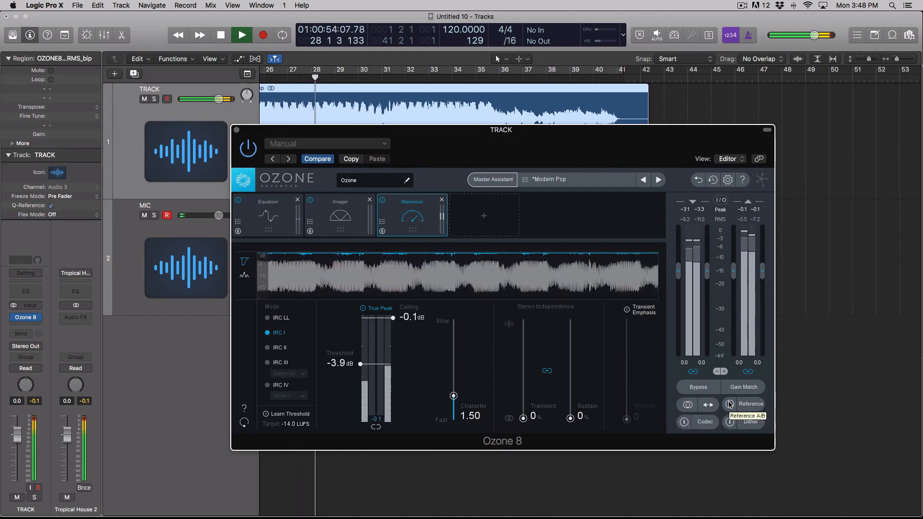
key(space)
View the genre presets in the Preset Manager and close it with Modern Pop still loaded
scroll(455, 120, left, 10)
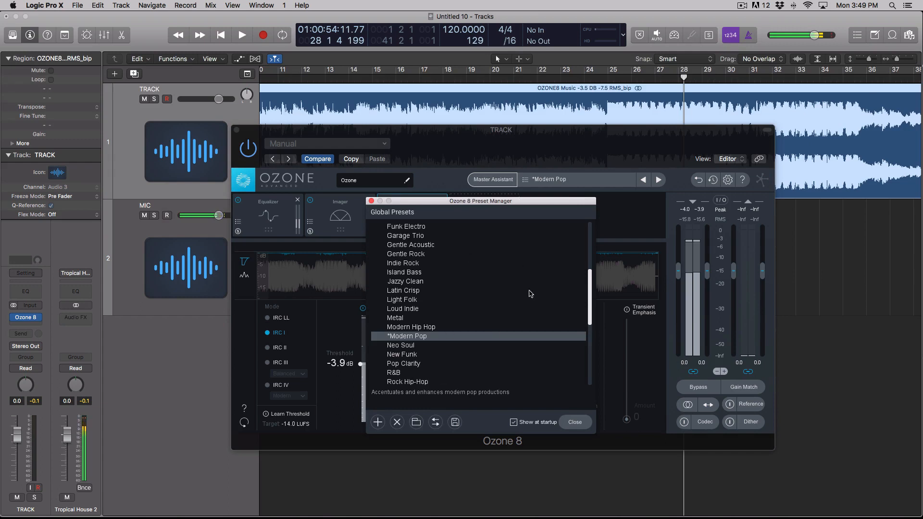
click(447, 177)
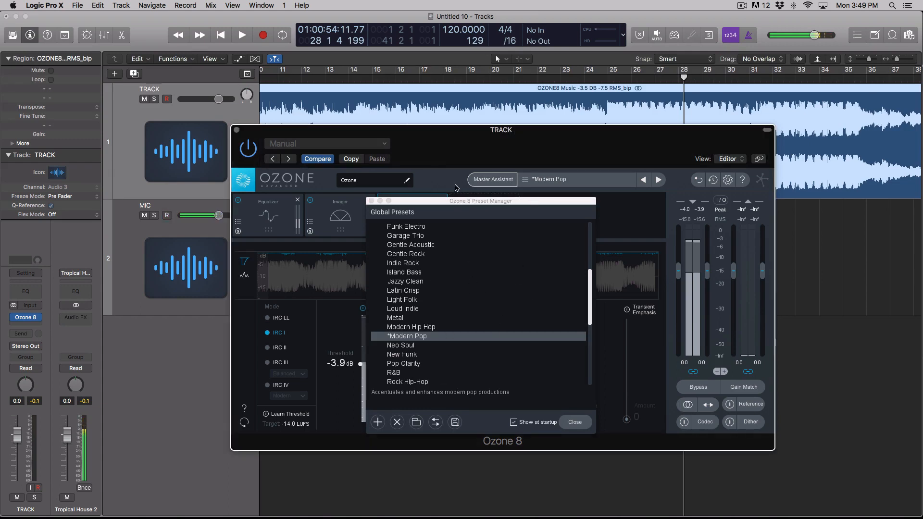
click(574, 423)
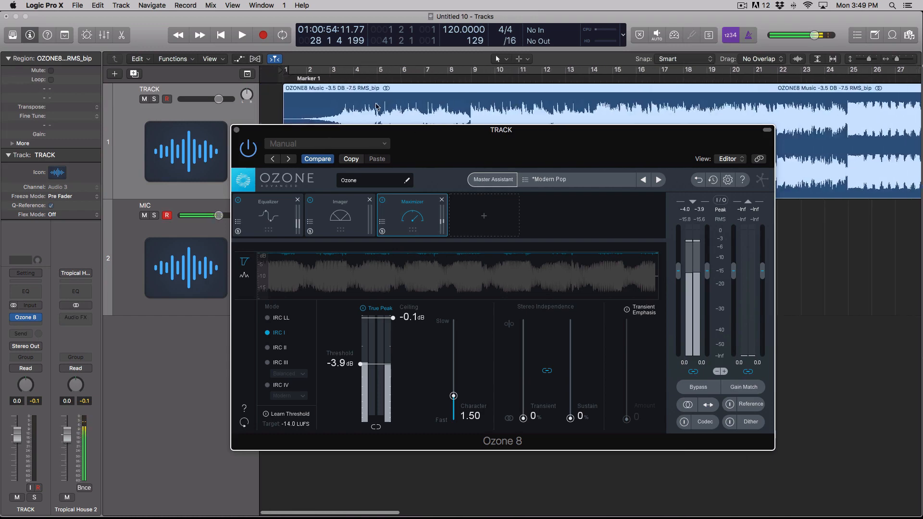
Audition the song from bar 9 with the Modern Pop preset and with the plug-in's Compare state, and stop playback
scroll(375, 106, left, 5)
click(405, 80)
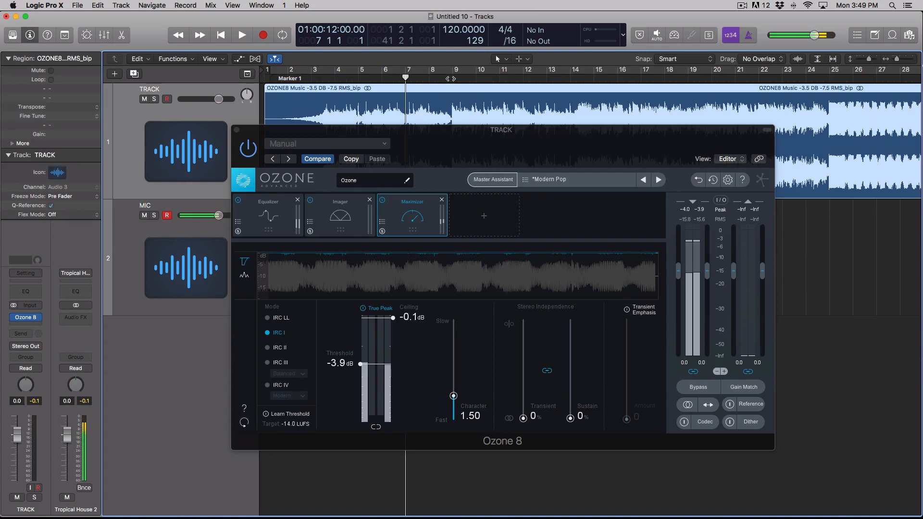
click(451, 79)
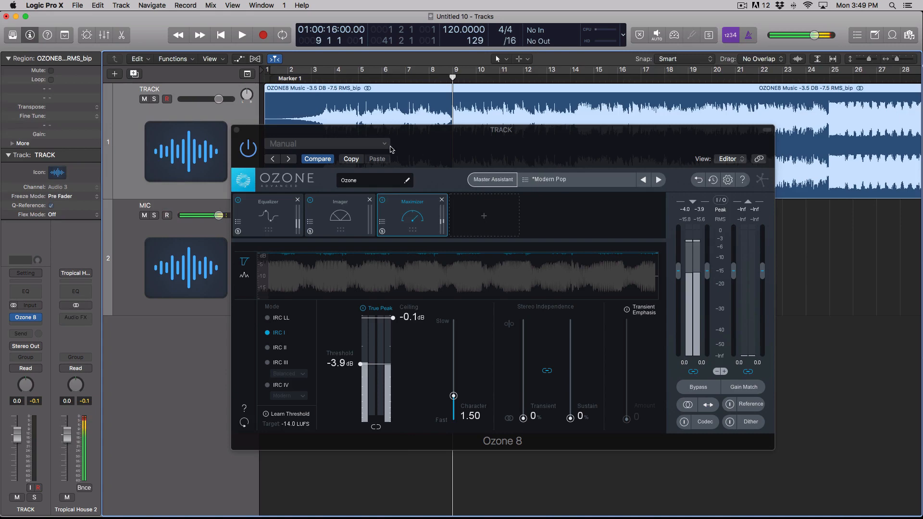
key(space)
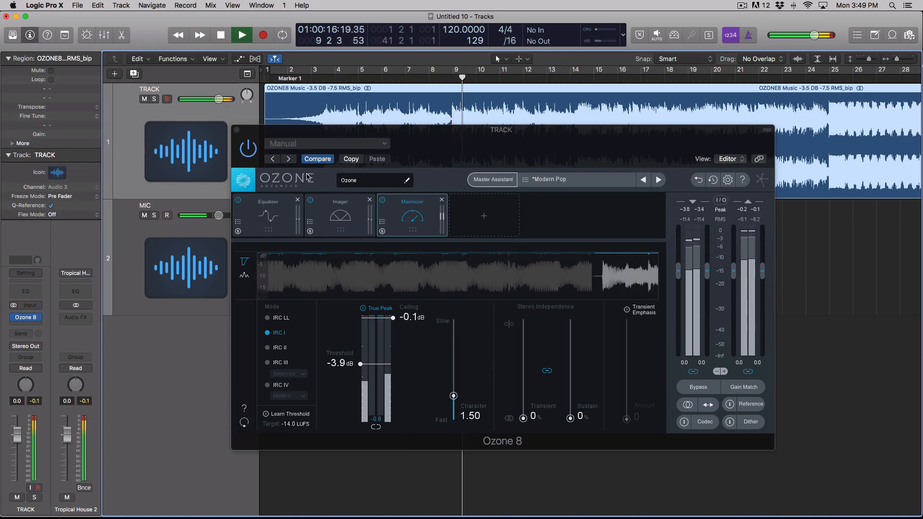
click(321, 161)
key(space)
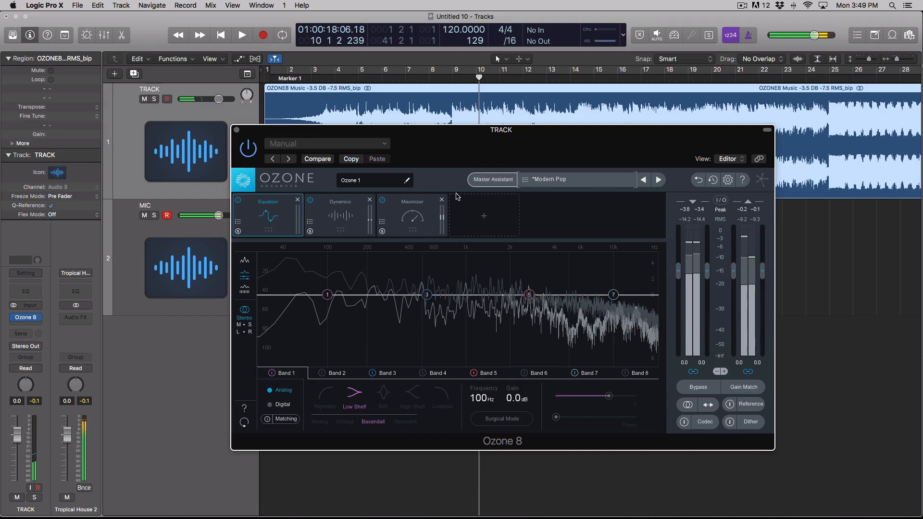
click(455, 80)
key(space)
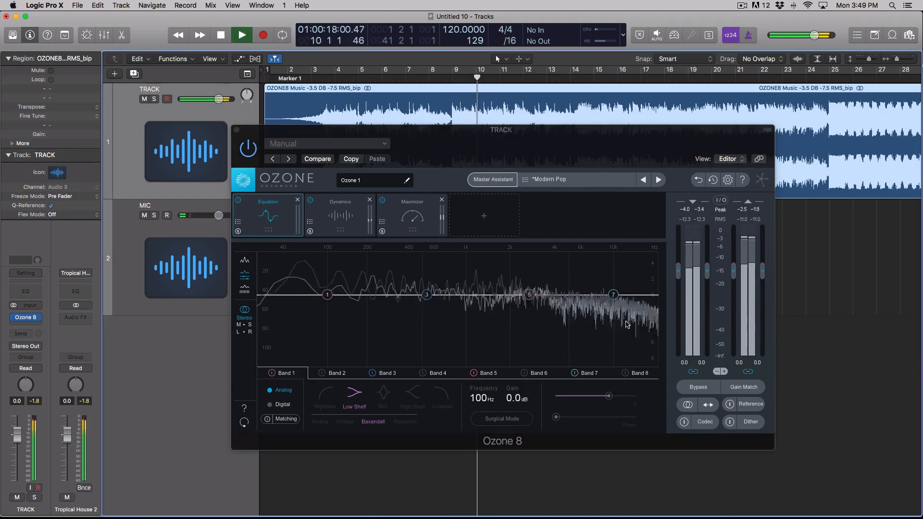
key(space)
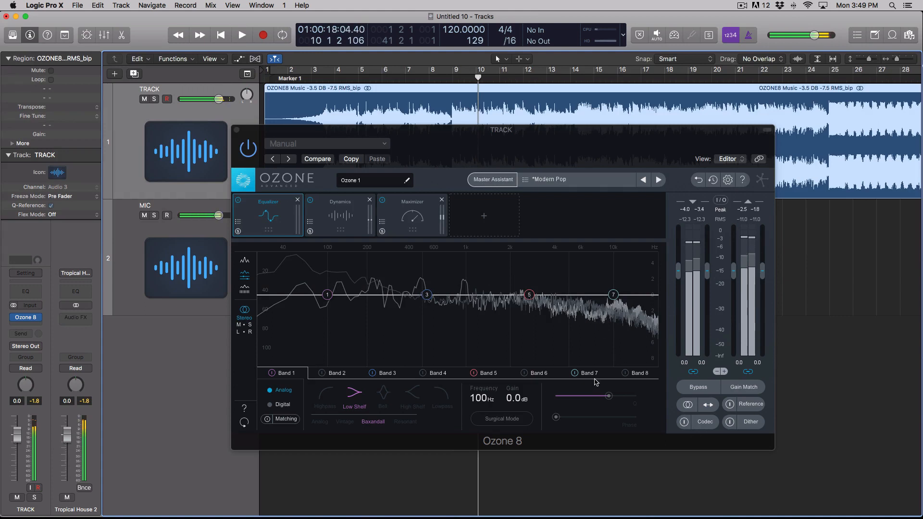
Run Master Assistant with the Streaming target and copy the resulting plug-in settings
click(483, 182)
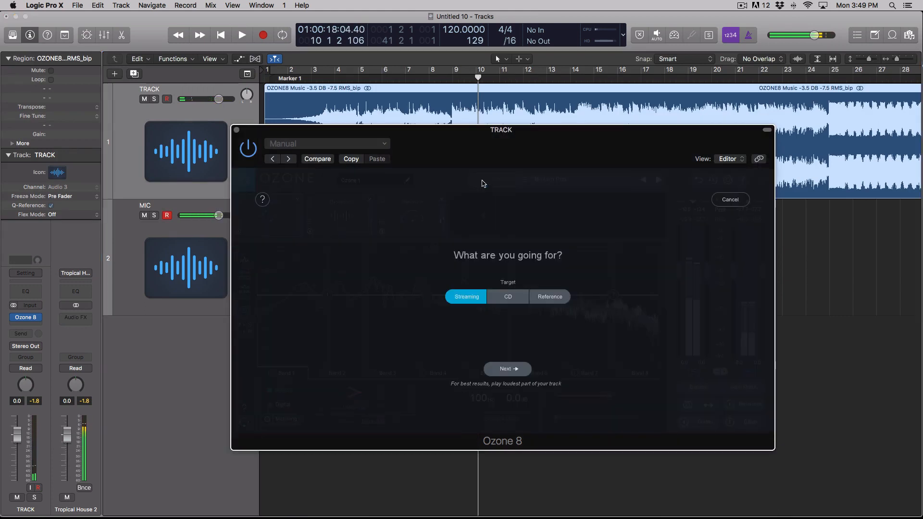
click(508, 369)
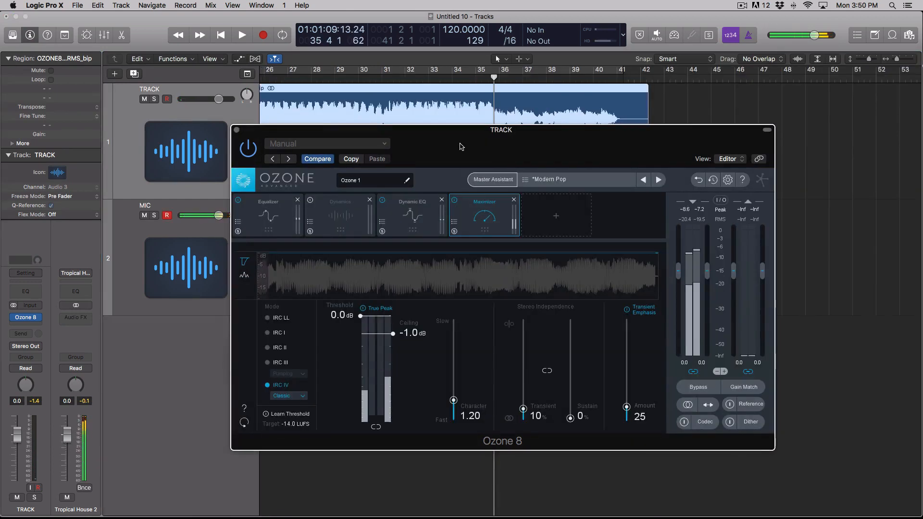
click(352, 159)
Load the Modern Pop preset and audition the song from bar 8 with the Preset Manager closed
click(561, 180)
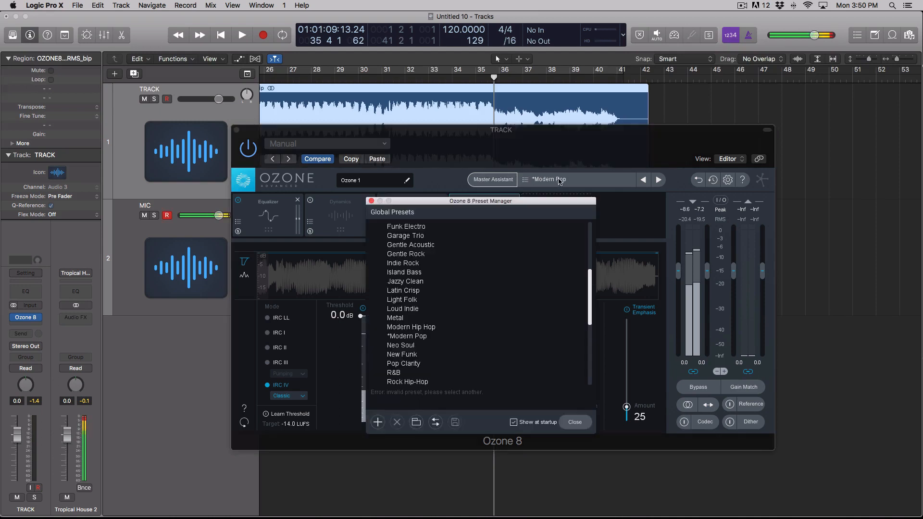
click(406, 336)
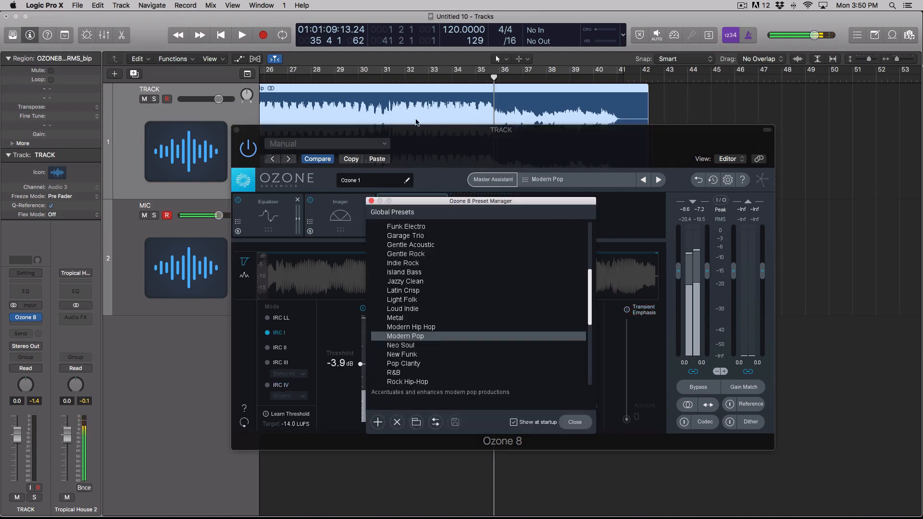
scroll(394, 106, left, 10)
click(376, 78)
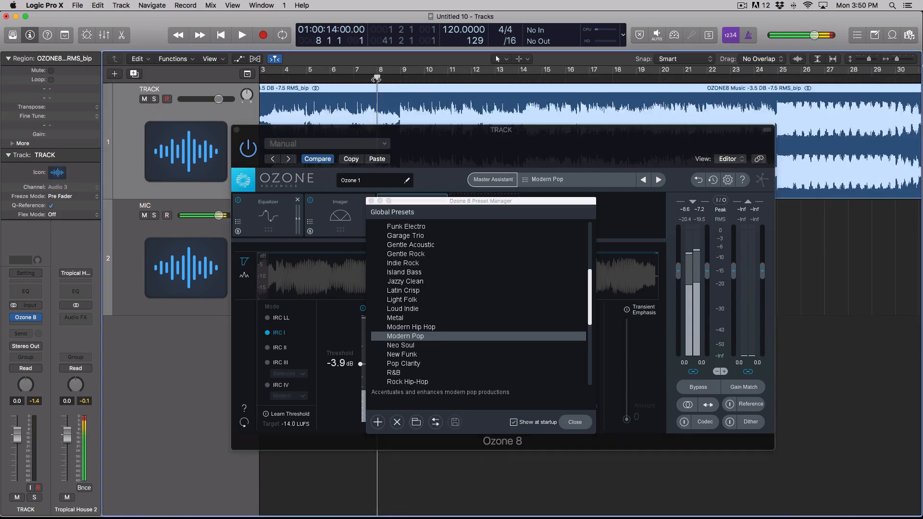
key(space)
click(575, 422)
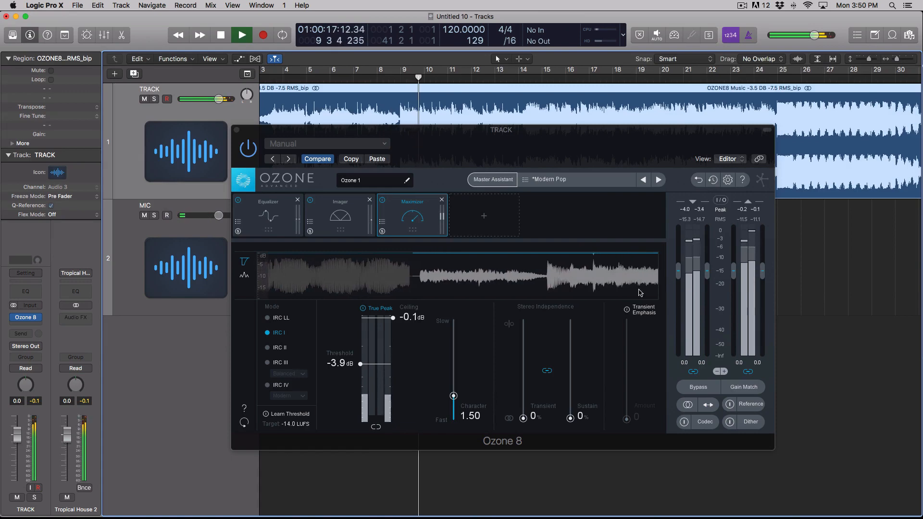
Paste the copied Master Assistant settings into the plug-in and play a short passage of the song with them
click(374, 162)
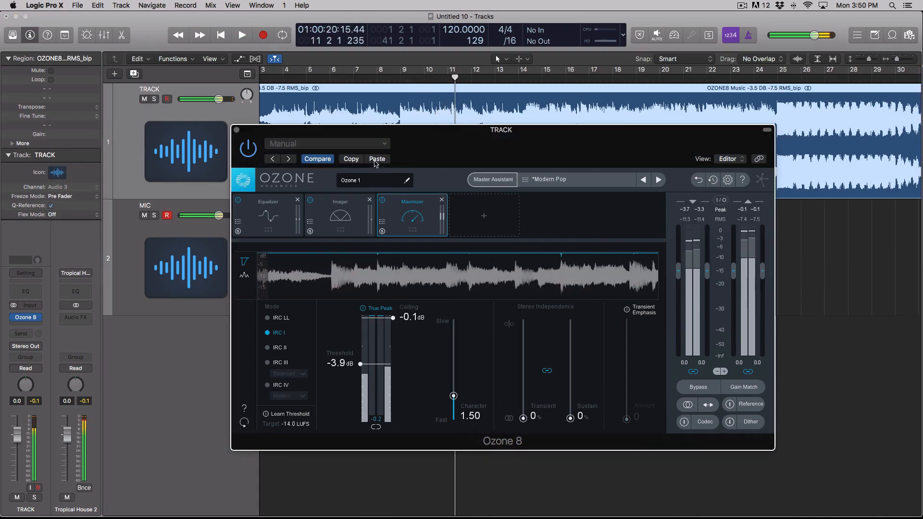
key(space)
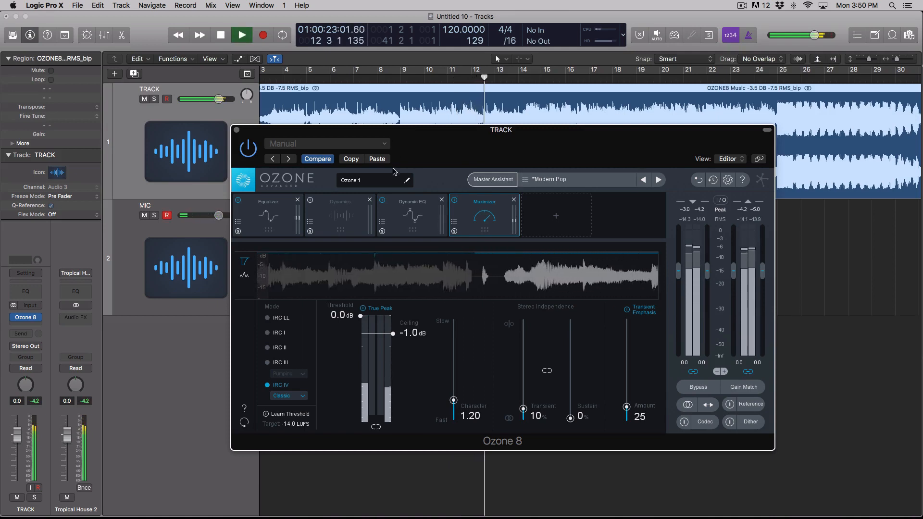
key(space)
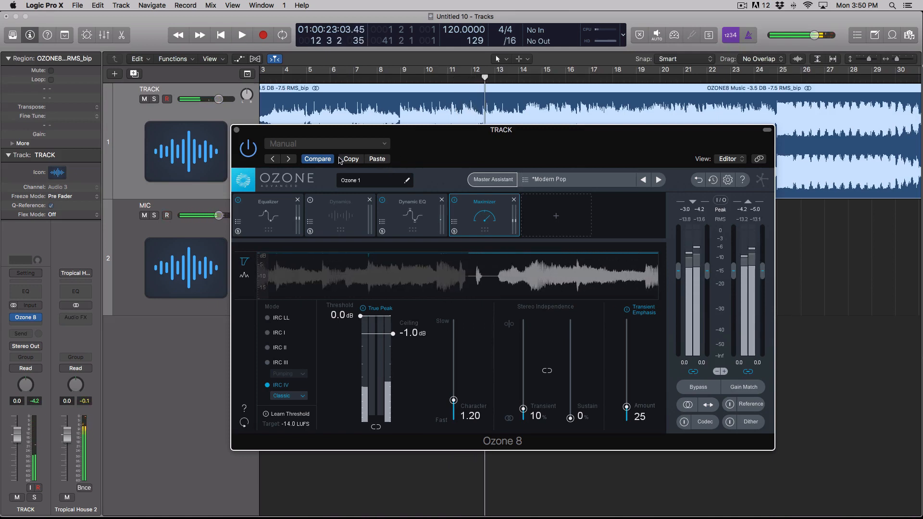
Switch the plug-in to its Compare state and play a short passage of the song for comparison
click(320, 160)
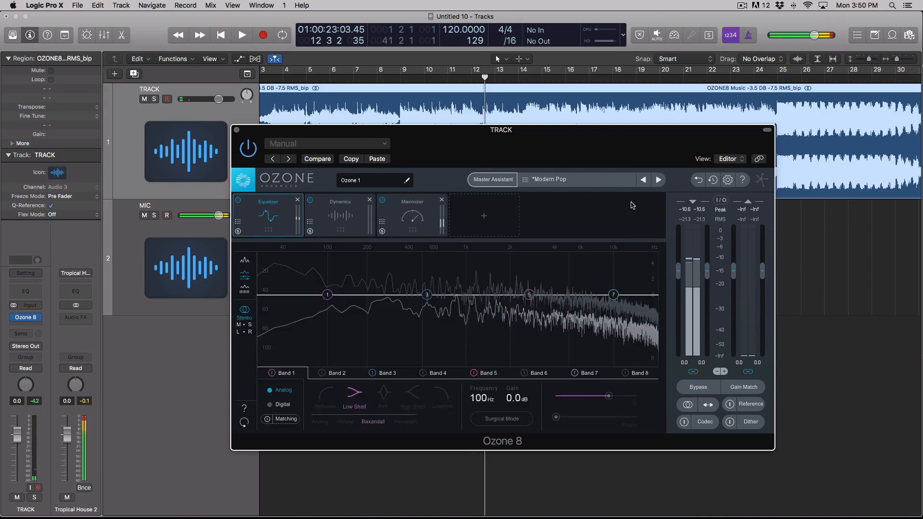
key(space)
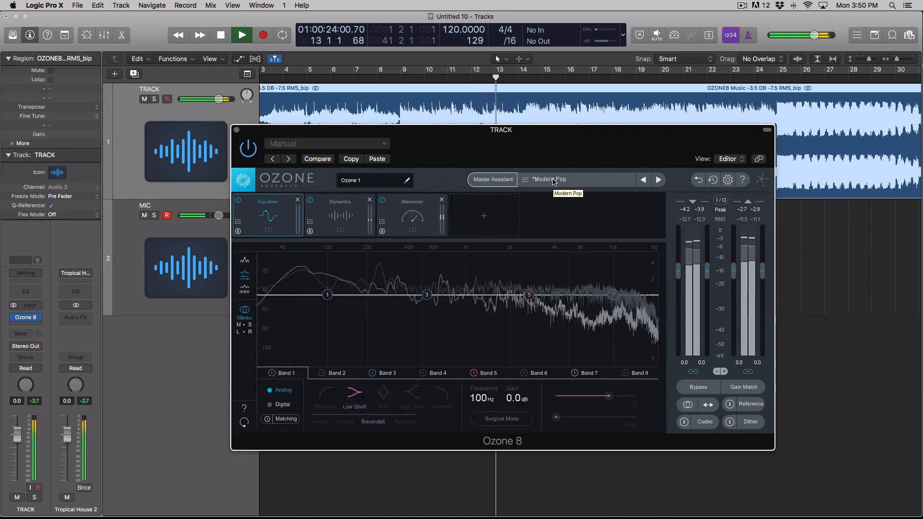
key(space)
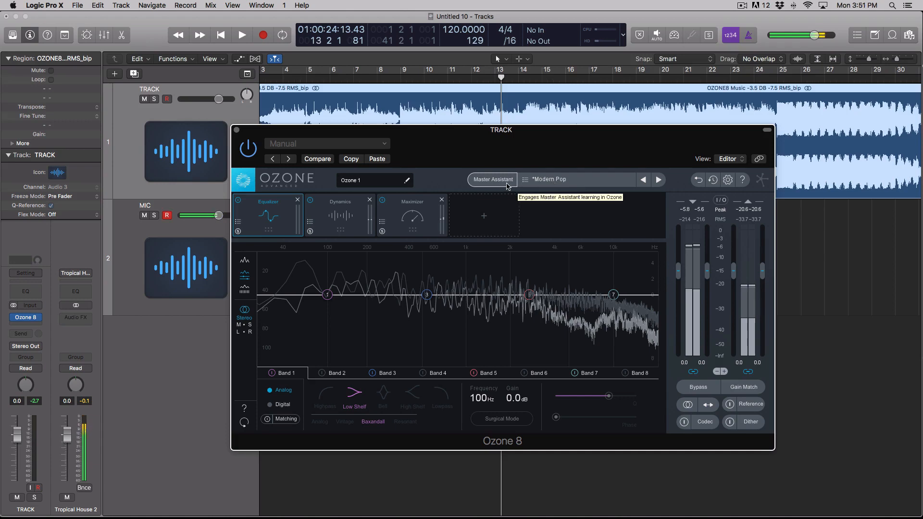
Examine the genre presets in the Preset Manager, leaving the Global Presets list open
click(553, 186)
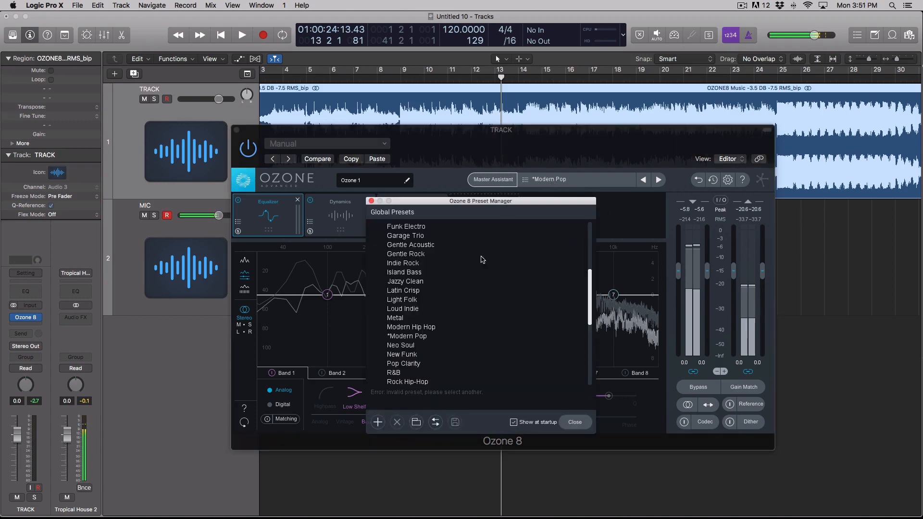
click(459, 183)
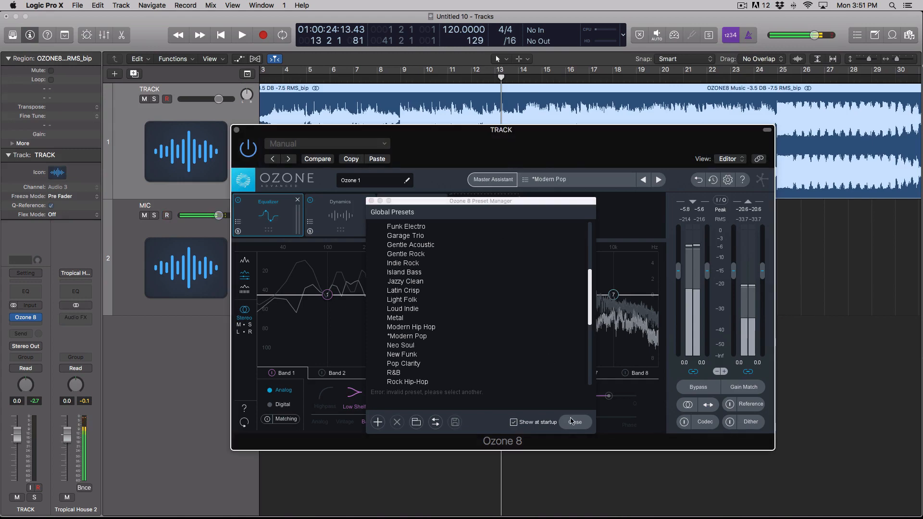
click(573, 422)
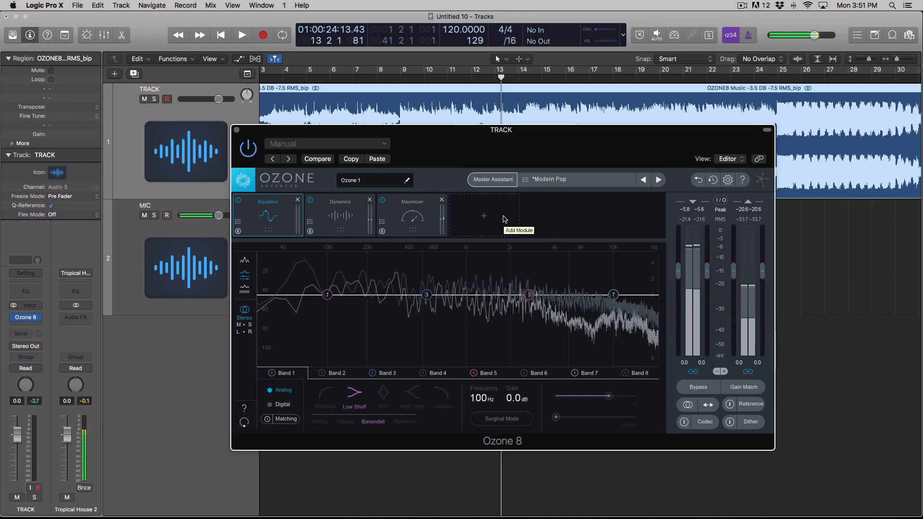
click(546, 181)
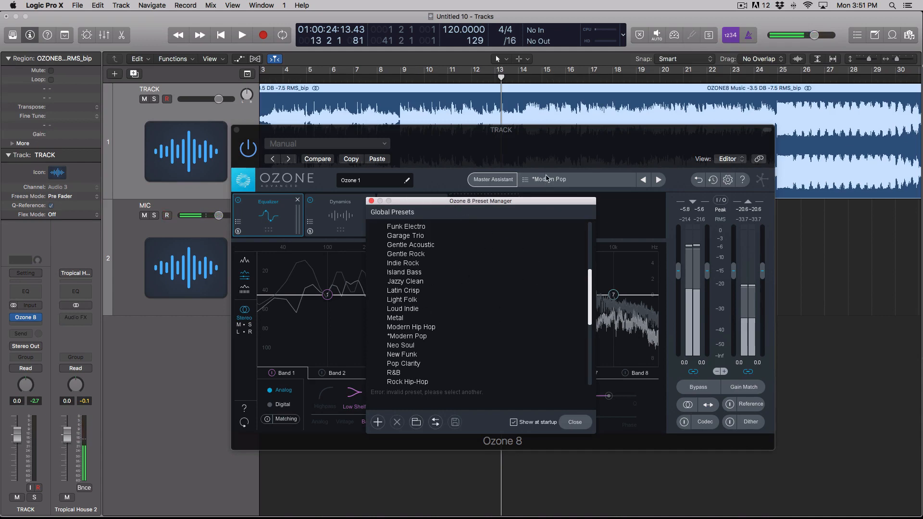
Close the Preset Manager
click(373, 201)
click(486, 183)
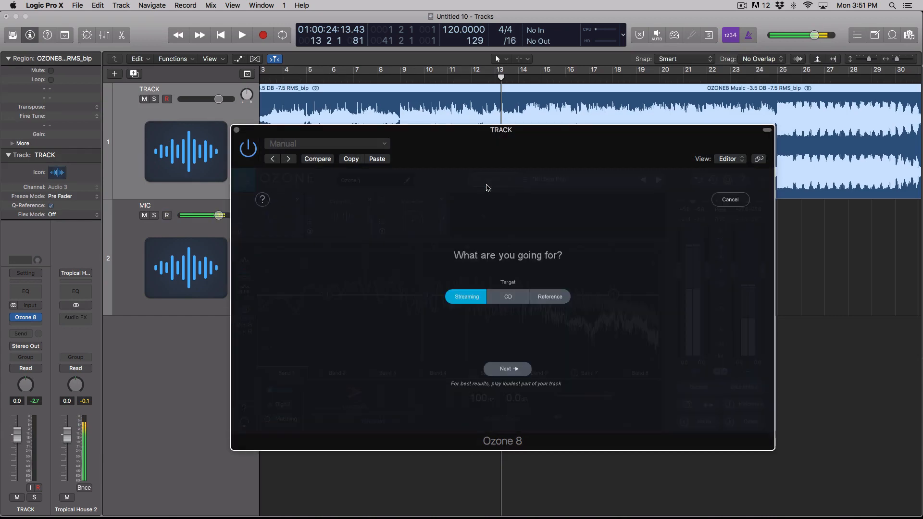
click(556, 300)
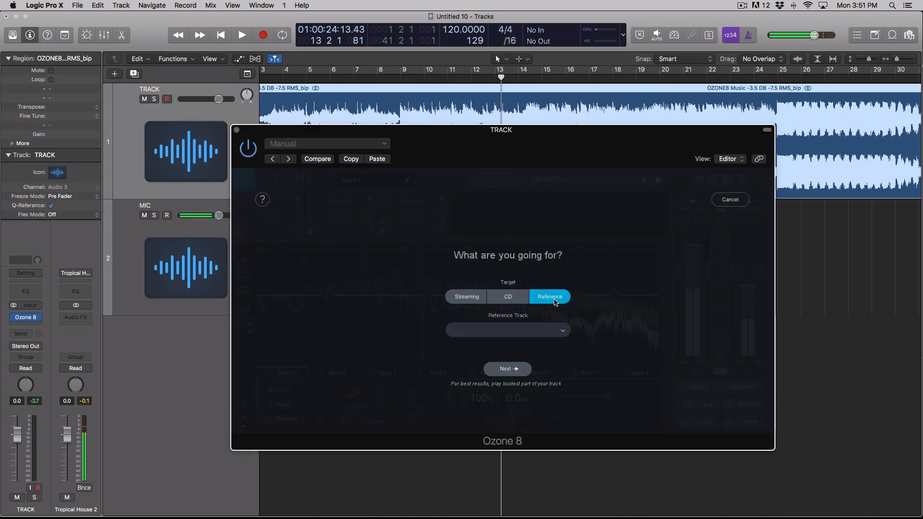
click(550, 331)
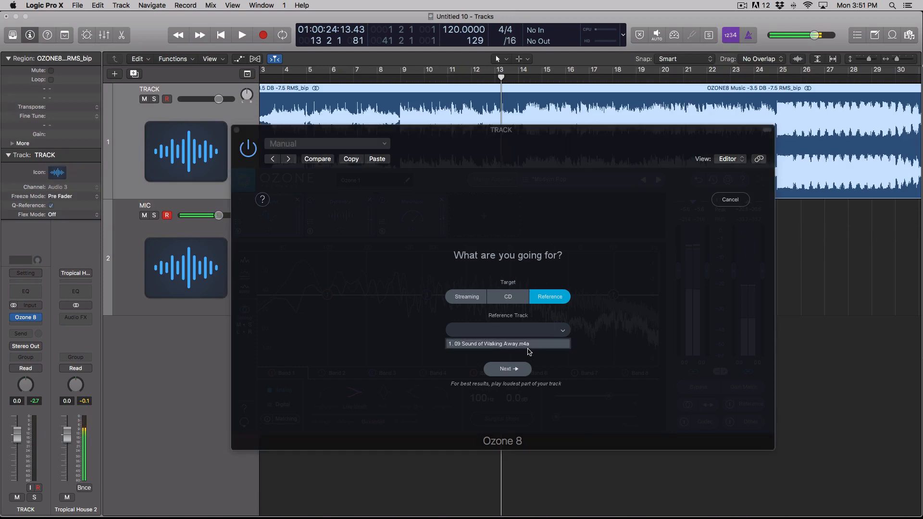
click(587, 323)
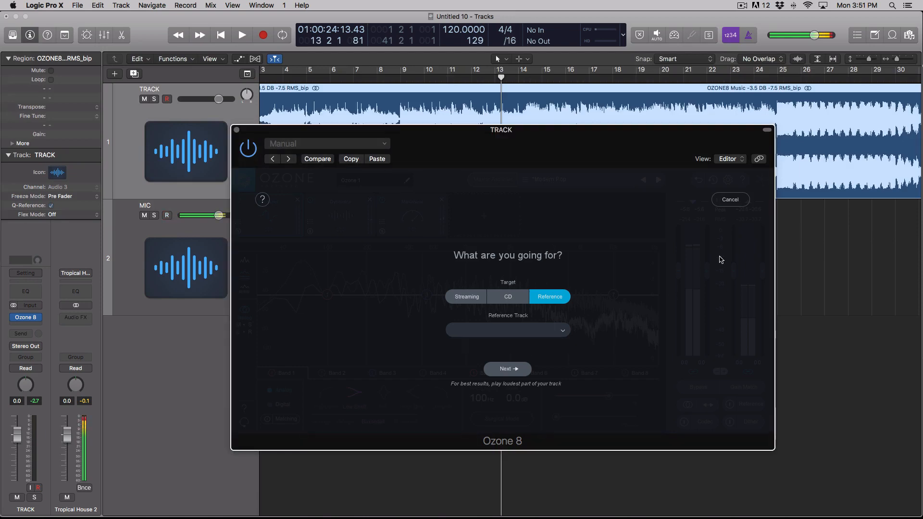
click(730, 199)
Load the reference audio and start Master Assistant with the Reference target and 09 Sound of Walking Away.m4a as reference track
click(746, 406)
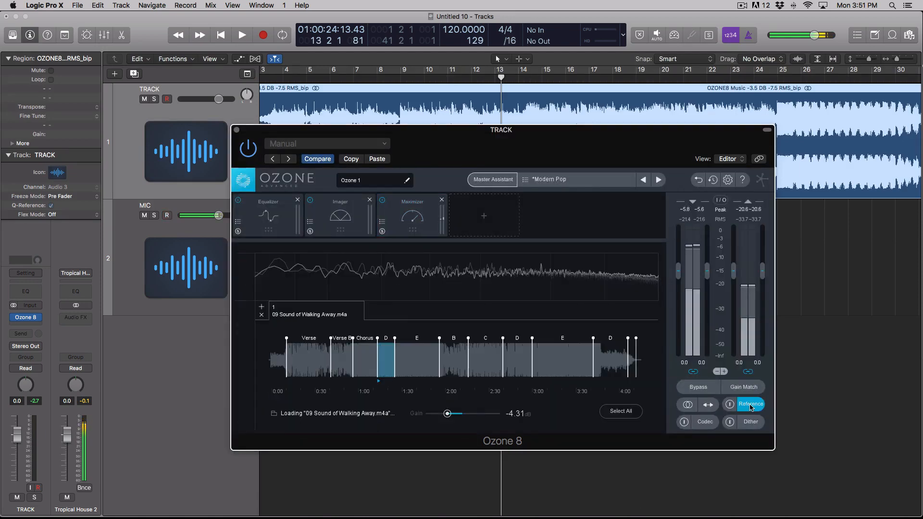
click(746, 406)
click(496, 183)
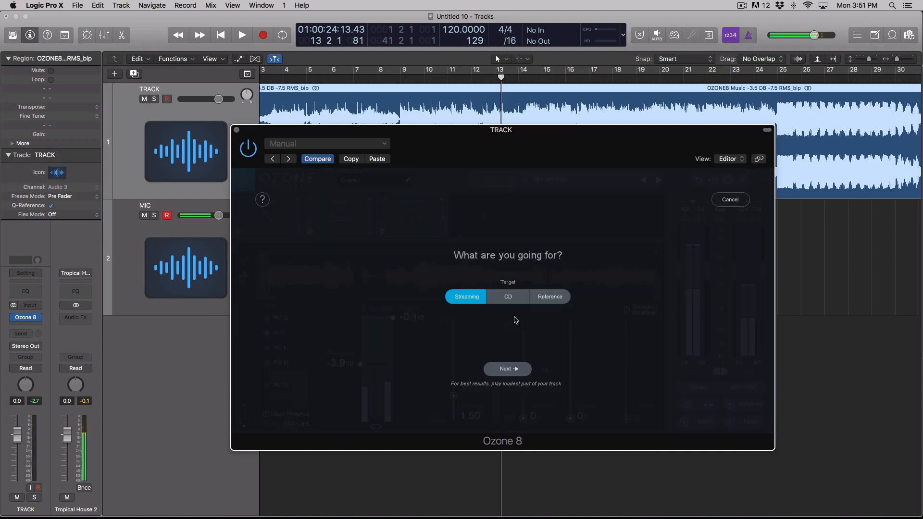
click(557, 298)
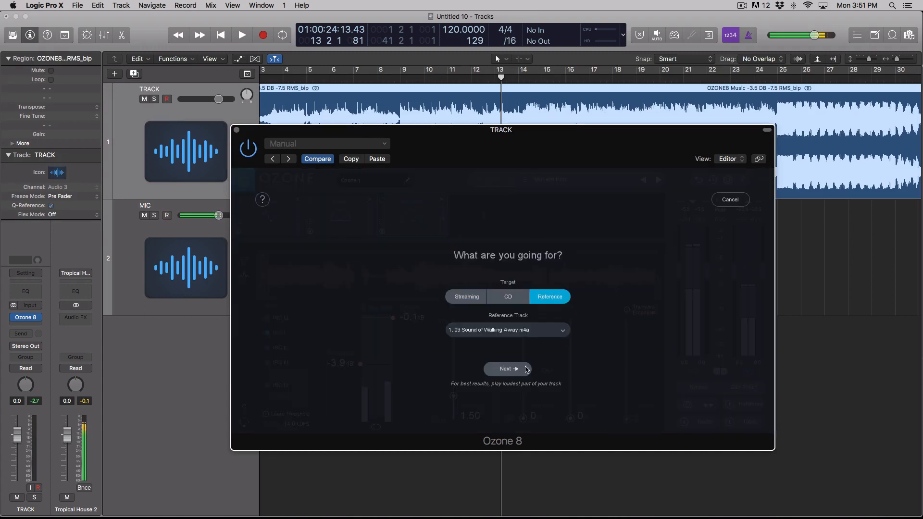
click(529, 328)
click(529, 345)
click(517, 370)
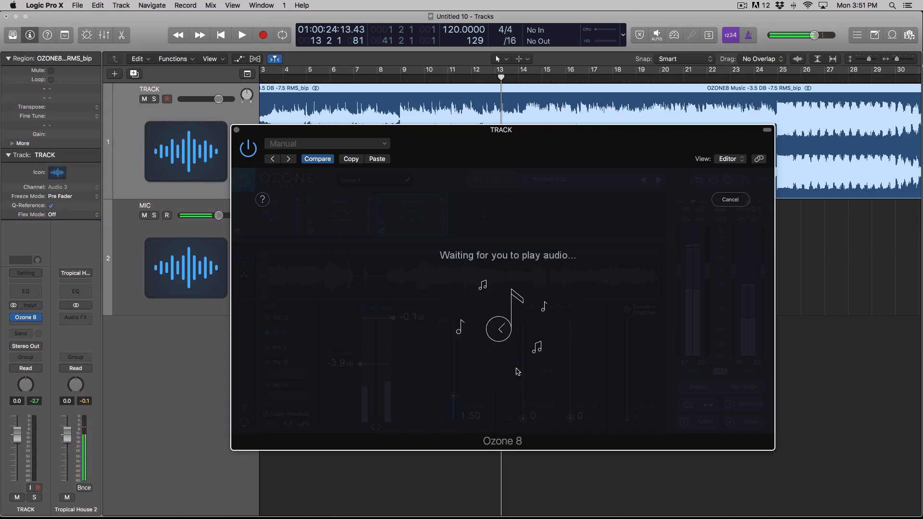
Play the song from bar 7 for Master Assistant's analysis, accept its suggestion, and return the track volume to 0.0 dB
click(355, 82)
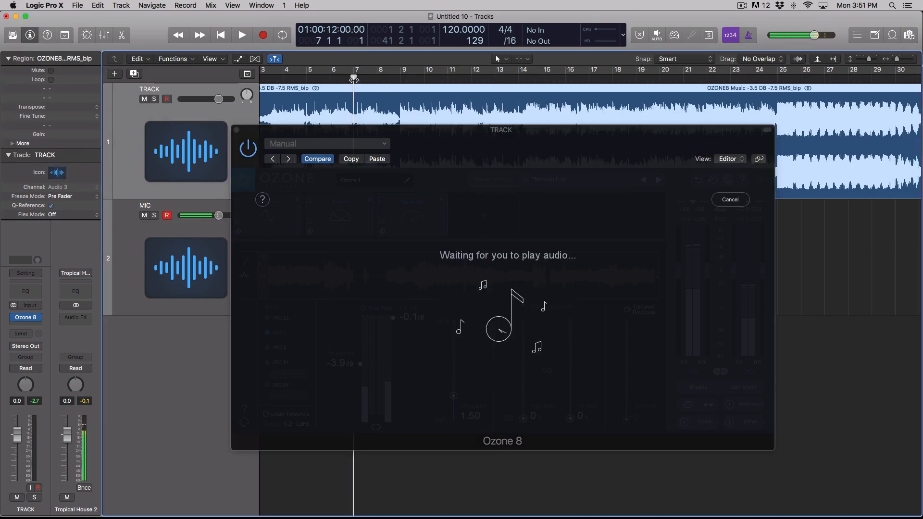
key(space)
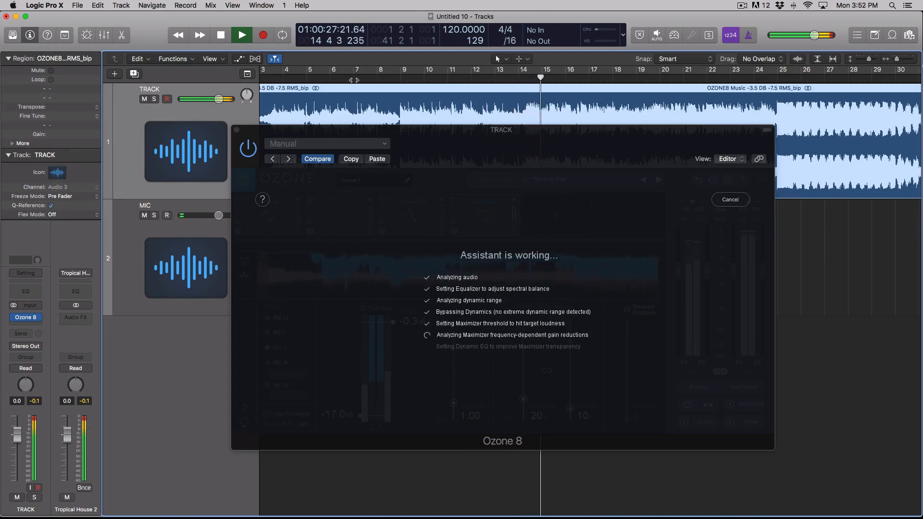
drag(218, 100, 203, 100)
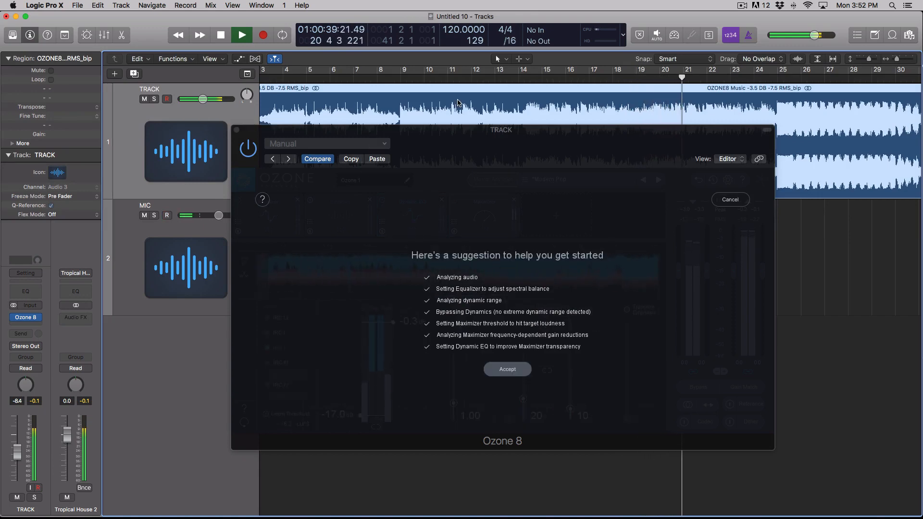
click(511, 371)
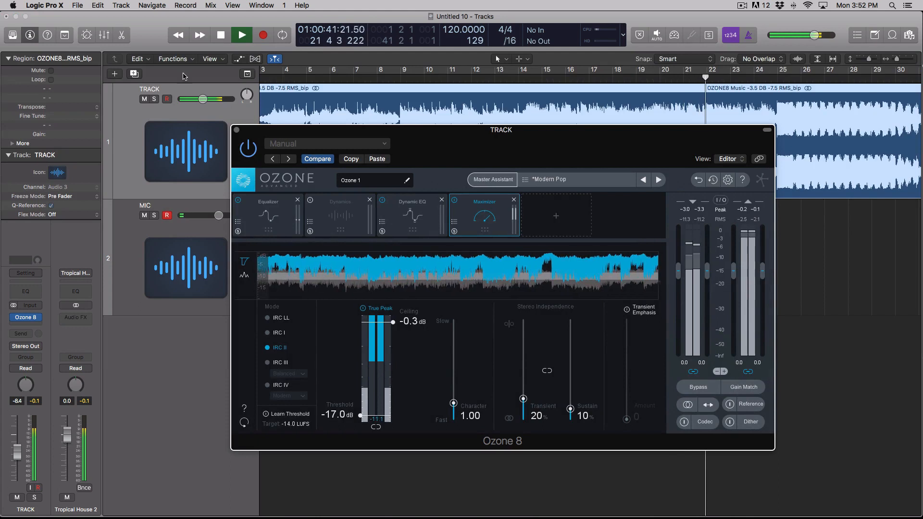
key(space)
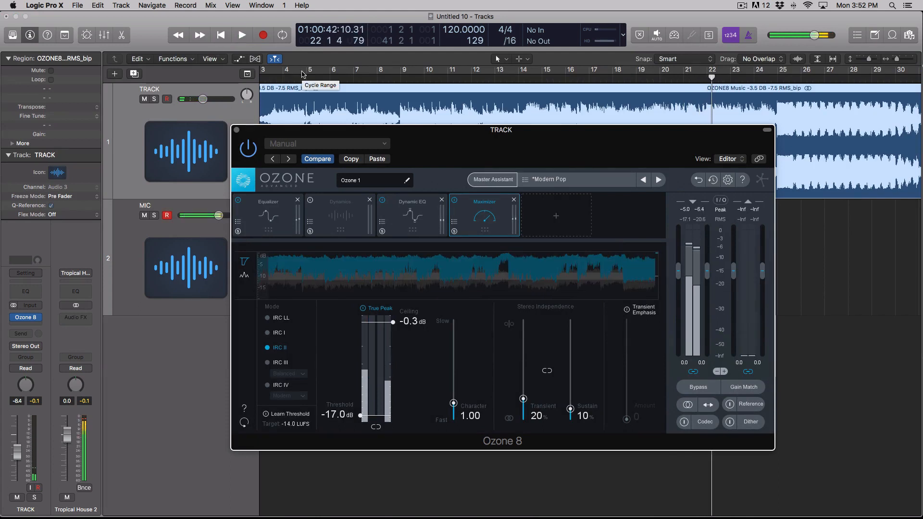
drag(202, 99, 219, 99)
Play the song from bar 3 and lower the plug-in's input gain to -2.2 dB and output gain to -2.3 dB
scroll(341, 103, left, 5)
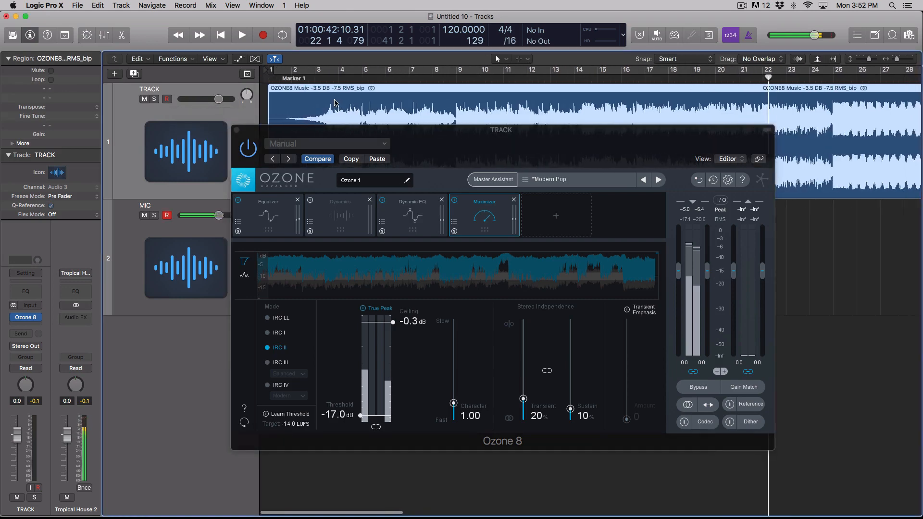
click(311, 75)
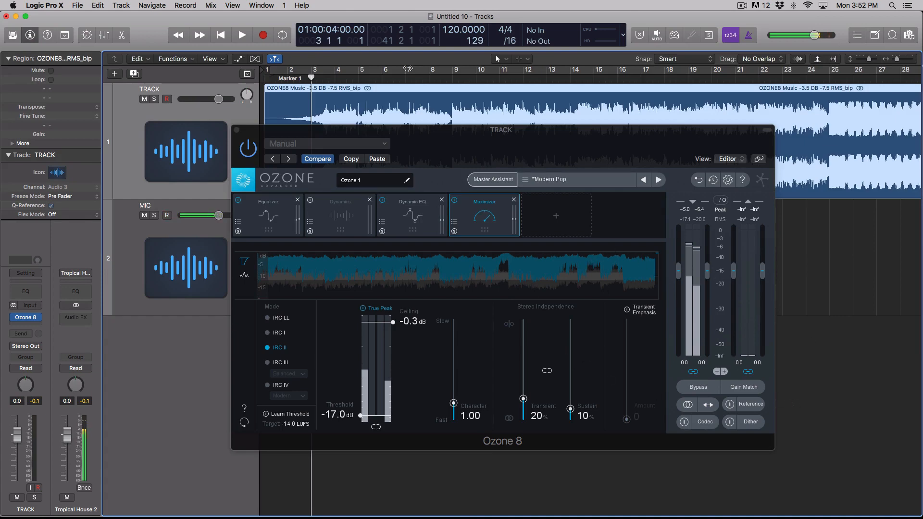
key(space)
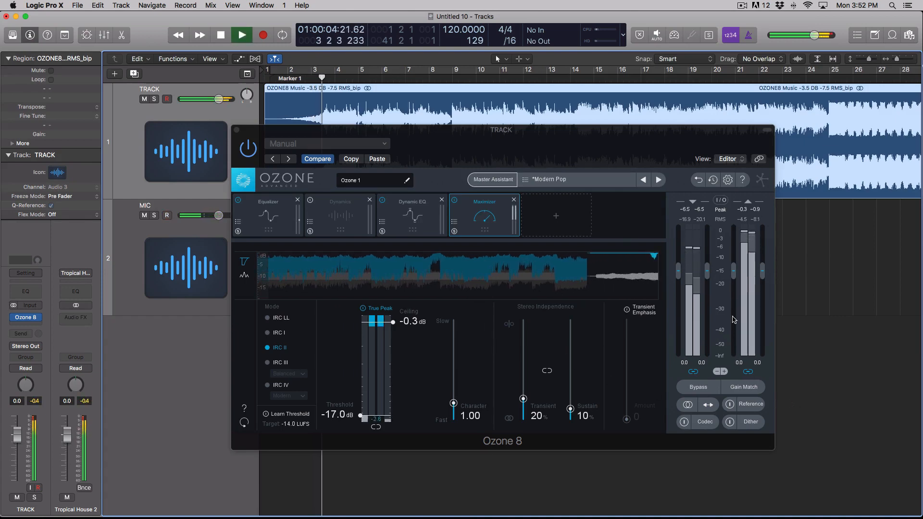
click(734, 275)
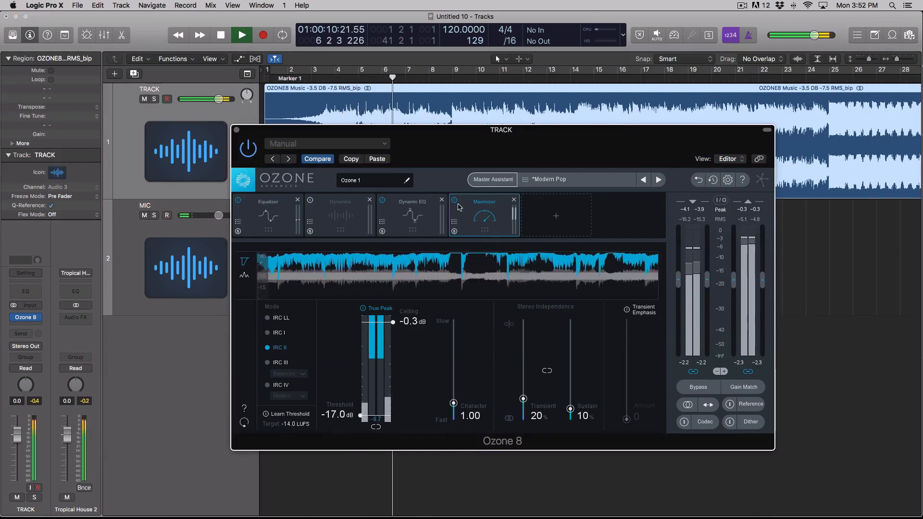
Compare the sound with the Maximizer off and on, and set its threshold to -12.4 dB before stopping playback
click(454, 200)
click(454, 201)
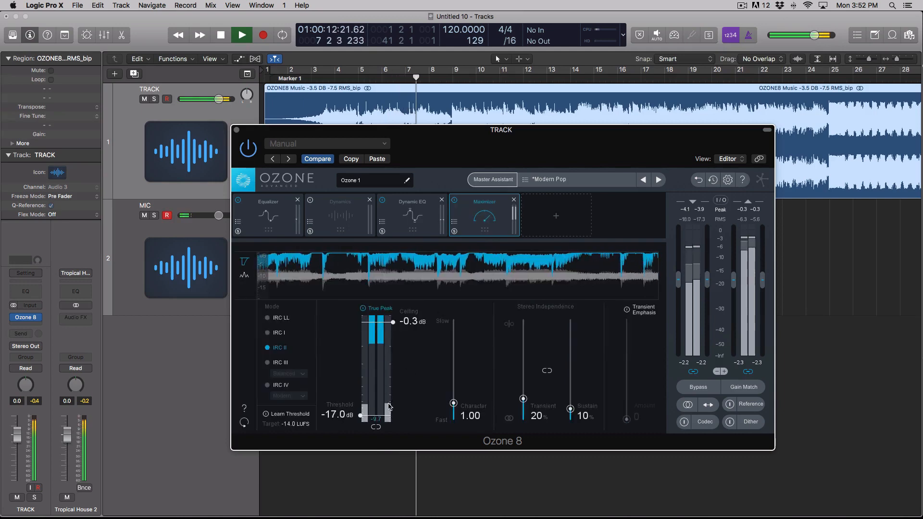
drag(360, 415, 363, 398)
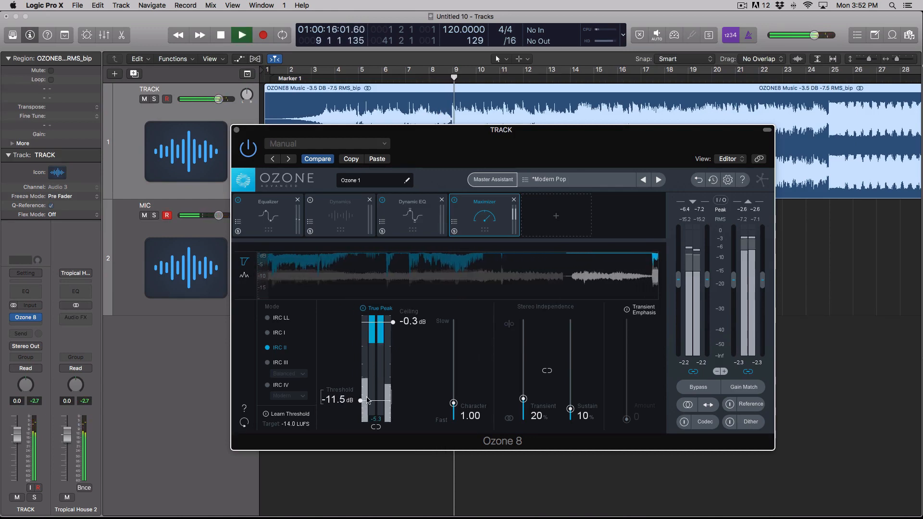
drag(361, 400, 361, 408)
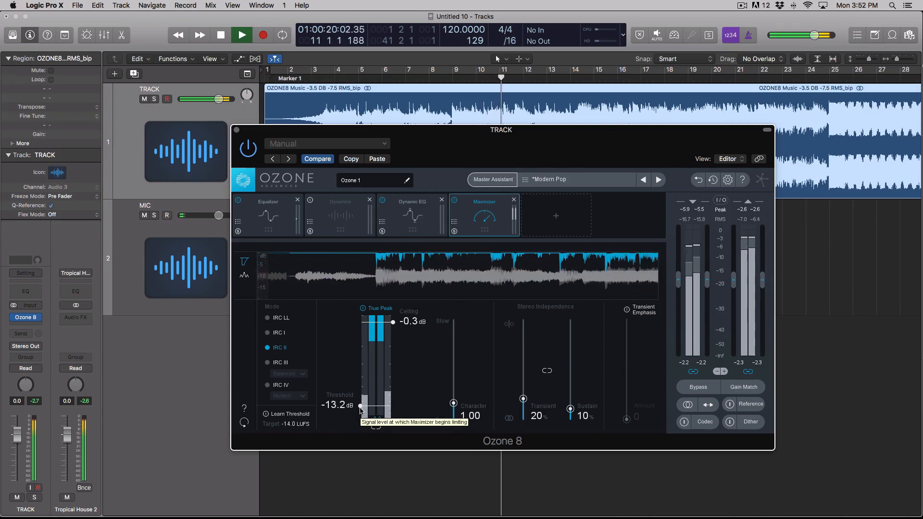
drag(358, 406, 361, 403)
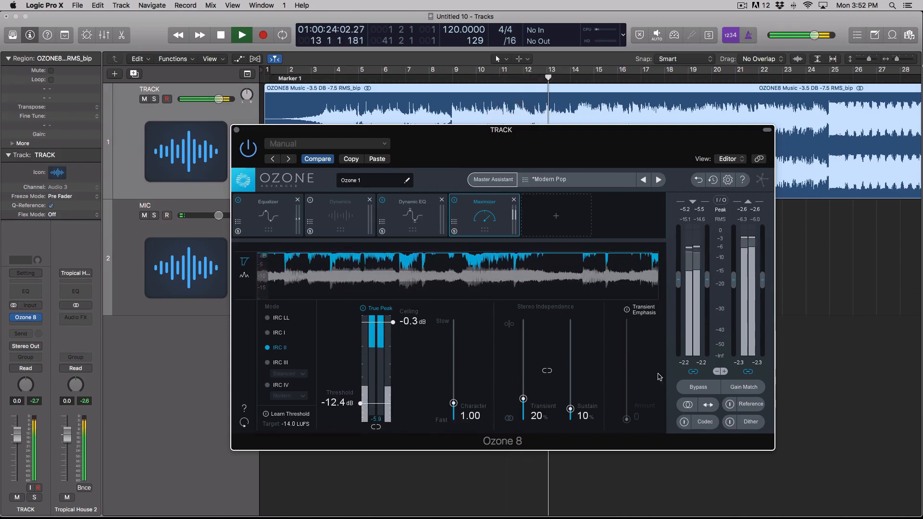
key(space)
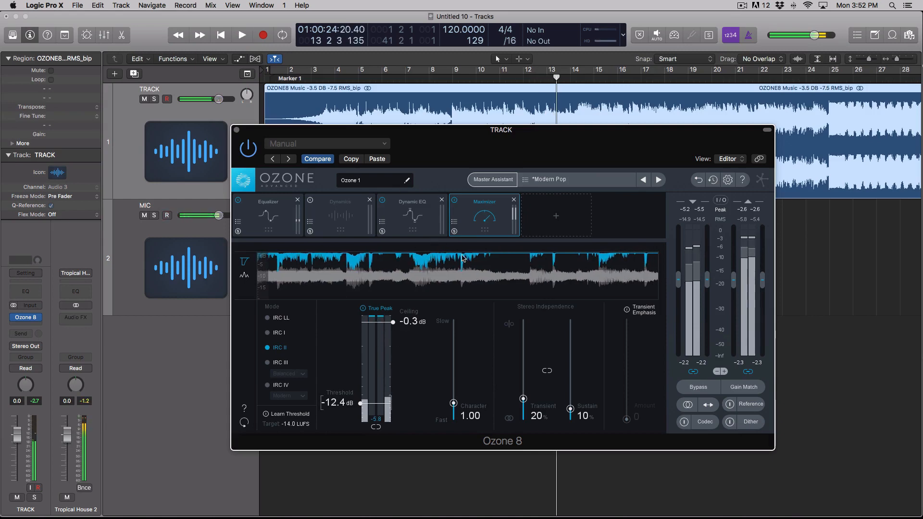
View the Equalizer curve, and play the song while switching to the reference track and back for comparison
click(259, 219)
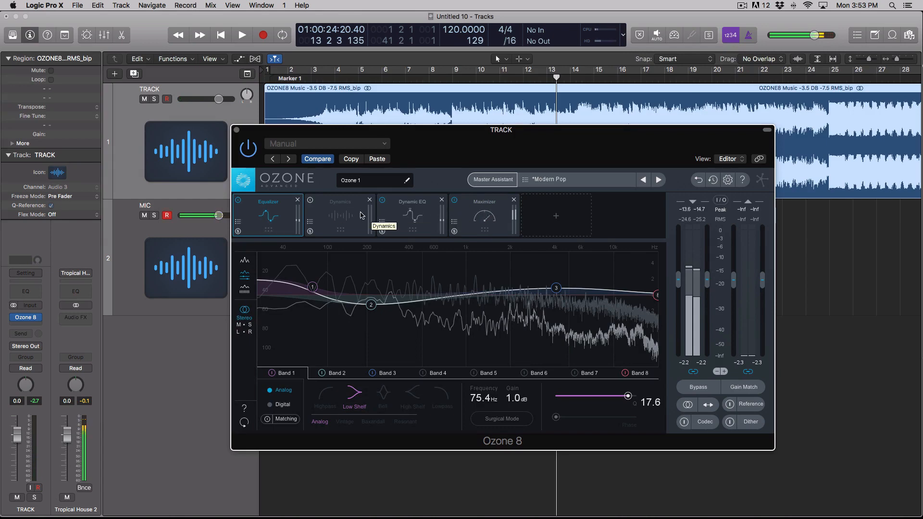
click(761, 405)
key(space)
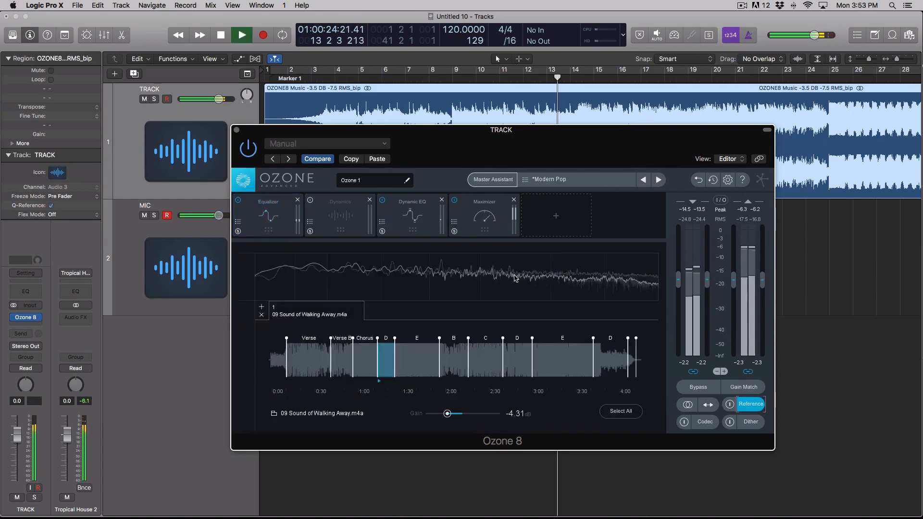
click(729, 405)
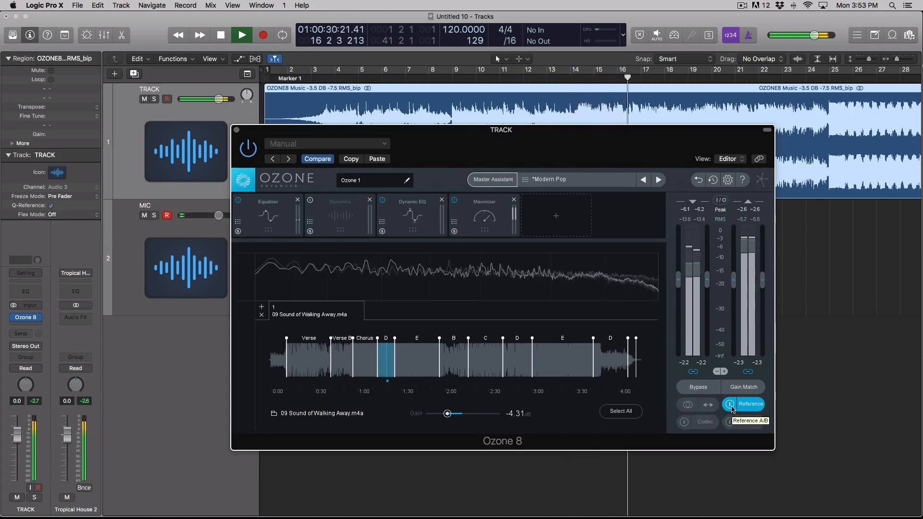
click(730, 404)
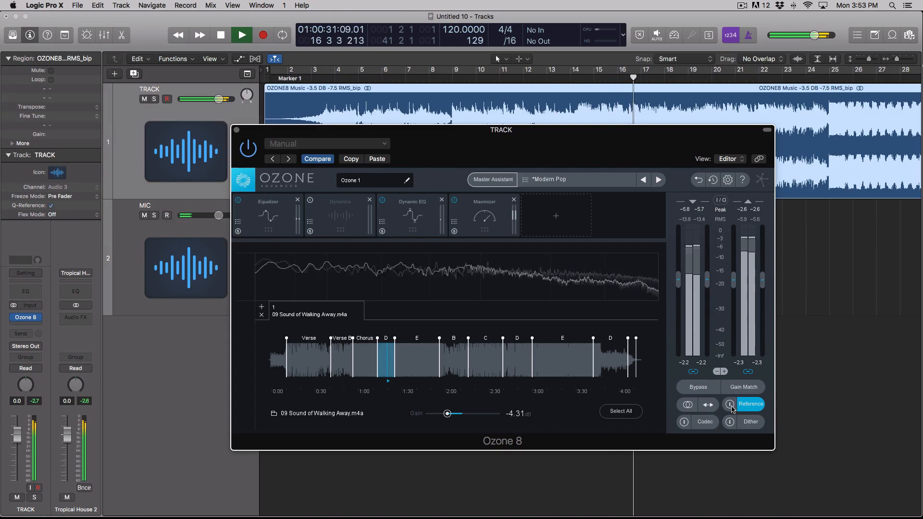
Play the song from about bar 24 and examine the Dynamic EQ and Equalizer curves
click(816, 73)
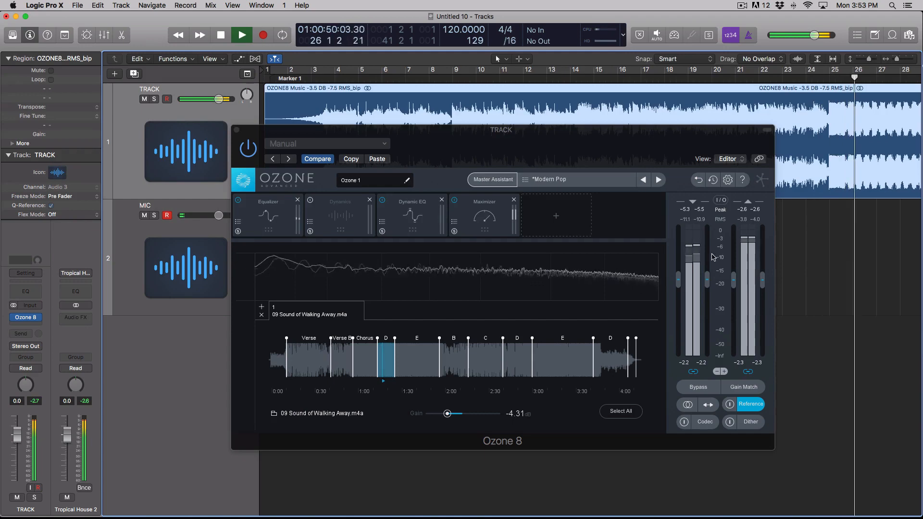
click(412, 208)
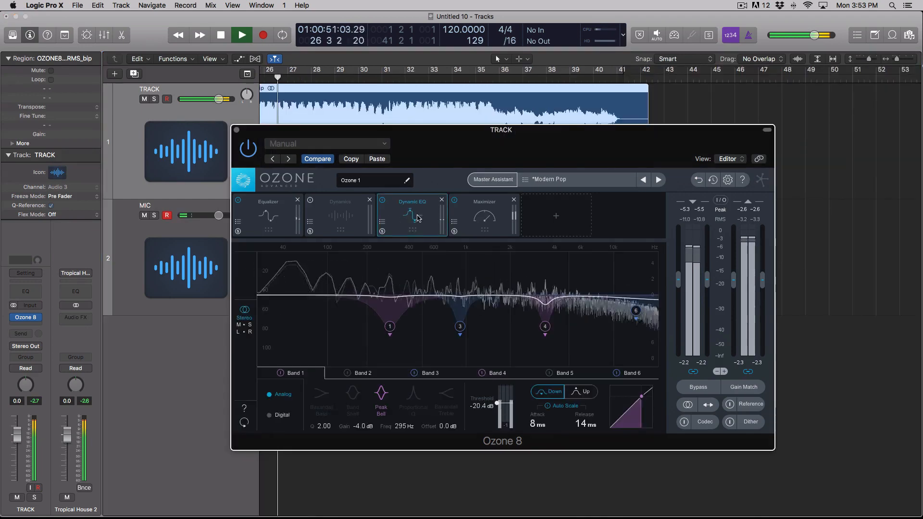
click(271, 204)
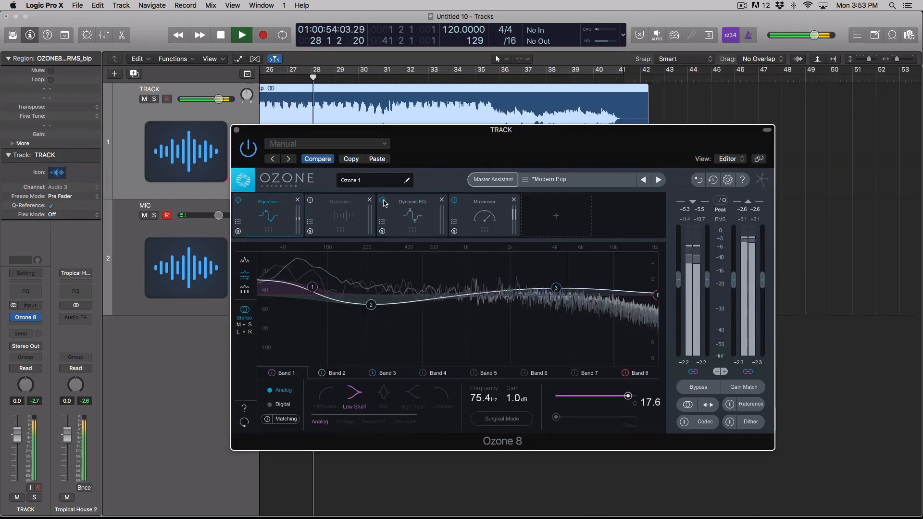
With Dynamic EQ and Maximizer bypassed, compare the song against the reference track, replaying from bar 25
click(730, 404)
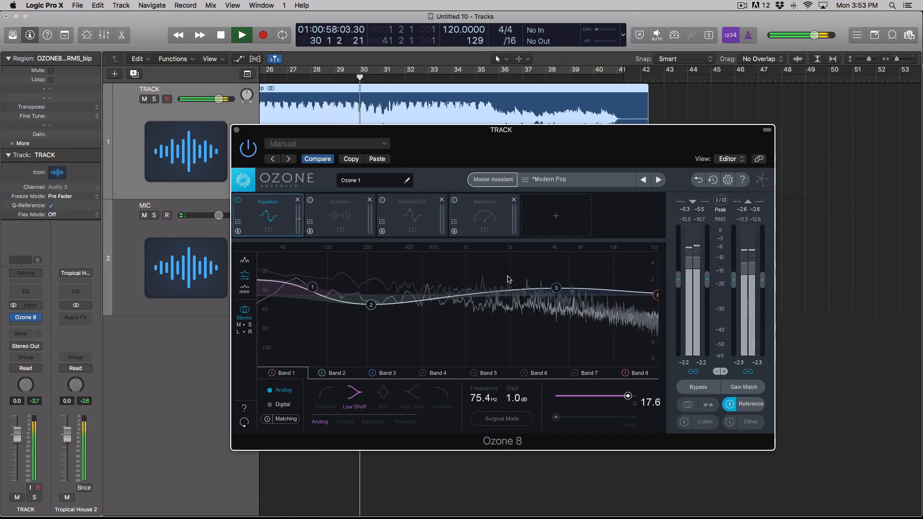
click(737, 406)
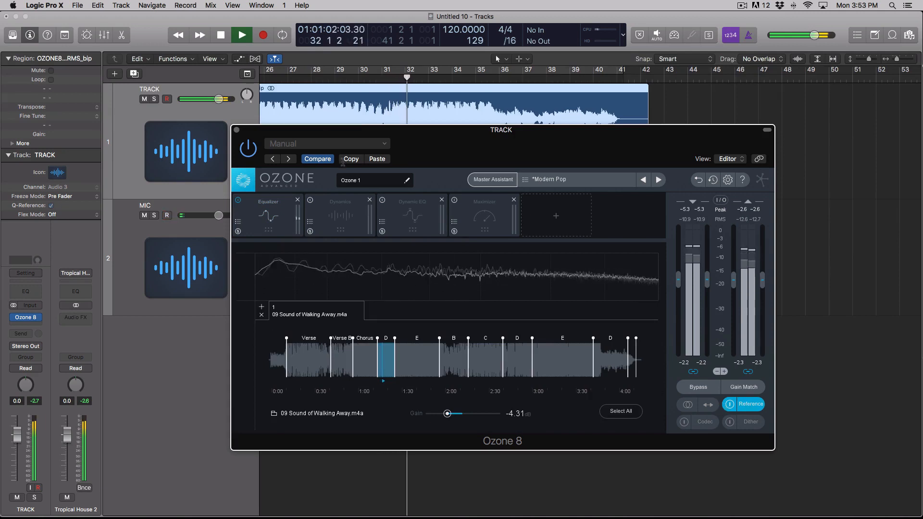
scroll(326, 109, left, 9)
click(450, 80)
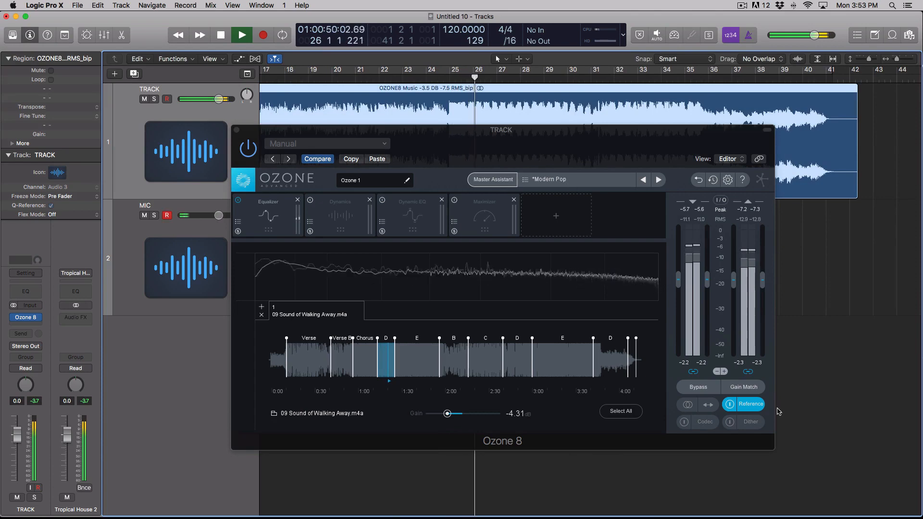
click(729, 404)
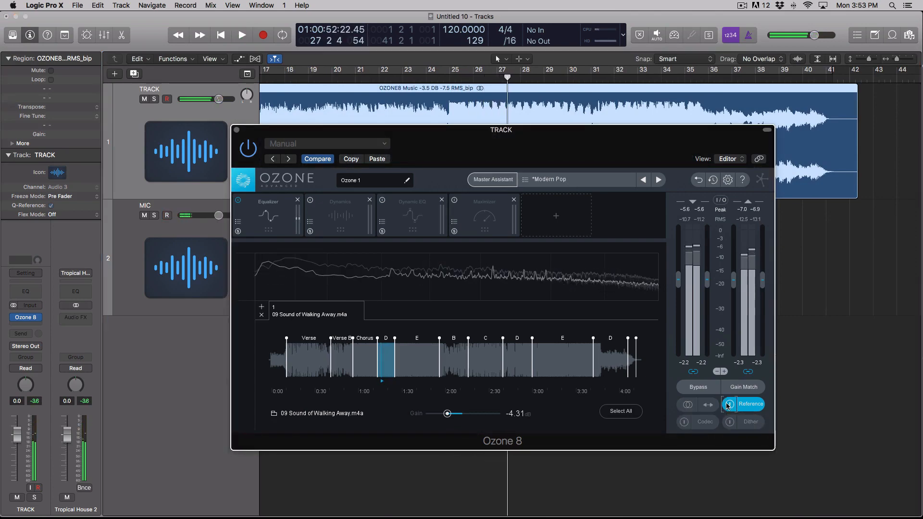
Turn the Maximizer, Dynamic EQ and Dynamics modules back on after viewing the Equalizer
click(277, 220)
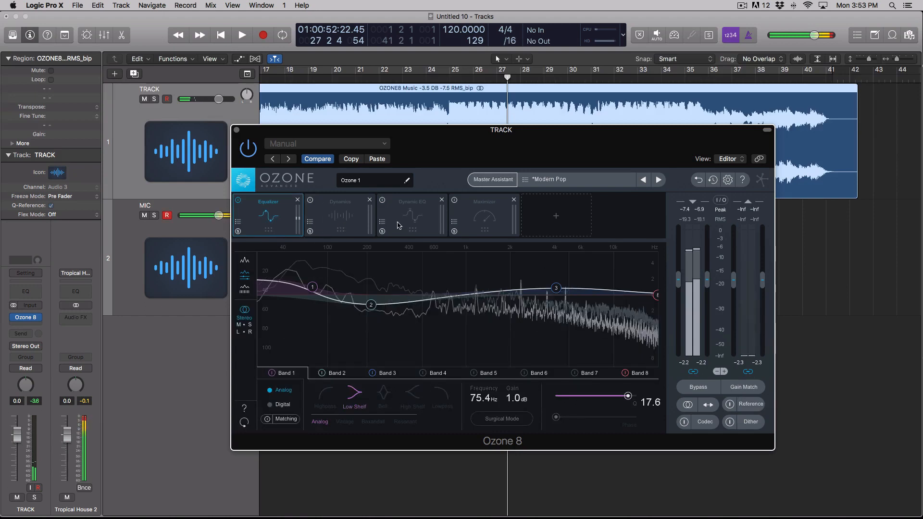
click(457, 211)
click(392, 202)
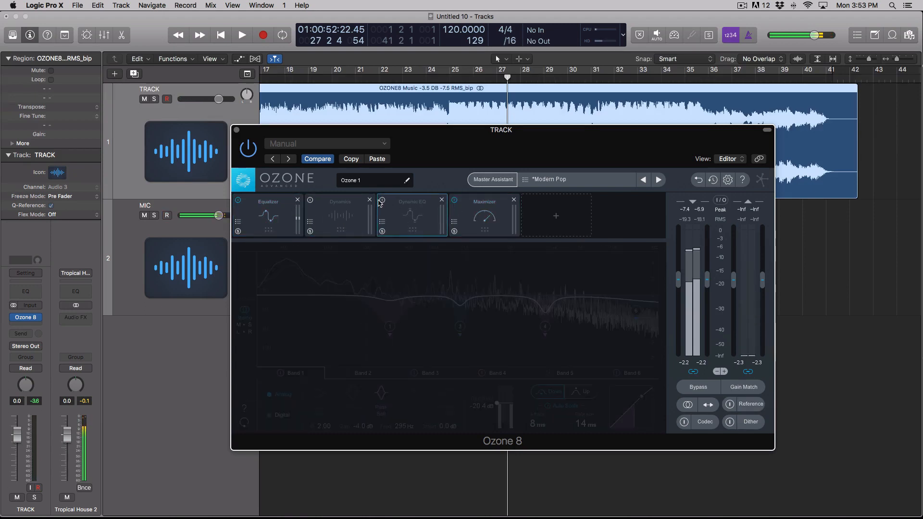
click(382, 201)
click(313, 203)
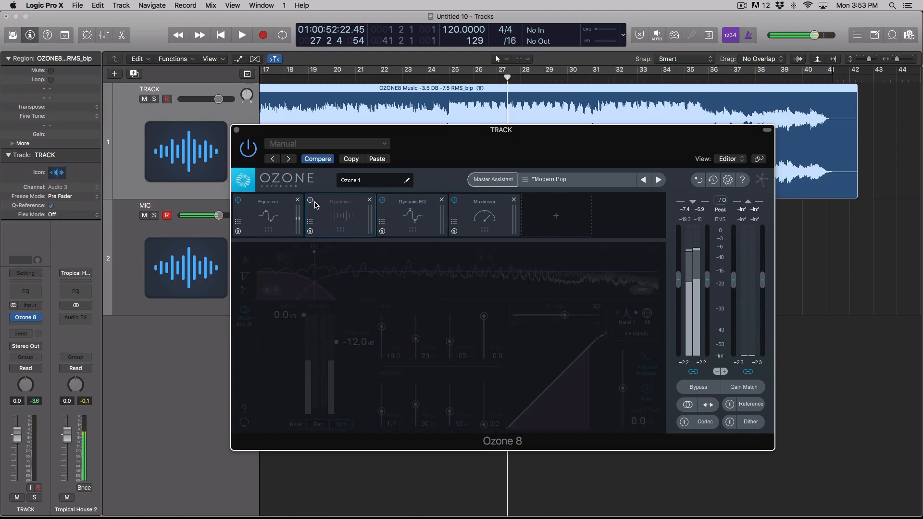
click(310, 201)
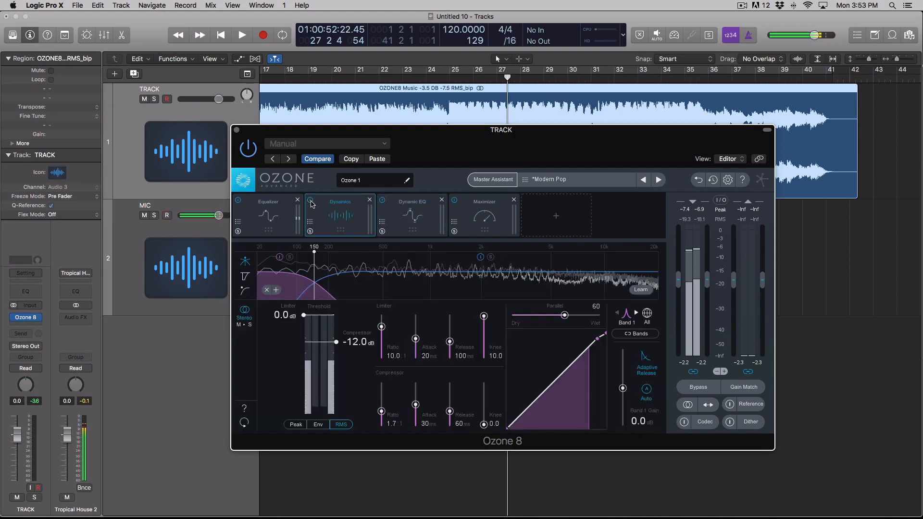
Play the song from about bar 21, setting the Maximizer's ceiling to -0.5 dB and its threshold to -8.6 dB
double_click(371, 82)
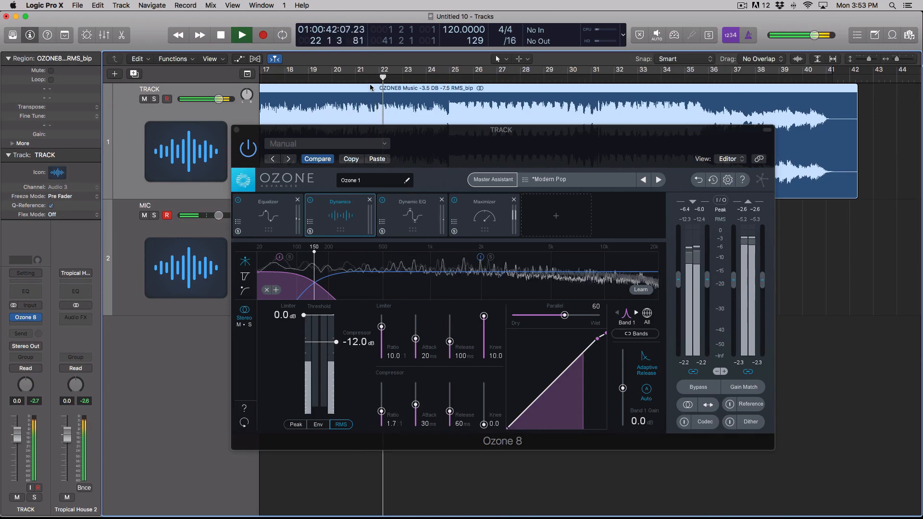
click(484, 214)
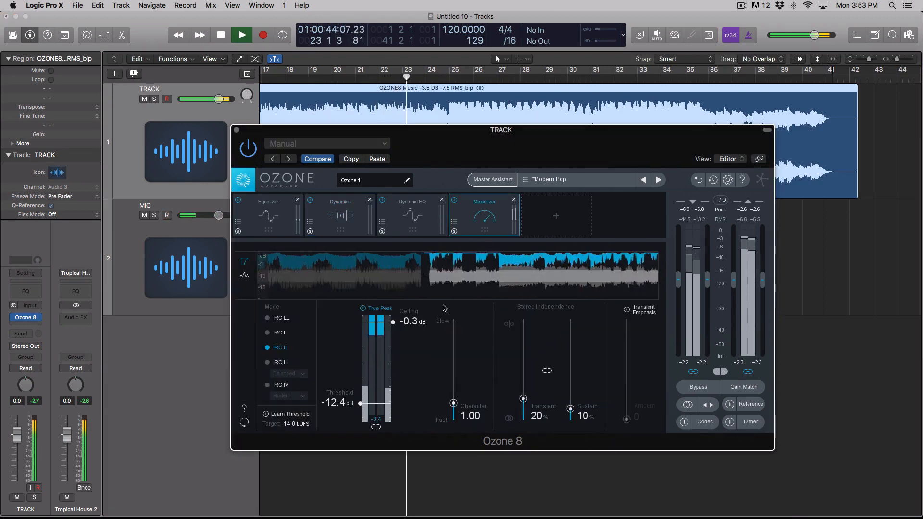
drag(393, 322, 395, 327)
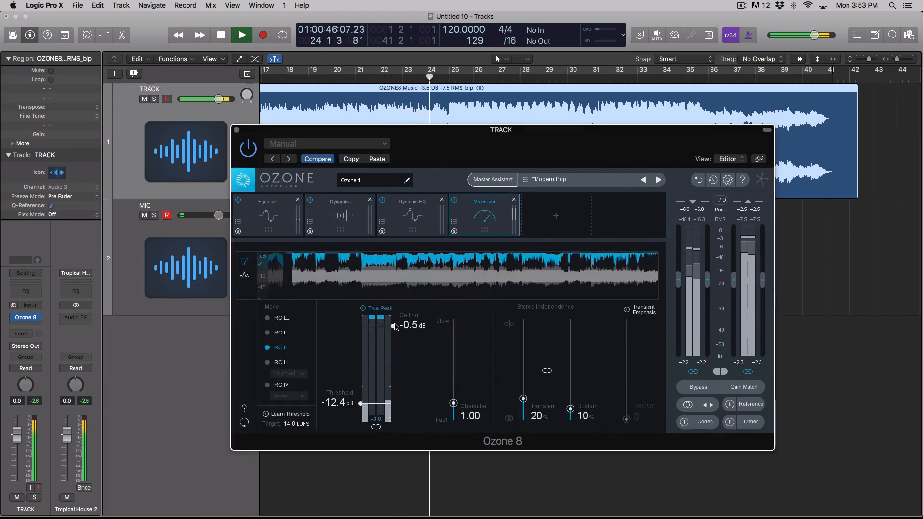
drag(360, 403, 361, 392)
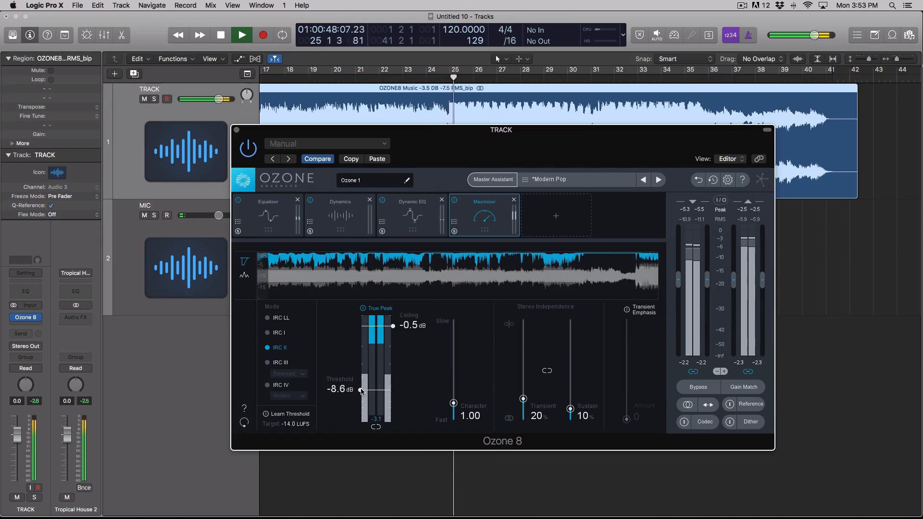
Compare the playing song against the reference track, setting the Maximizer's threshold to -10.4 dB before stopping playback
click(730, 408)
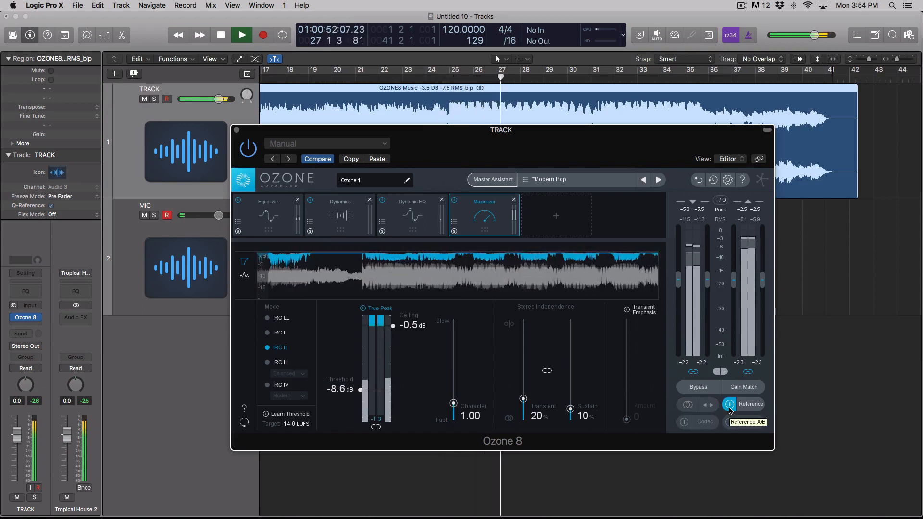
click(729, 408)
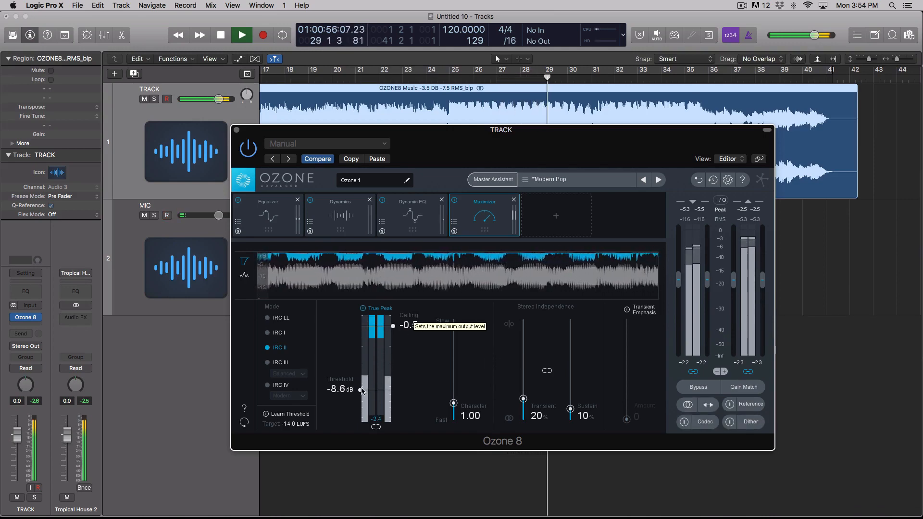
drag(361, 391, 361, 398)
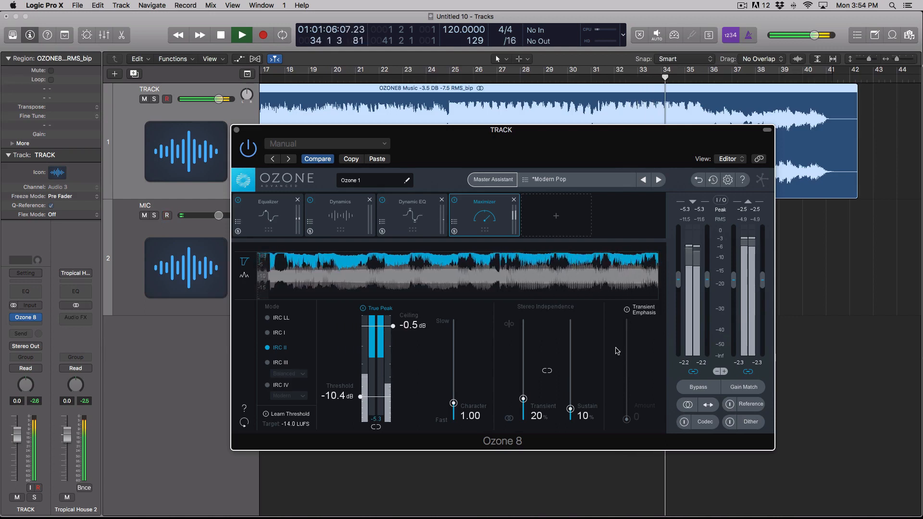
click(750, 404)
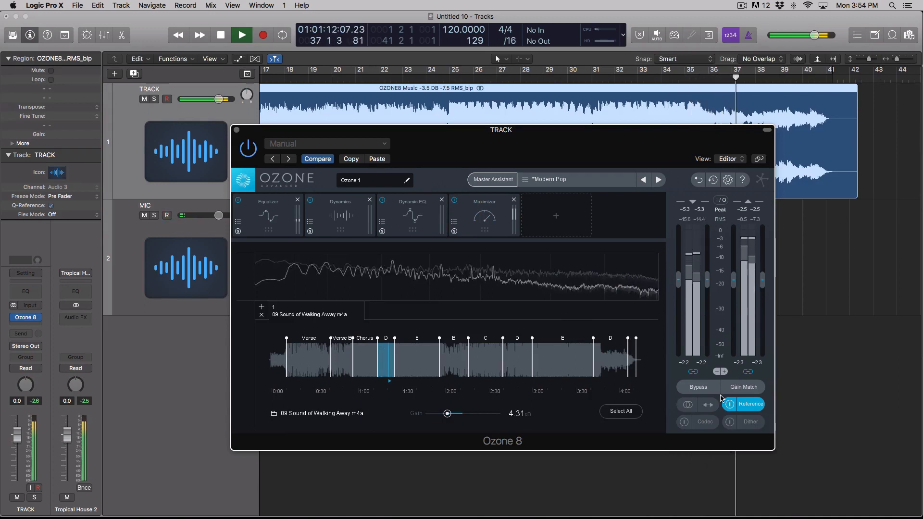
key(space)
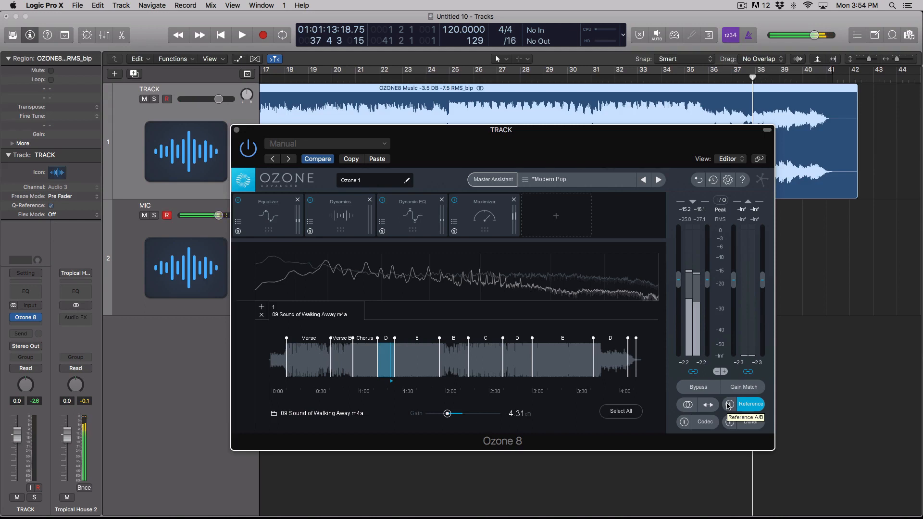
Review the Equalizer, Dynamics, Dynamic EQ and Maximizer settings in turn, finishing on the Equalizer
click(284, 201)
click(340, 212)
click(412, 212)
click(498, 220)
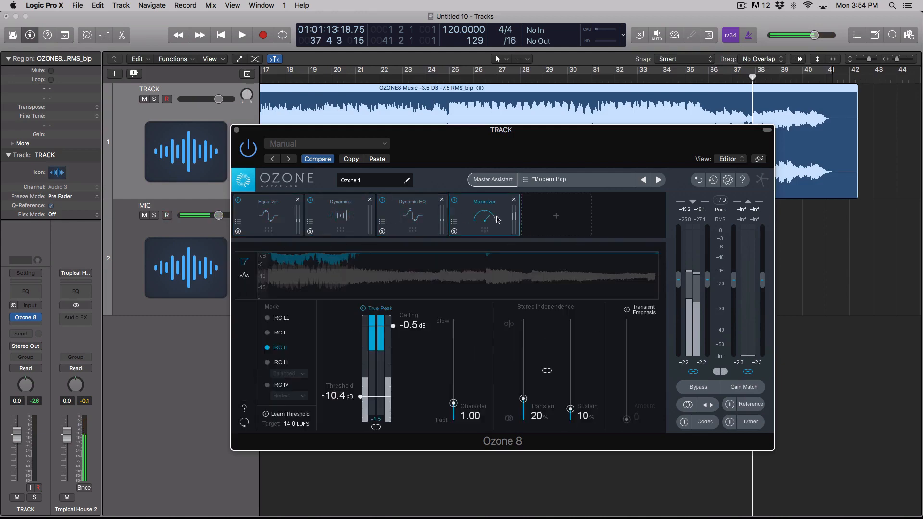
click(297, 222)
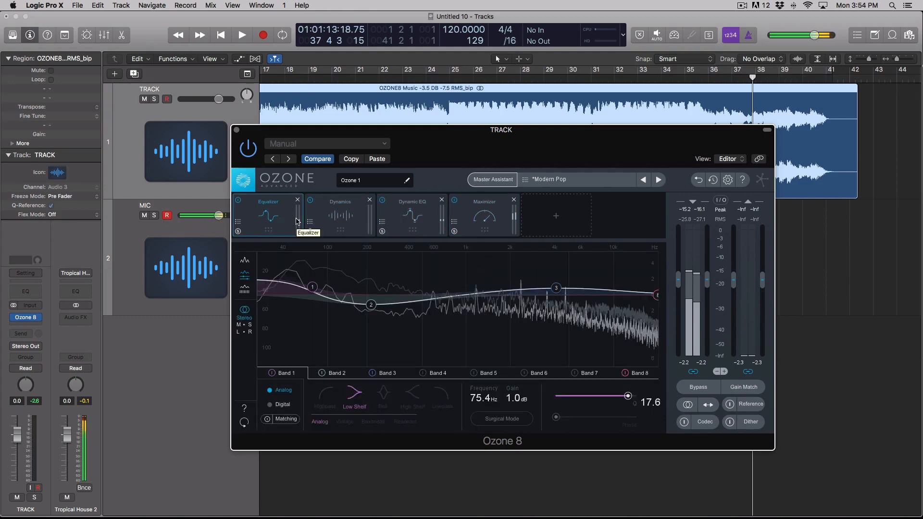